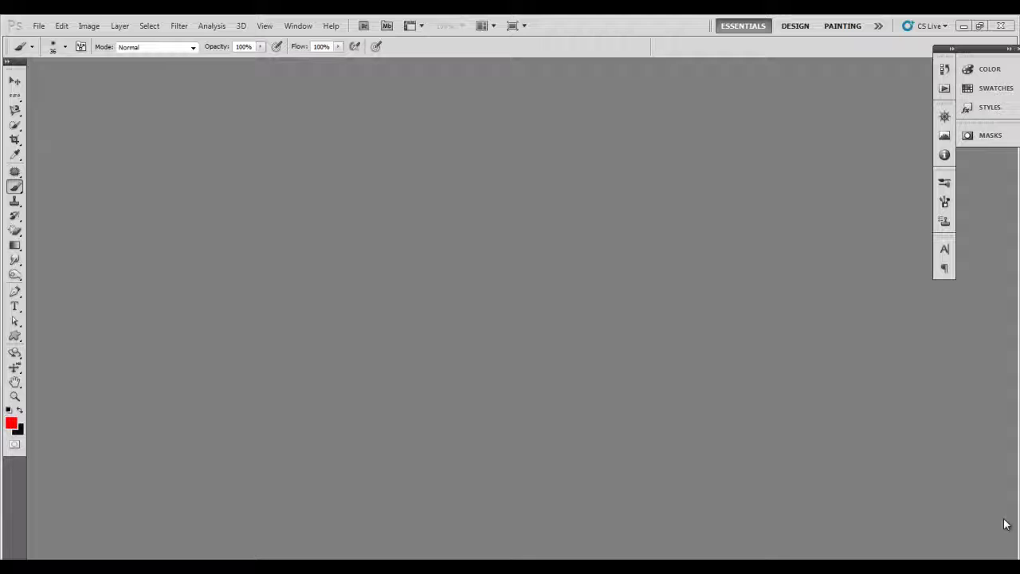
Cycle through the toolbox tools and settle on the Clone Stamp Tool at 50% opacity.
left_click(16, 82)
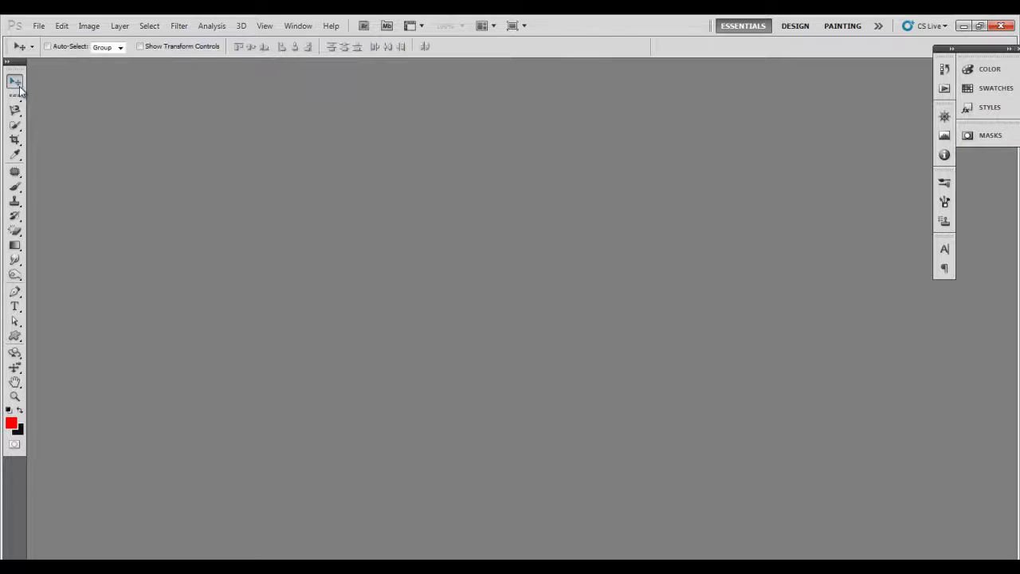
left_click(15, 96)
left_click(15, 110)
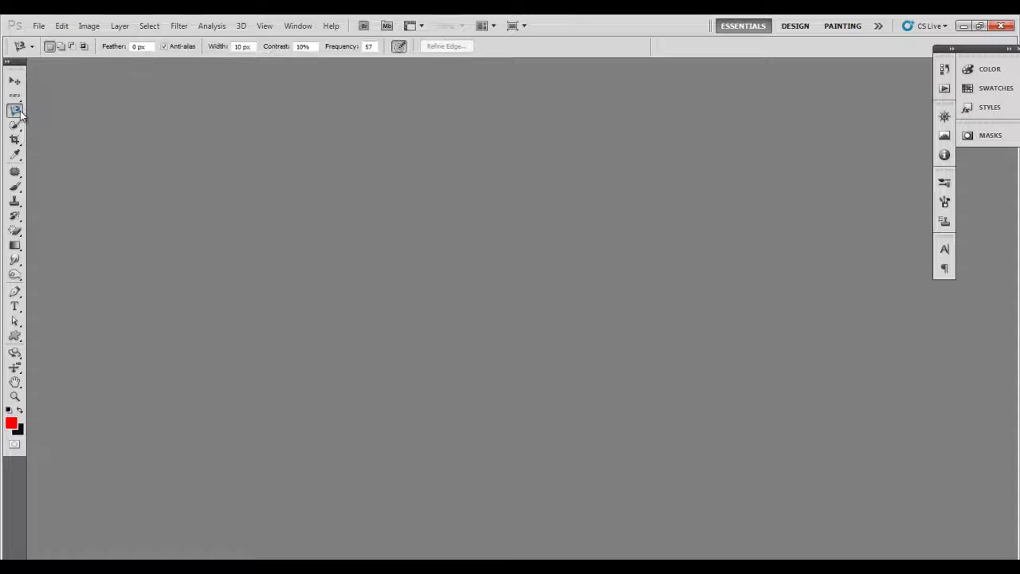
left_click(16, 125)
left_click(15, 140)
left_click(15, 172)
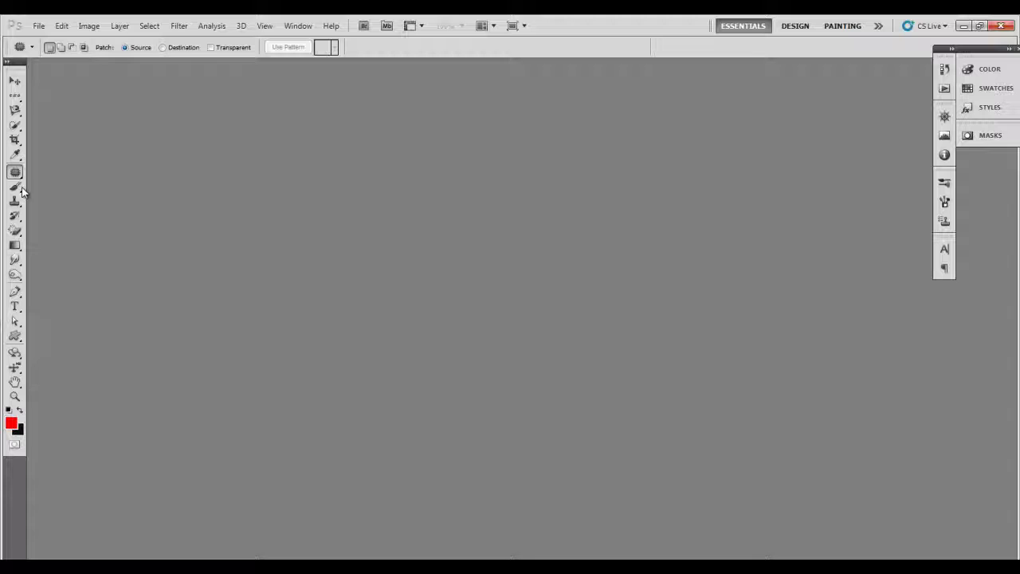
left_click(16, 188)
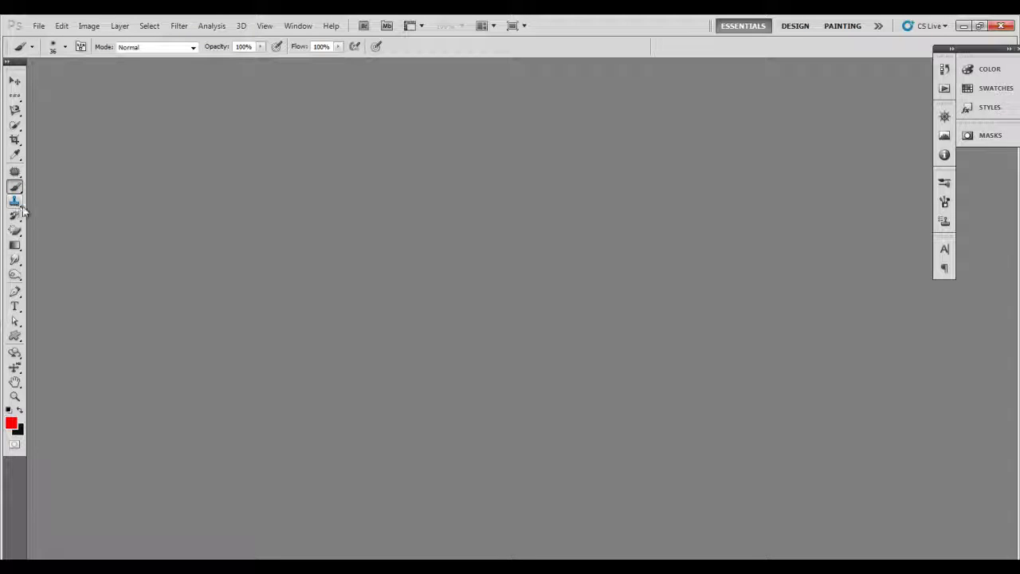
left_click(15, 203)
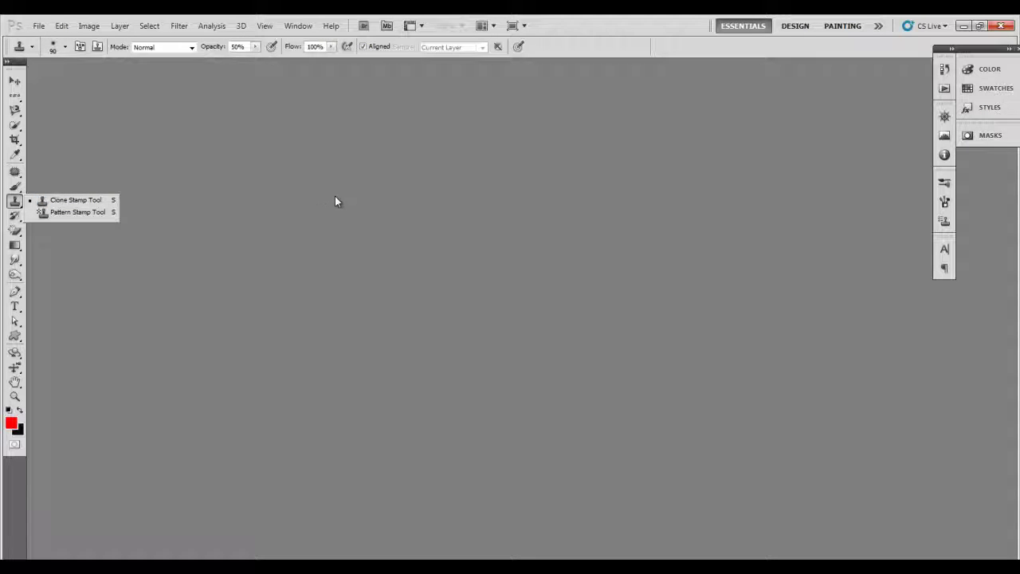
left_click(57, 201)
Open pimples.jpg.
key("ctrl+o")
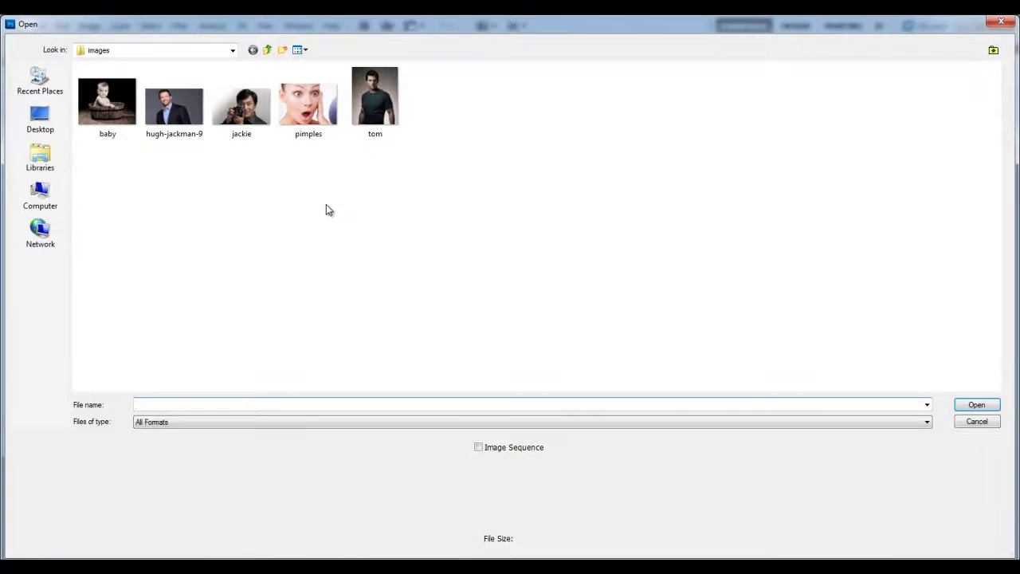
left_click(316, 125)
double_click(319, 118)
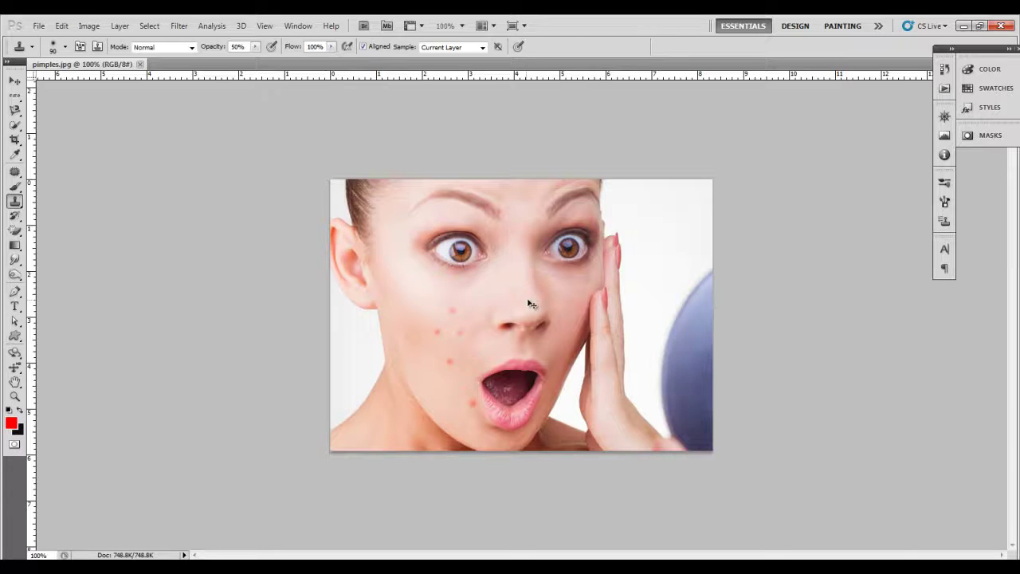
Zoom the image to 200% and set the clone brush size to 35.
key("ctrl+plus")
key("bracketleft")
key("bracketleft")
key("bracketleft")
key("bracketleft")
key("bracketleft")
key("bracketleft")
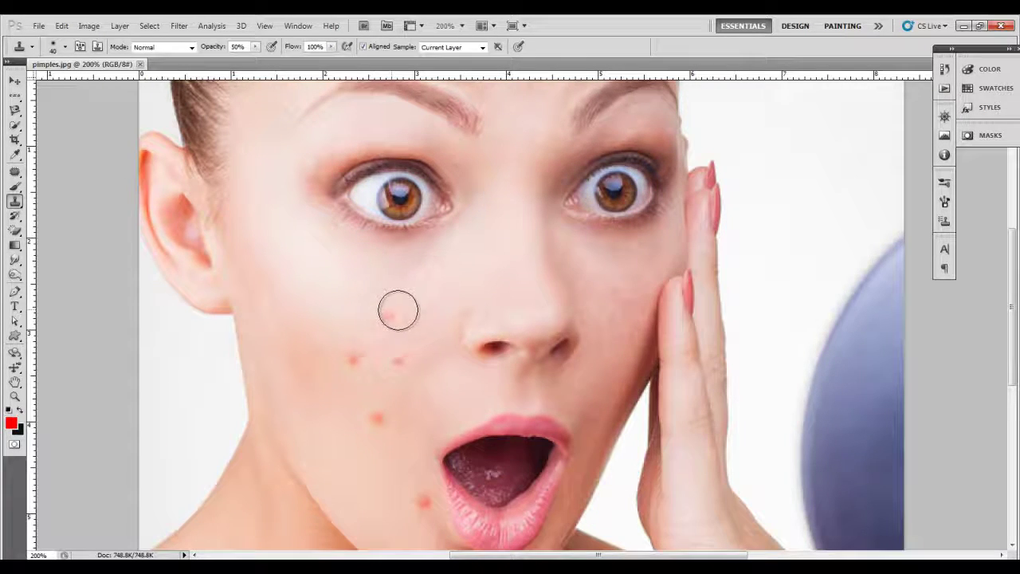
key("bracketleft")
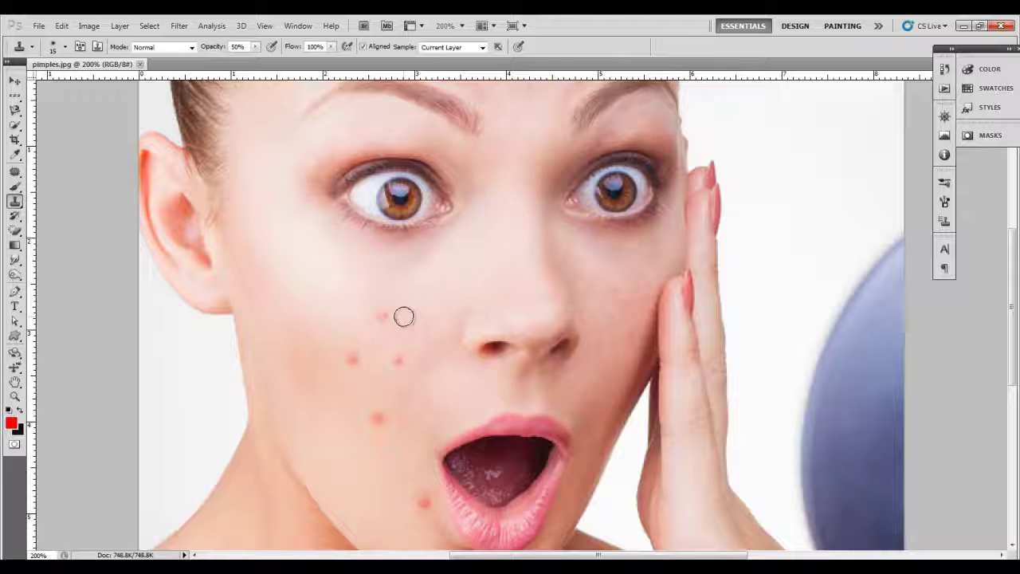
key("bracketright")
key("bracketright")
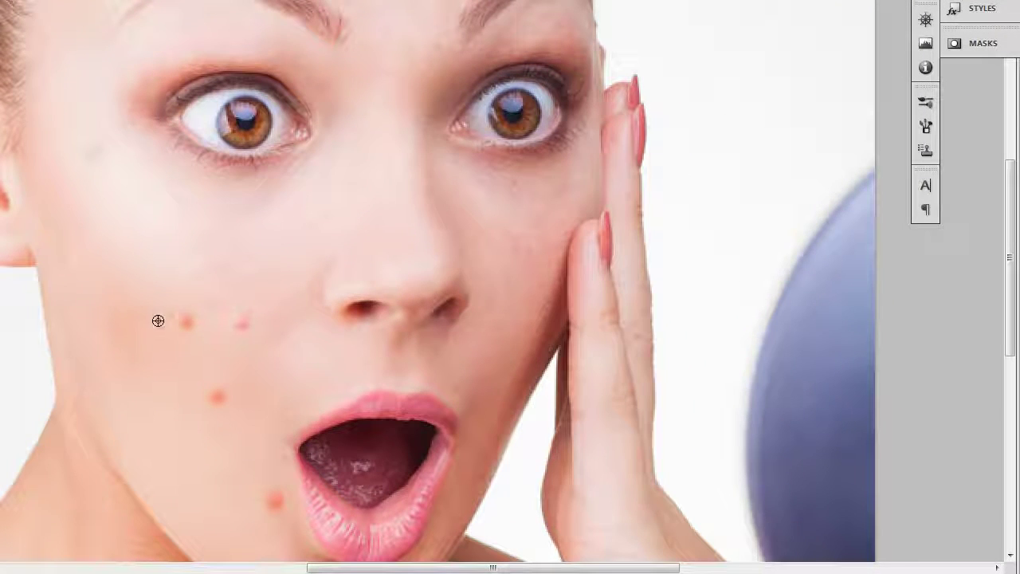
Clone away the cheek blemish and the blemish beside the chin using clean skin.
left_click(158, 321, "alt")
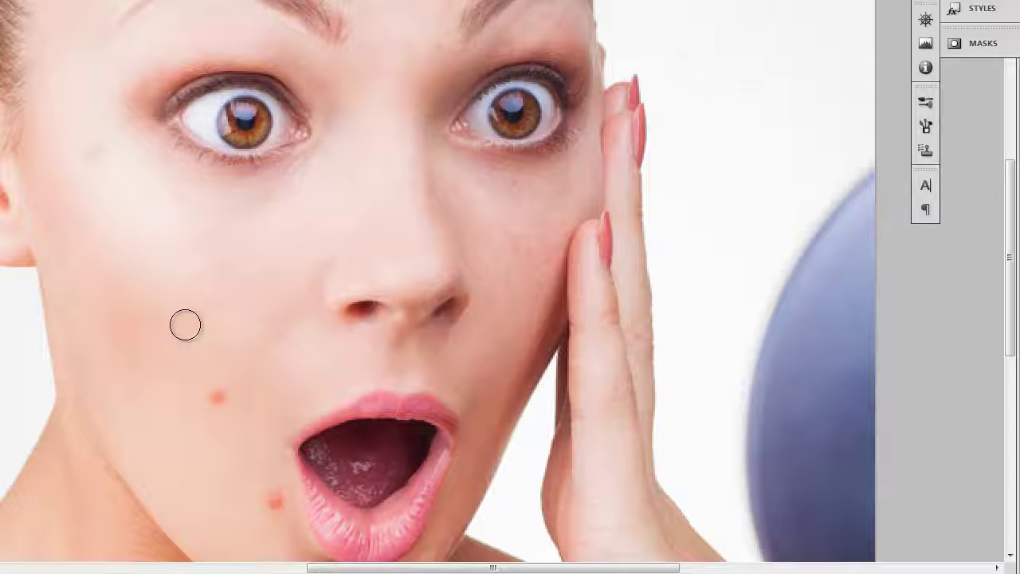
left_click(193, 377, "alt")
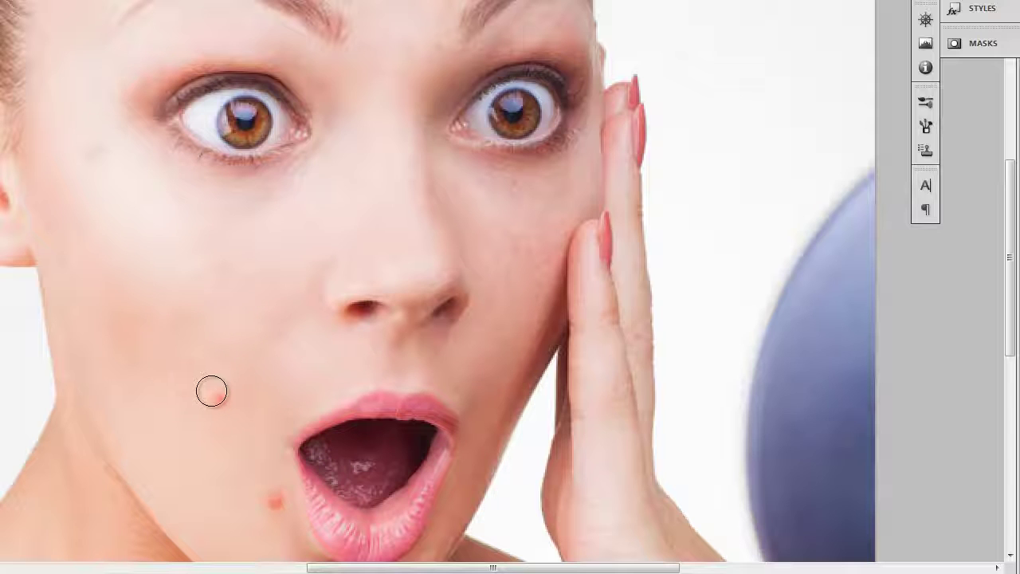
left_click(275, 498)
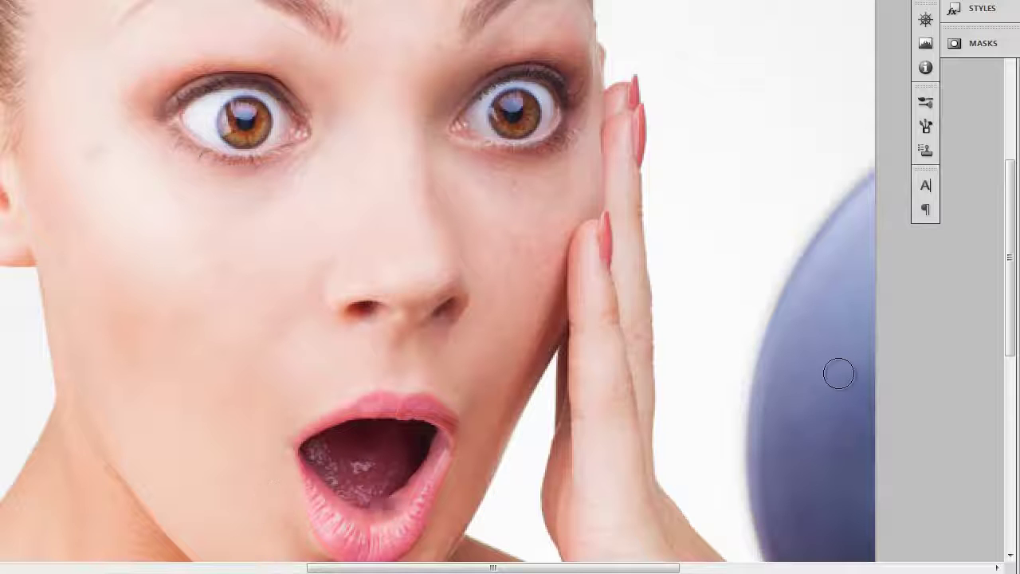
mouse_move(341, 380)
left_mouse_down()
mouse_move(341, 136)
mouse_move(319, 337)
left_mouse_up()
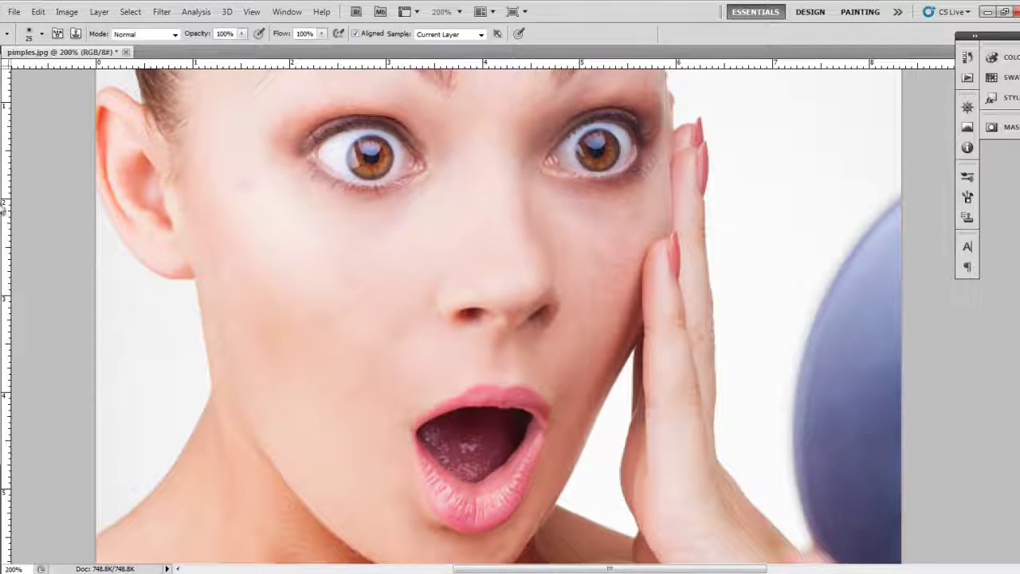
left_click_drag(495, 253, 496, 342)
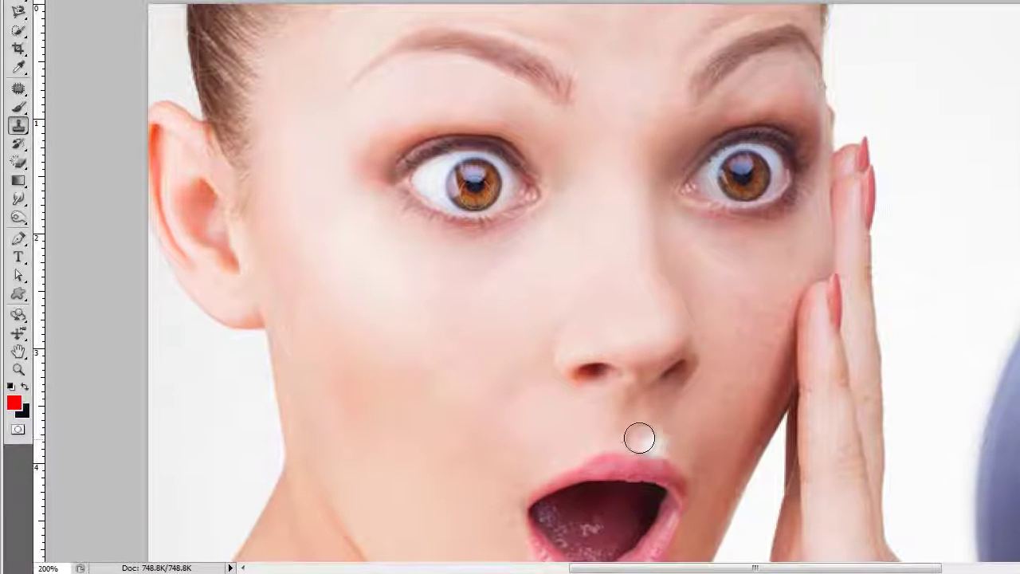
Clone over the spot above the upper lip and the white mouth speckles, then close the image.
left_click(662, 443)
left_click_drag(681, 460, 631, 196)
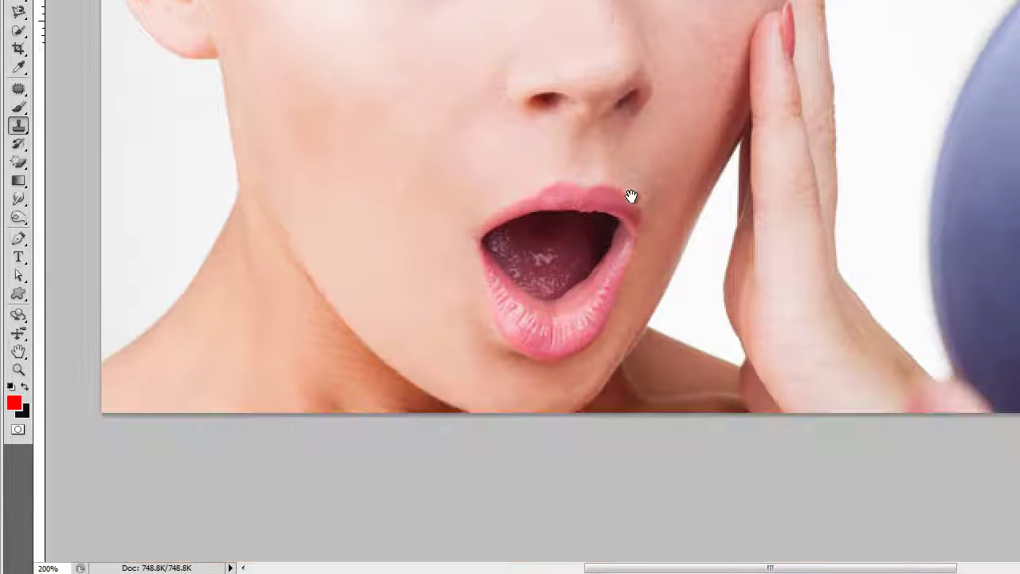
left_click(562, 244, "alt")
left_click_drag(566, 243, 542, 259)
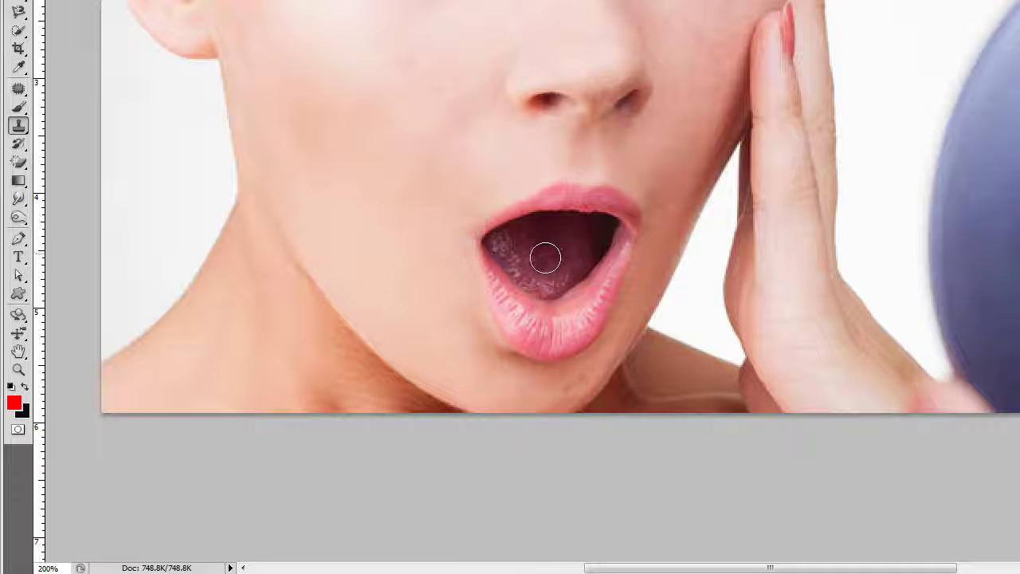
left_click_drag(326, 280, 373, 476)
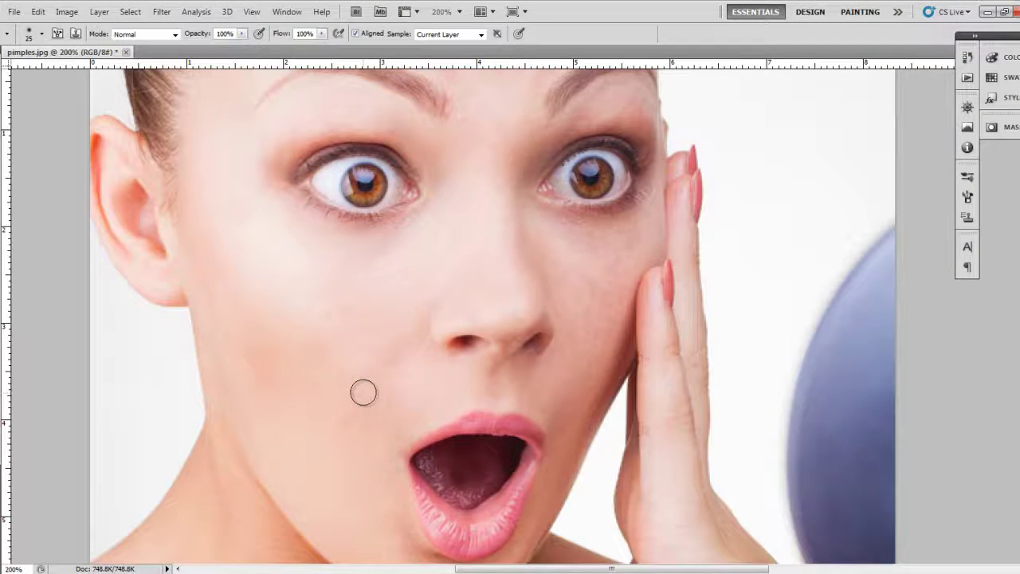
key("ctrl+w")
Discard the edits, reopen the original pimples.jpg with the Patch Tool, zoomed to 200%.
left_click(511, 229)
key("ctrl+o")
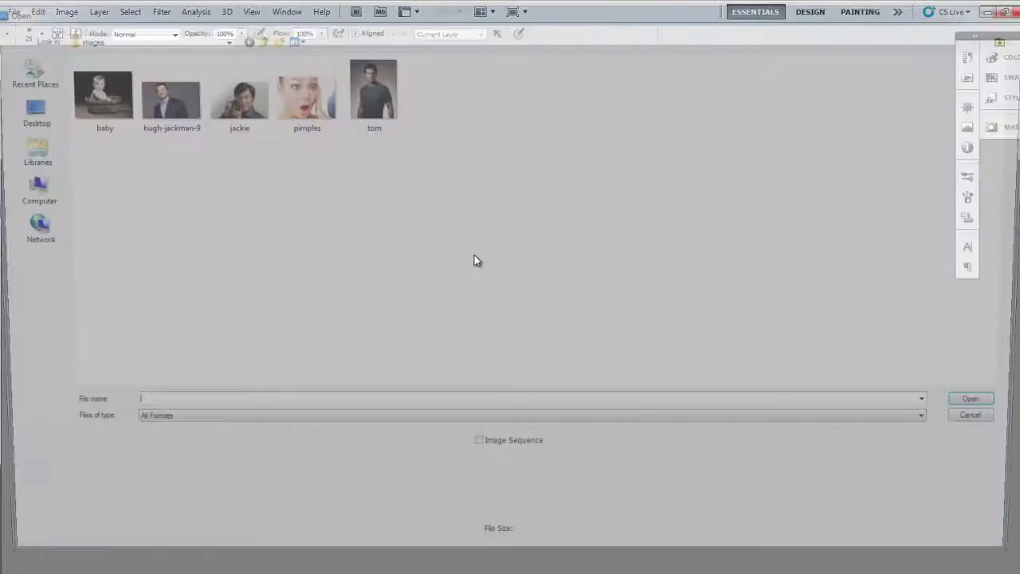
double_click(307, 96)
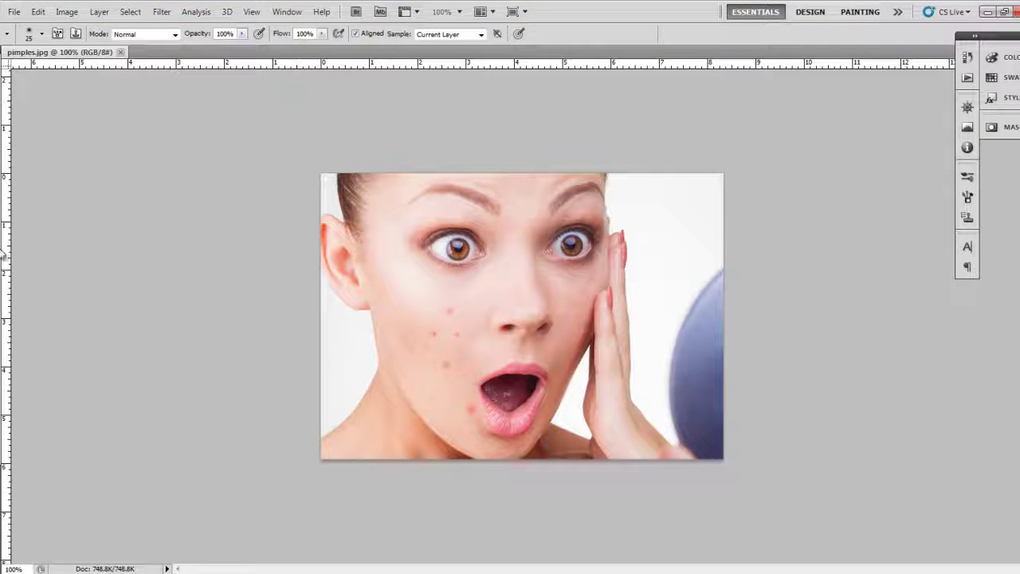
left_click(2, 192)
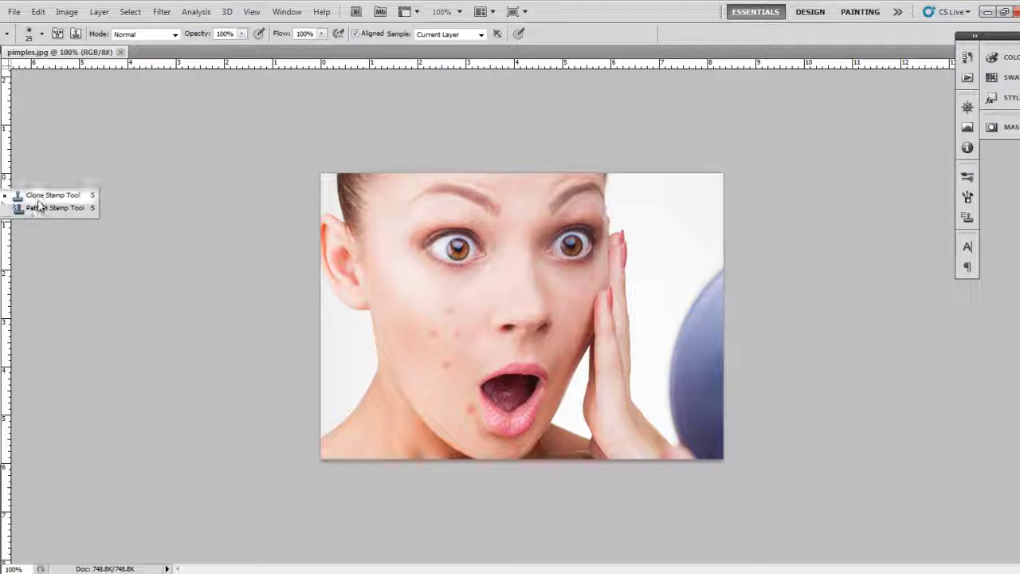
key("j")
key("ctrl+plus")
Patch the cheek and chin pimples with nearby clean skin.
left_click_drag(372, 294, 339, 289)
left_click_drag(435, 232, 435, 233)
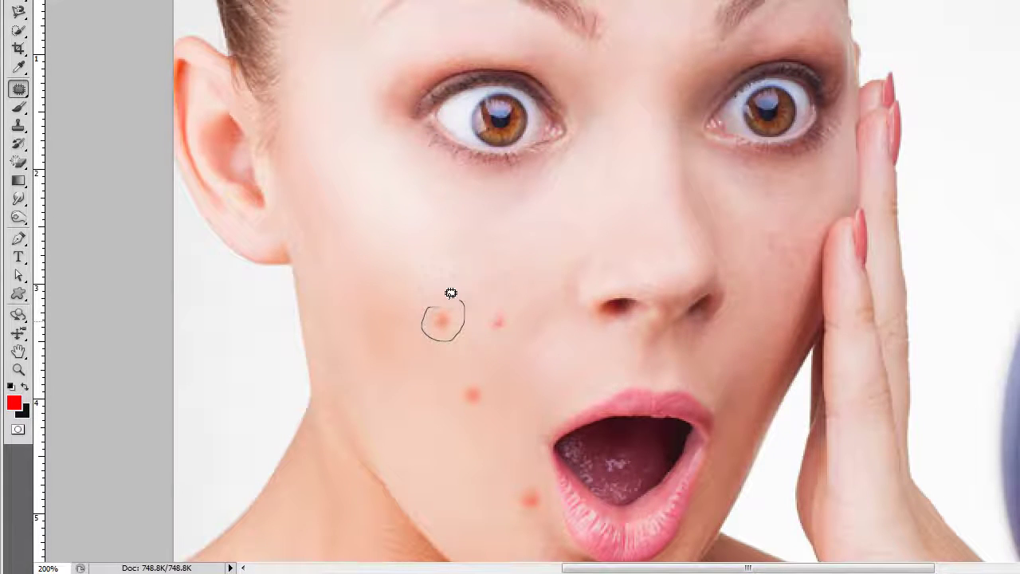
left_click_drag(438, 317, 388, 295)
key("ctrl+d")
mouse_move(517, 299)
left_mouse_down()
mouse_move(485, 311)
mouse_move(467, 337)
left_mouse_up()
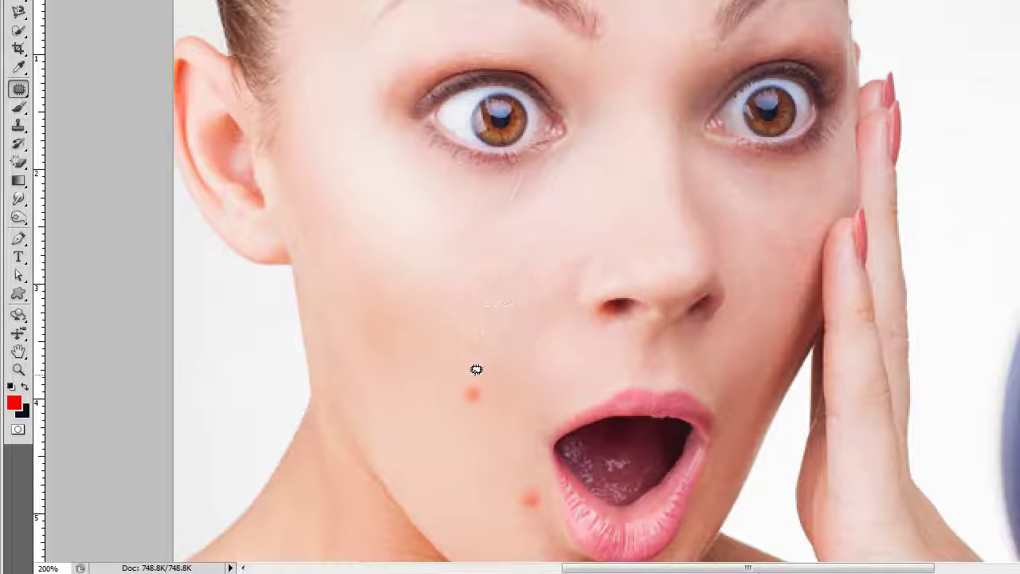
mouse_move(497, 385)
left_mouse_down()
mouse_move(485, 396)
mouse_move(490, 339)
left_mouse_up()
mouse_move(520, 477)
left_mouse_down()
mouse_move(515, 503)
mouse_move(530, 476)
mouse_move(512, 439)
left_mouse_up()
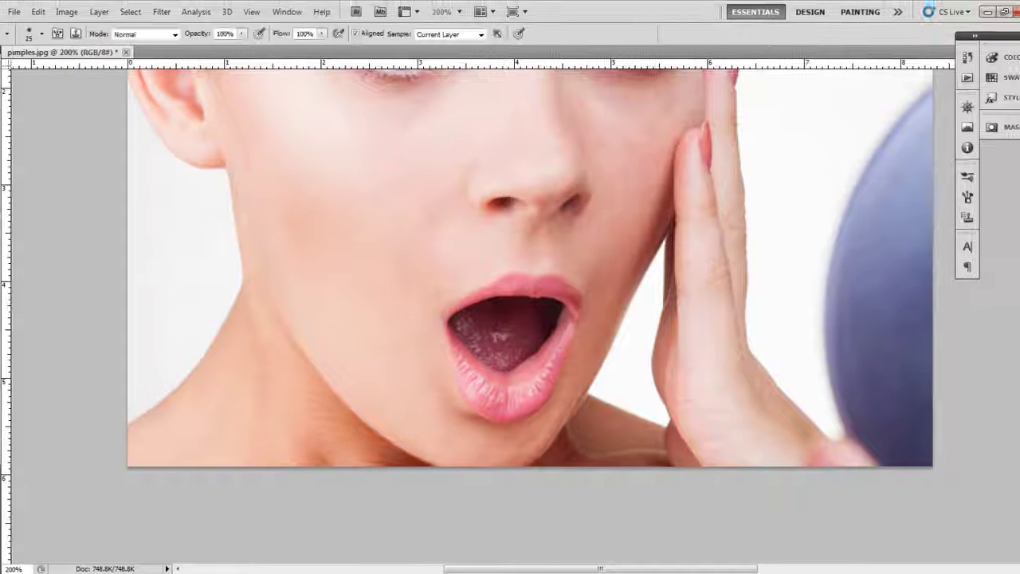
Return to the Clone Stamp Tool and lower its opacity to about 70%.
right_click(8, 201)
left_click(47, 195)
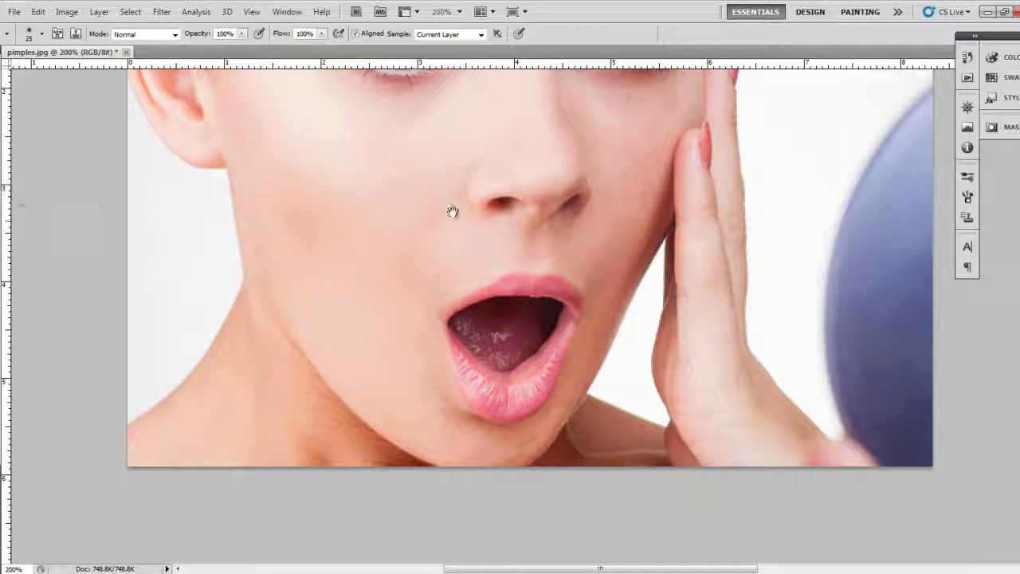
left_click_drag(451, 212, 465, 326)
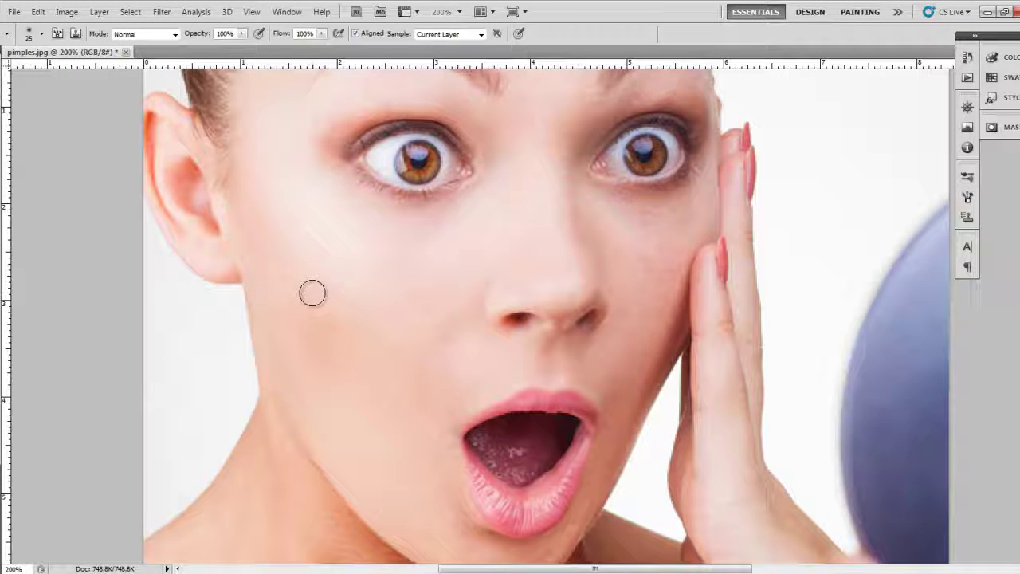
left_click(242, 34)
left_click_drag(238, 47, 223, 48)
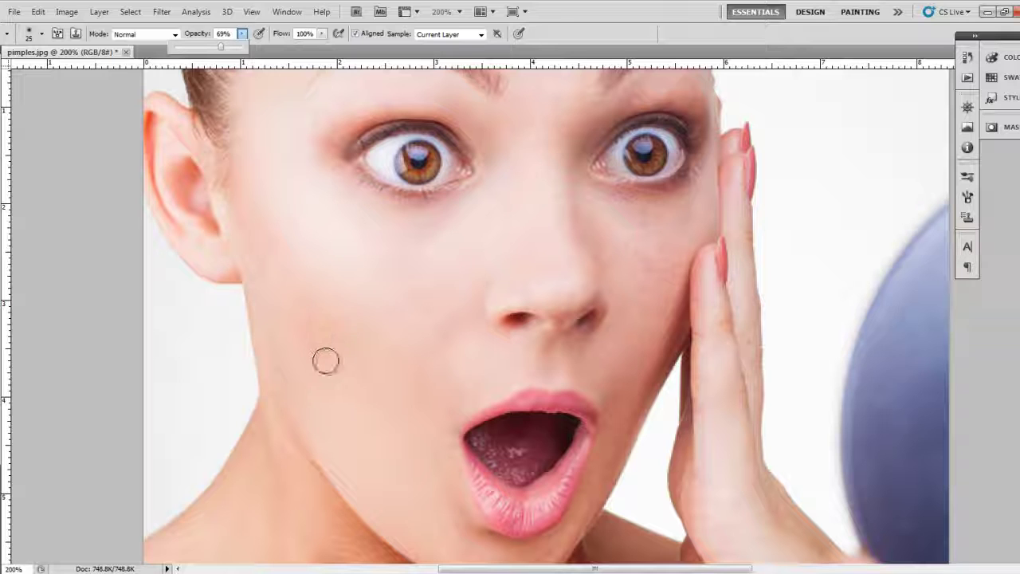
Stamp clean skin onto the cheek at 22% opacity, undoing a stray cheek-and-jaw stroke.
left_click(293, 270, "alt")
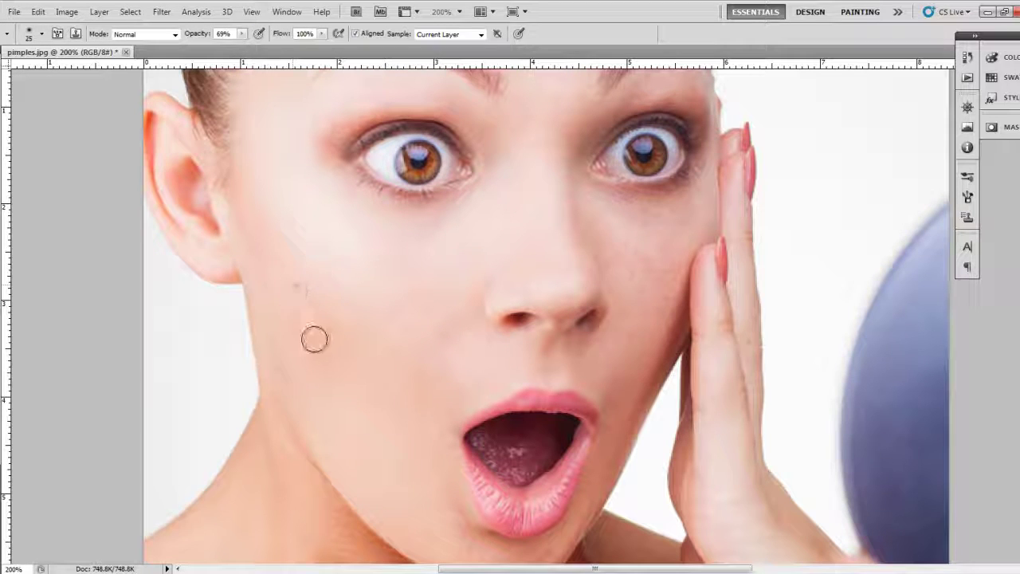
left_click(319, 345)
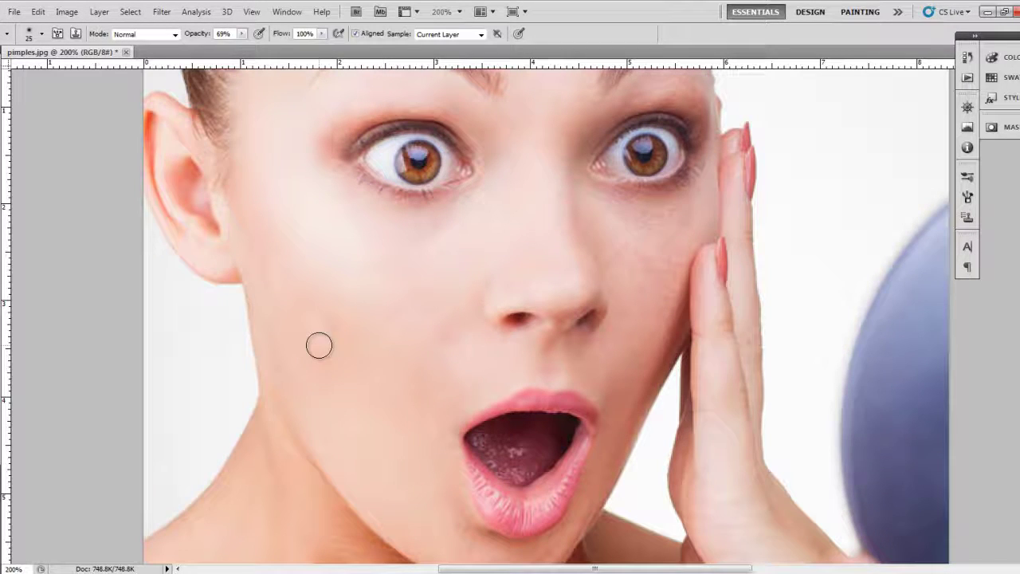
left_click(242, 33)
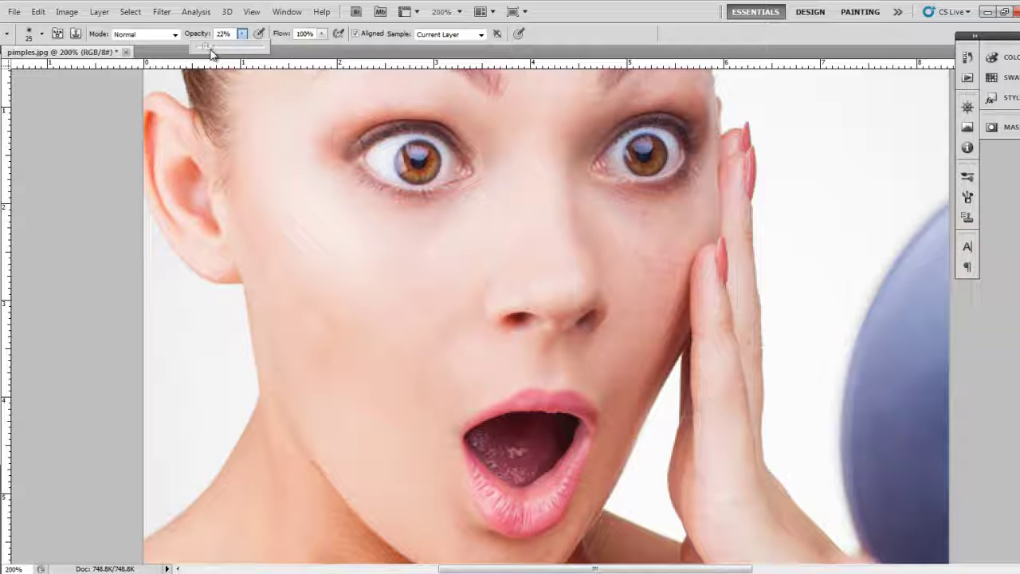
left_click(308, 275, "alt")
left_click_drag(333, 330, 335, 353)
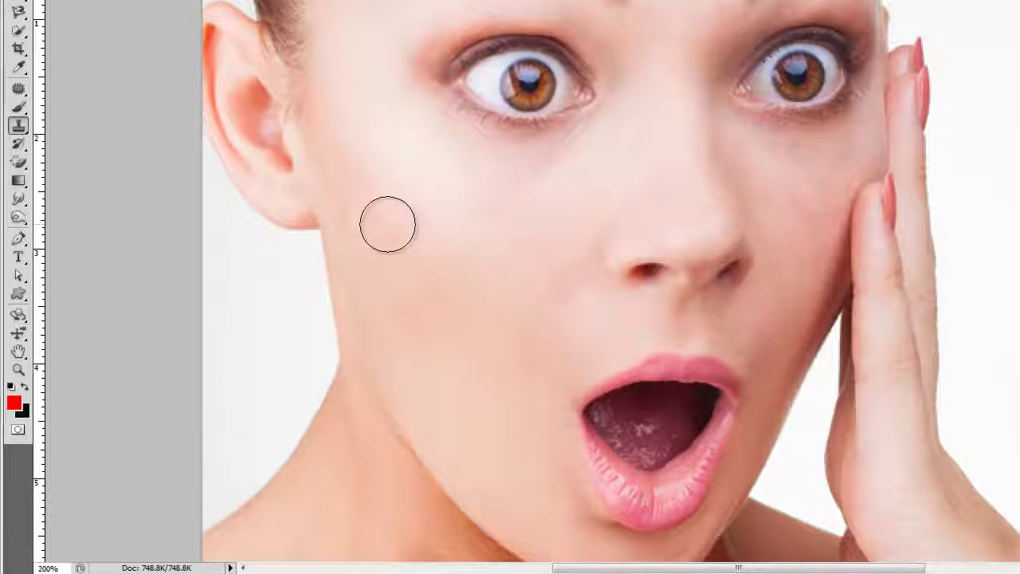
left_click_drag(387, 224, 437, 354)
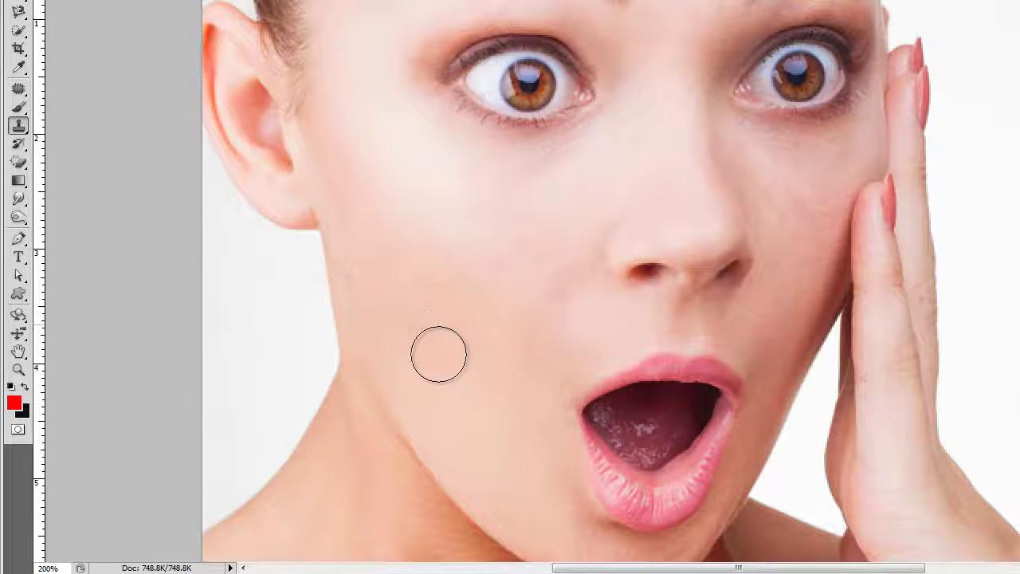
key("ctrl+z")
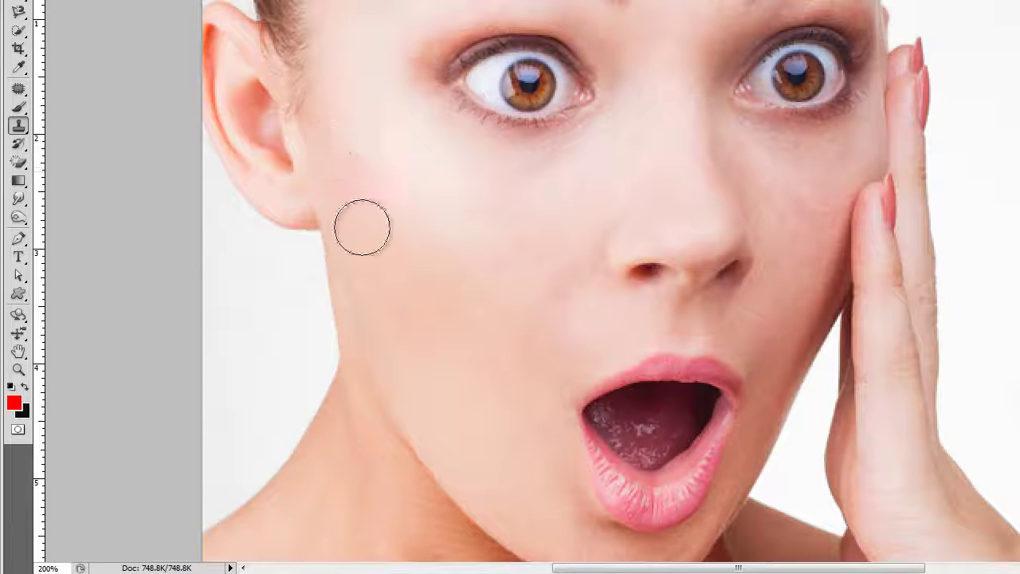
Clone smooth skin over marks near the jaw edge, across the cheek and under the eye.
left_click(354, 168, "alt")
left_click_drag(406, 358, 404, 346)
left_click(407, 216, "alt")
mouse_move(454, 216)
left_mouse_down()
mouse_move(496, 182)
mouse_move(499, 203)
left_mouse_up()
left_click(467, 155, "alt")
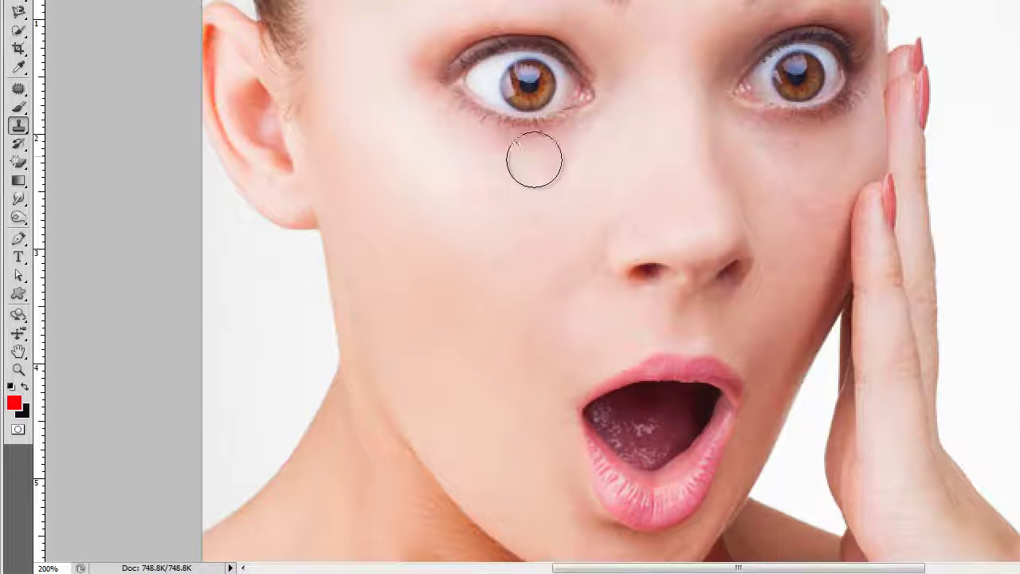
mouse_move(544, 156)
left_mouse_down()
mouse_move(466, 132)
mouse_move(549, 144)
mouse_move(524, 157)
mouse_move(586, 155)
left_mouse_up()
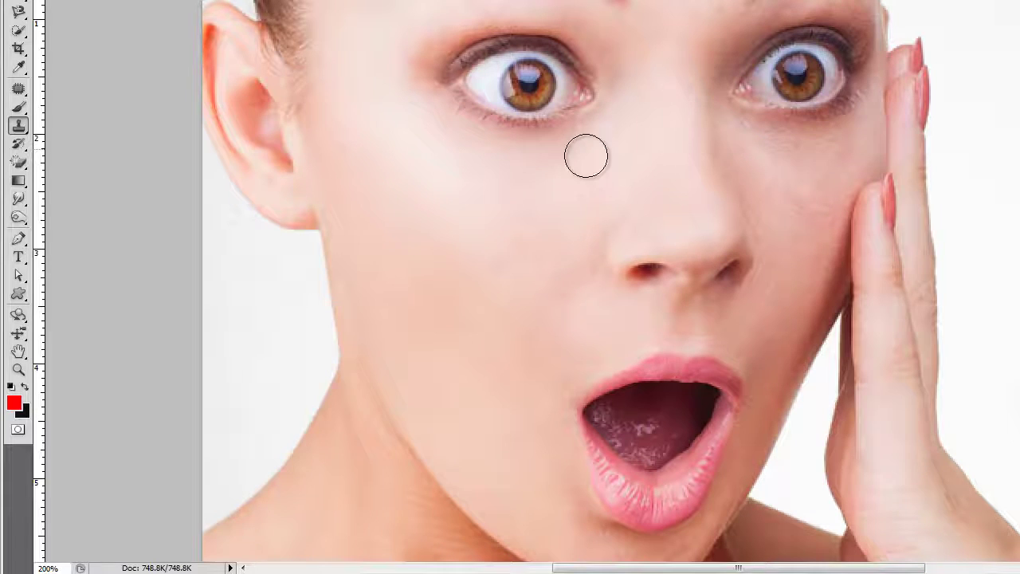
Clone over spots beside the nose, on the nose bridge, under the right eye and near the hand.
left_click(553, 234, "alt")
left_click_drag(492, 248, 455, 270)
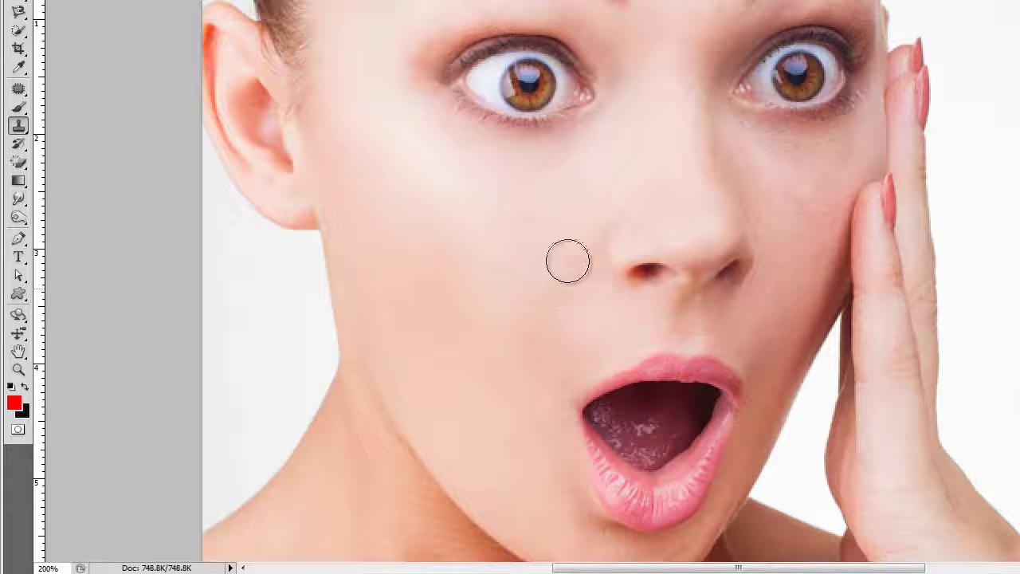
left_click(644, 207, "alt")
left_click_drag(683, 159, 707, 171)
left_click(779, 200, "alt")
left_click_drag(758, 146, 786, 144)
left_click(774, 151, "alt")
left_click_drag(787, 256, 809, 198)
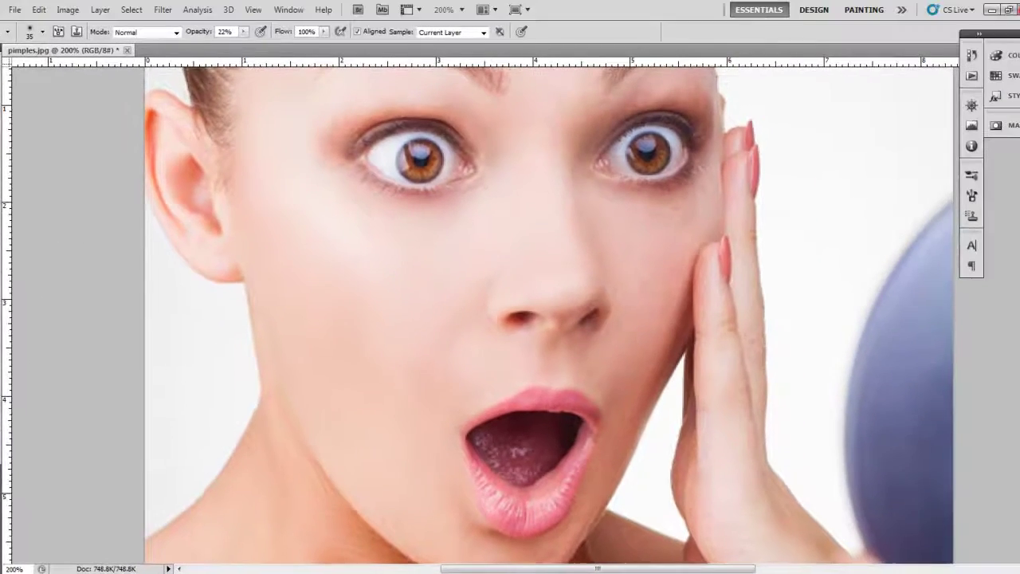
Try the History Brush, then switch to the standard Eraser Tool.
right_click(24, 200)
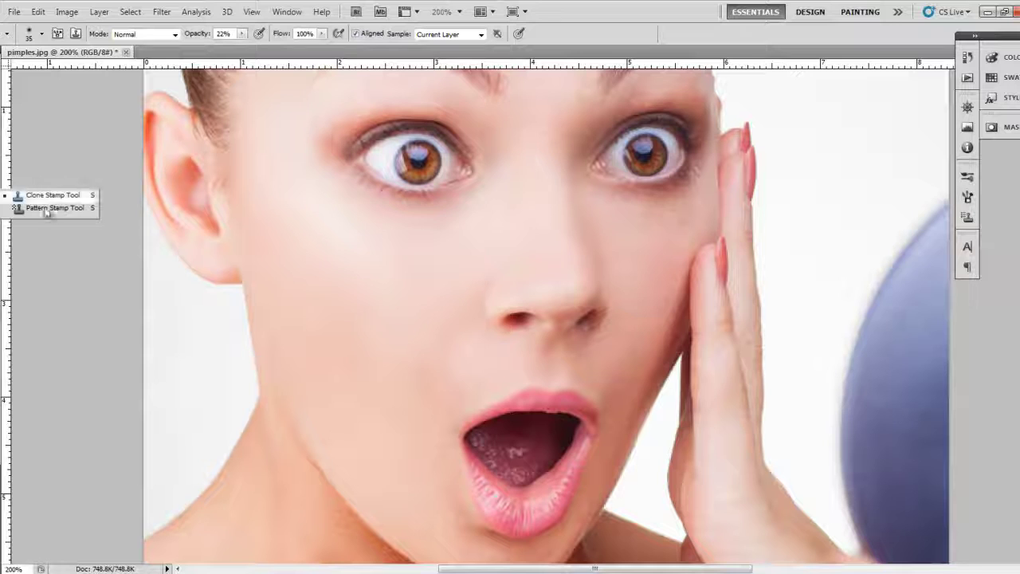
left_click(5, 217)
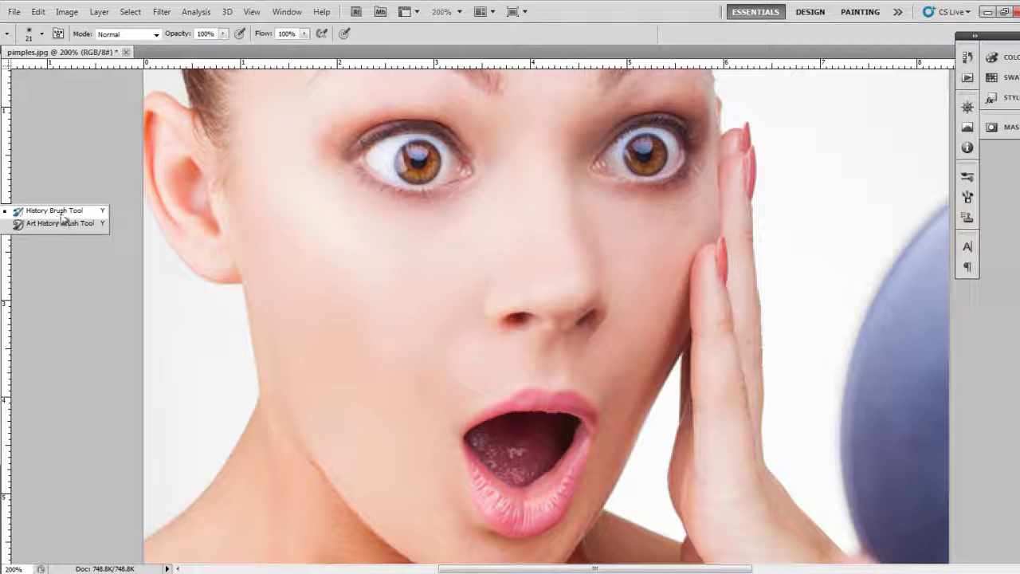
left_click(61, 212)
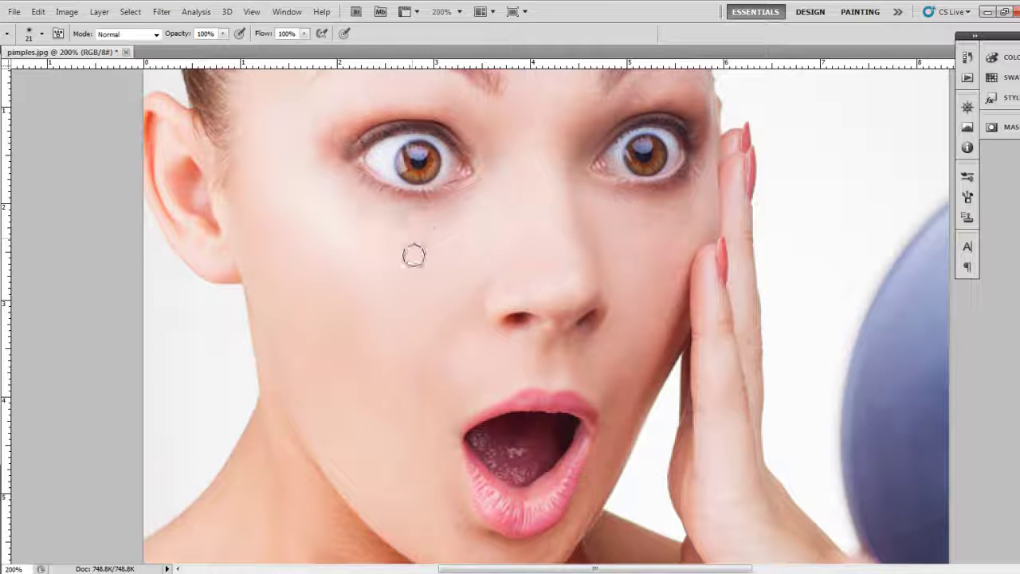
left_click(5, 212)
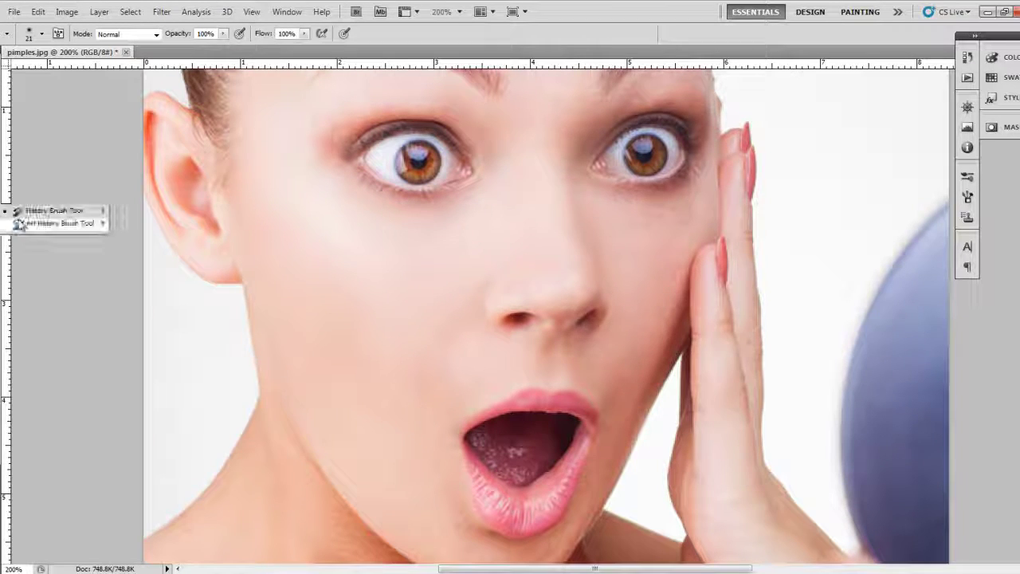
left_click(2, 237)
left_click(2, 238)
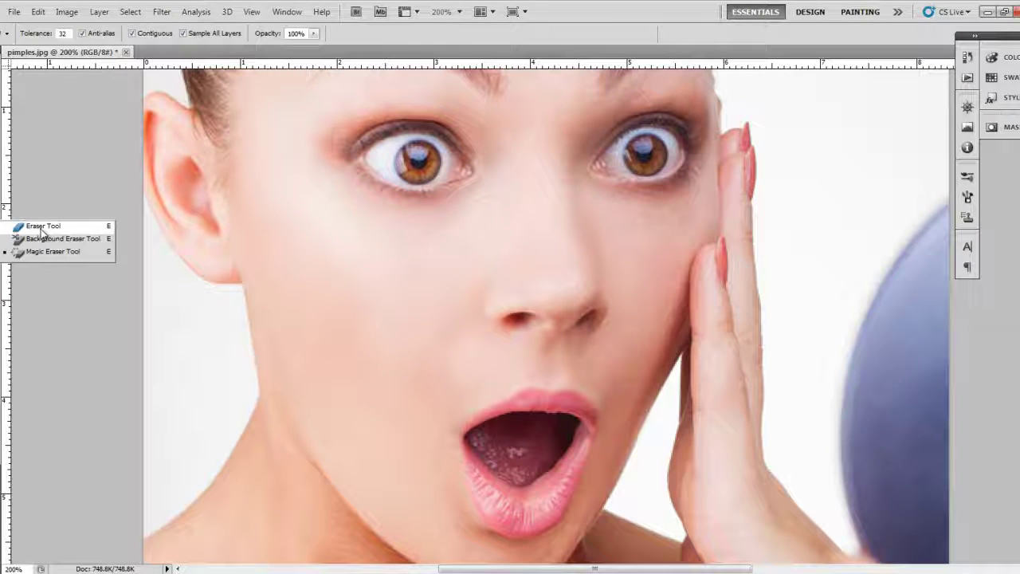
left_click(42, 227)
Zoom out, set the eraser to 175, make test strokes across the face and undo them.
left_click_drag(339, 238, 542, 289)
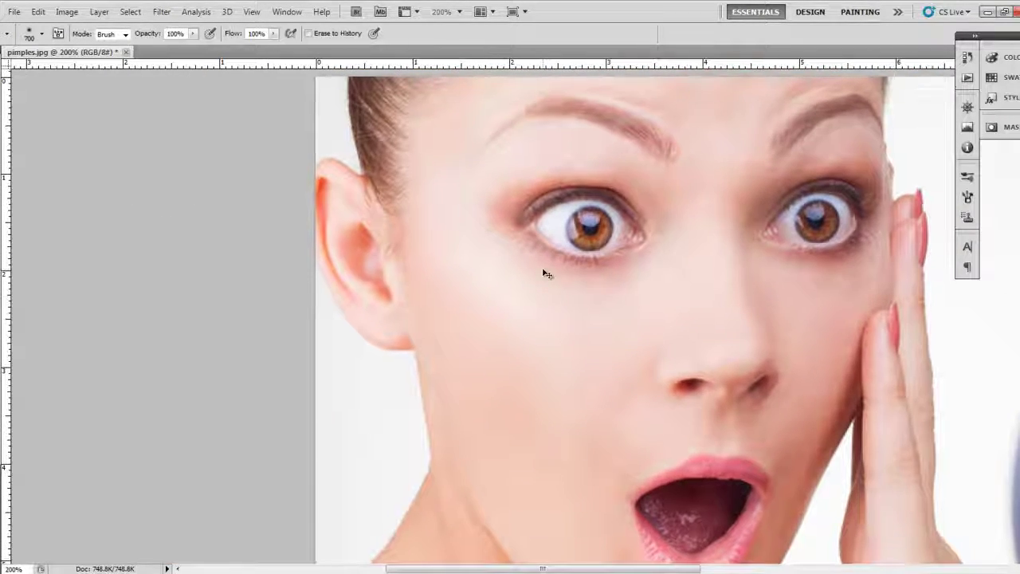
key("ctrl+minus")
key("bracketleft")
key("bracketleft")
key("bracketleft")
key("bracketleft")
key("bracketleft")
key("bracketleft")
key("bracketleft")
left_click_drag(455, 262, 526, 255)
left_click_drag(556, 321, 696, 274)
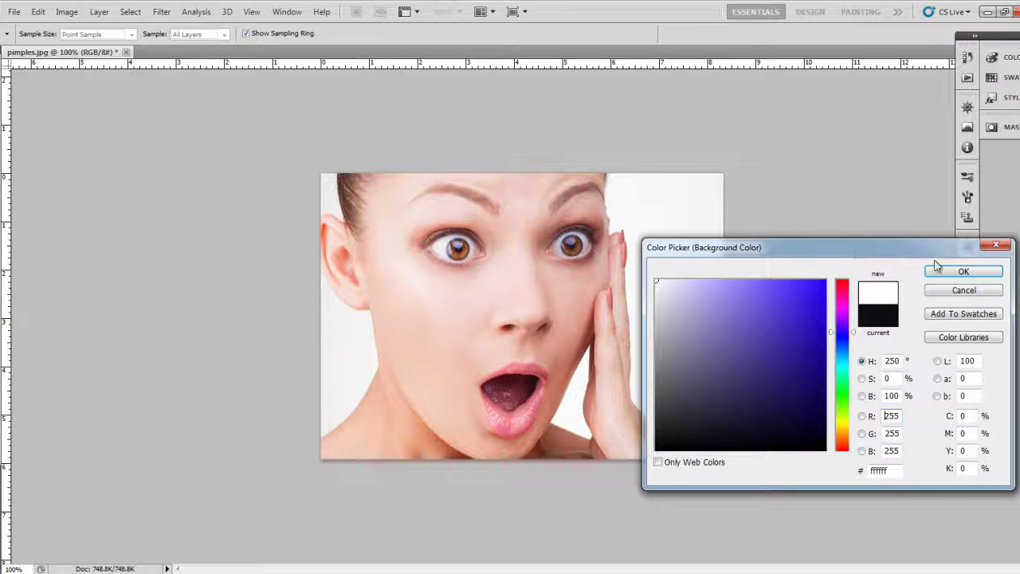
left_click(941, 268)
left_click_drag(453, 274, 672, 353)
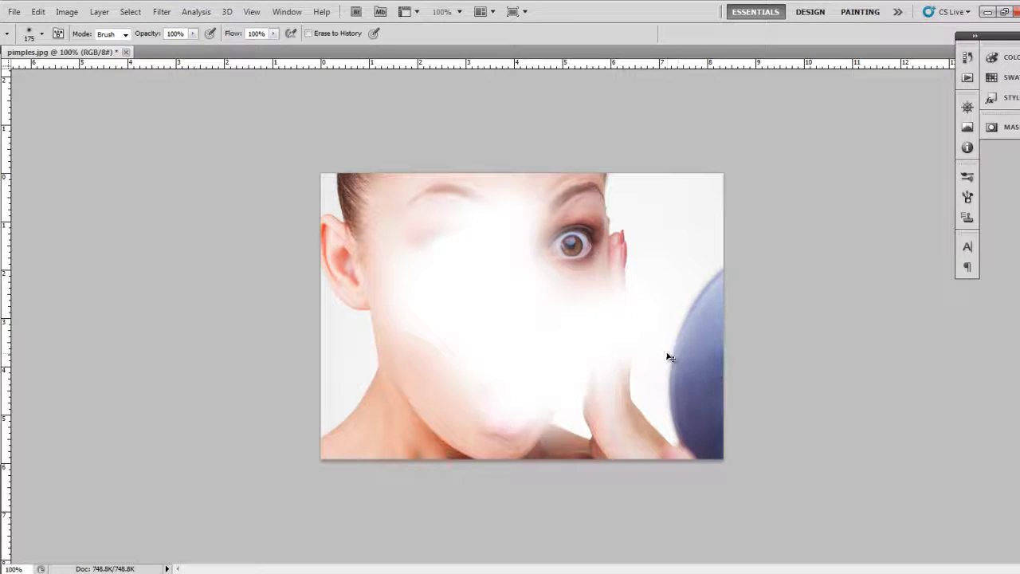
key("ctrl+z")
Show the Layers panel and convert the Background into Layer 0.
key("Tab")
key("Tab")
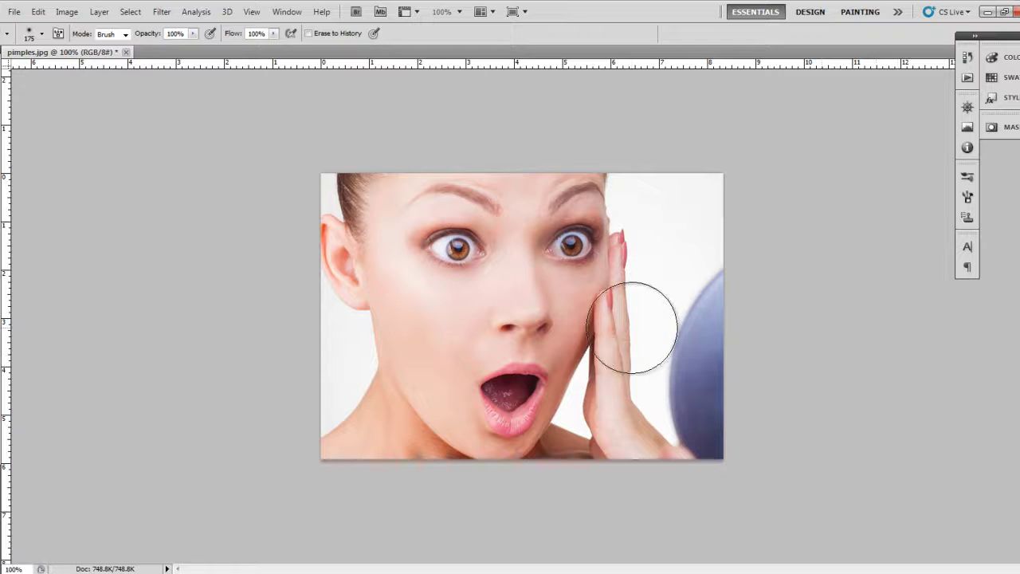
key("F7")
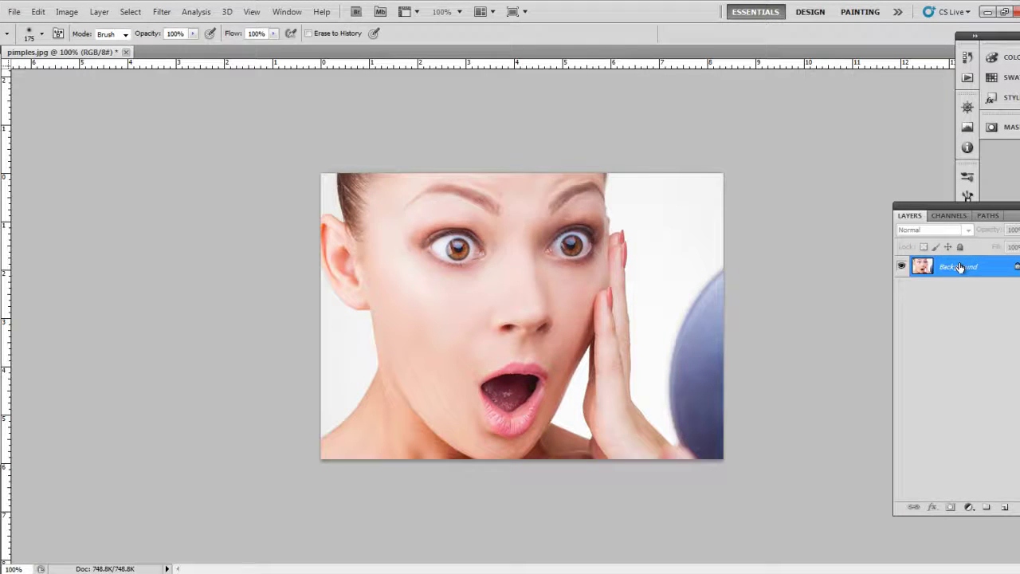
double_click(957, 268)
left_click(620, 185)
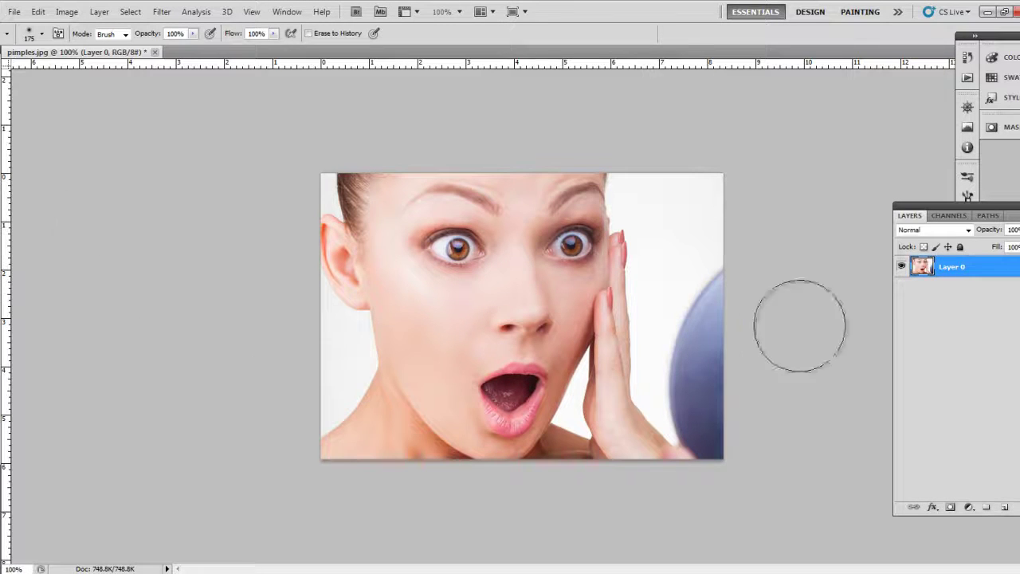
Redo the conversion of the Background layer into Layer 0.
key("ctrl+z")
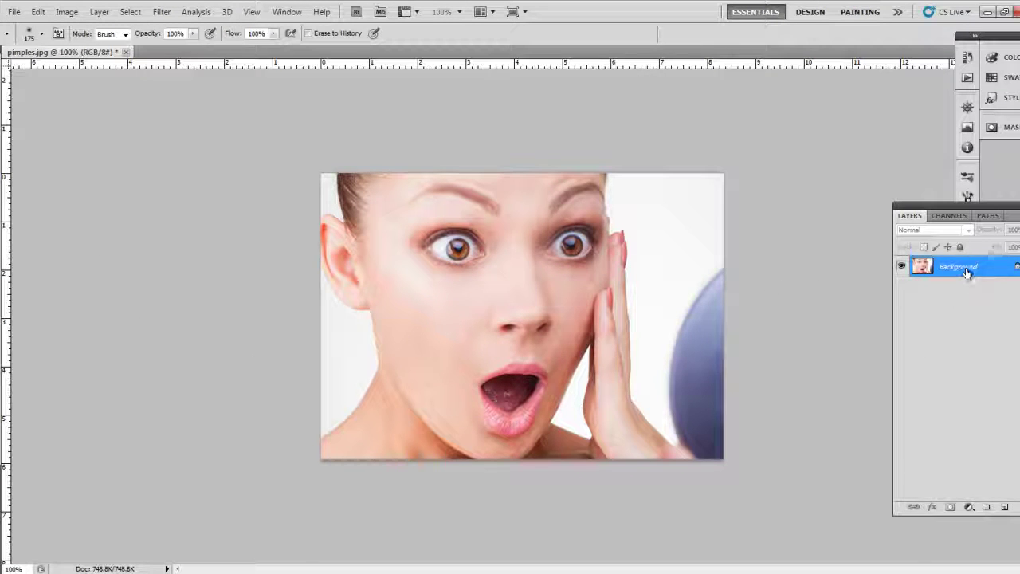
double_click(972, 272)
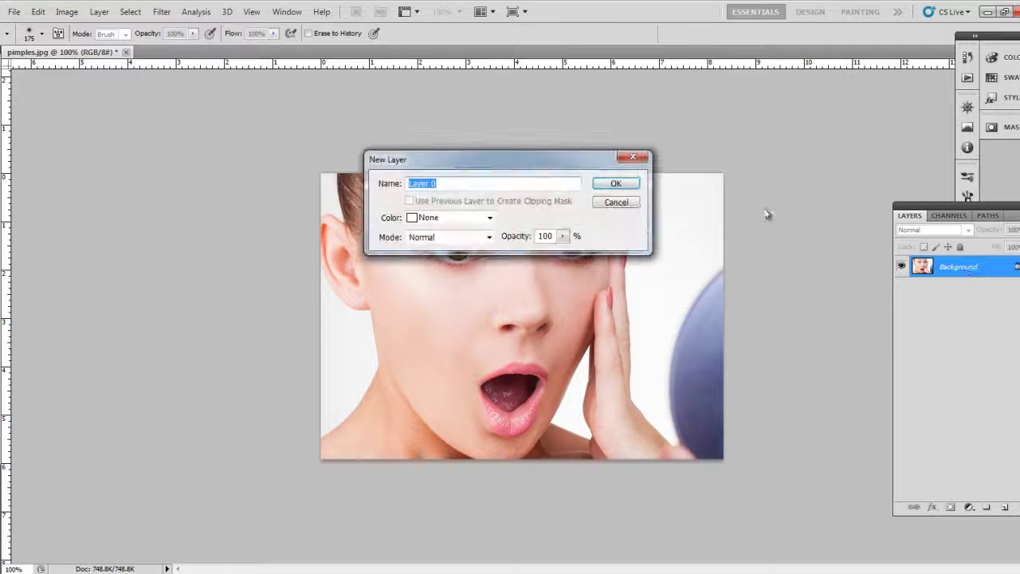
left_click(619, 183)
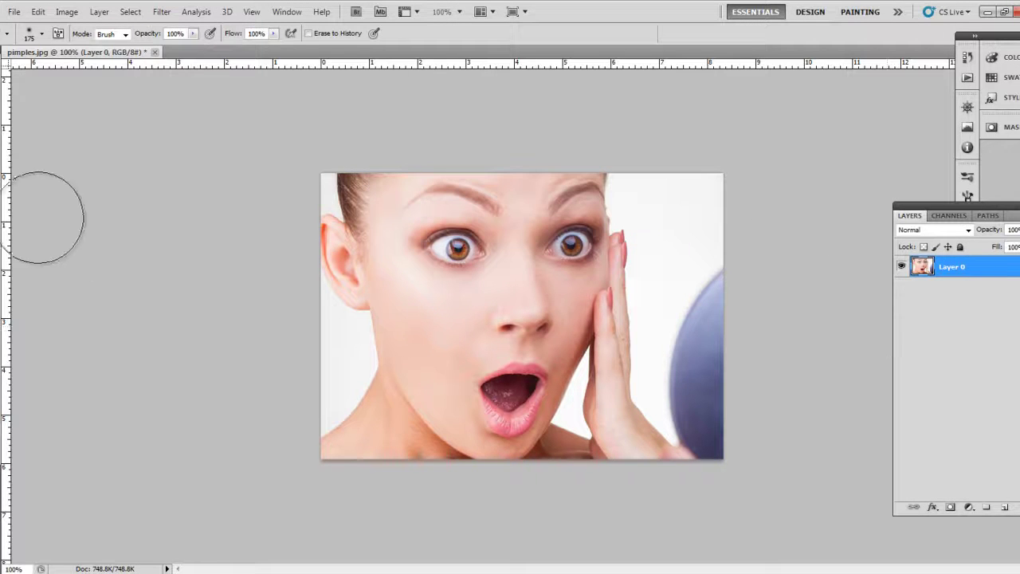
Test the Background Eraser beside the cheek and on the right, then undo those erasures.
left_click(4, 226)
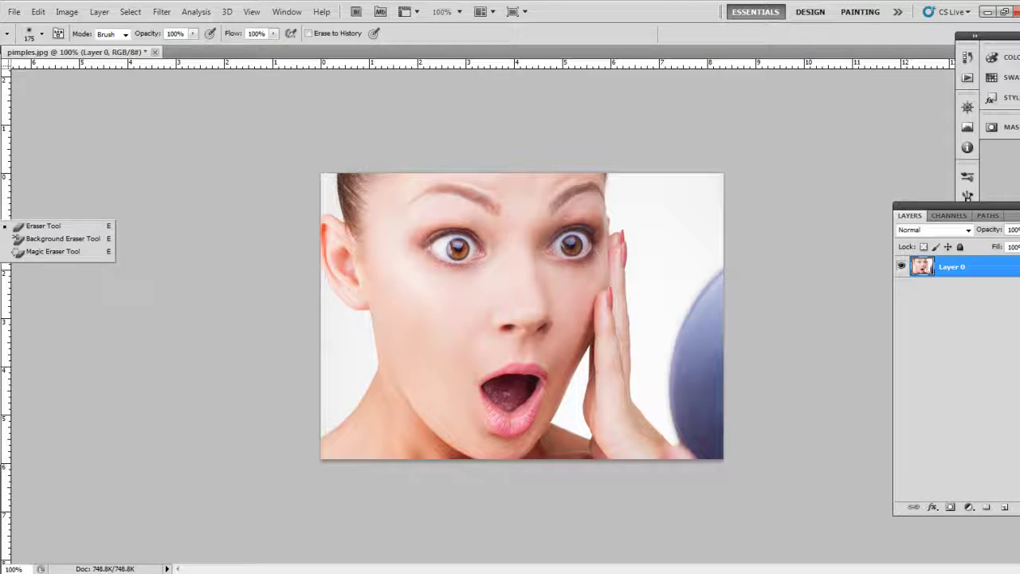
left_click(72, 242)
mouse_move(342, 323)
left_mouse_down()
mouse_move(345, 362)
mouse_move(342, 337)
mouse_move(307, 421)
left_mouse_up()
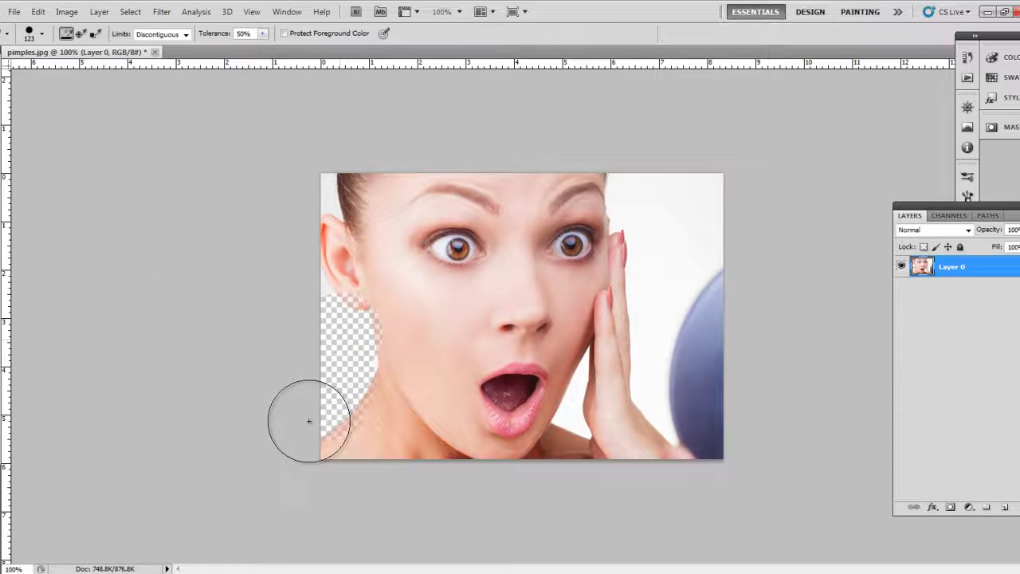
mouse_move(704, 281)
left_mouse_down()
mouse_move(654, 364)
mouse_move(693, 165)
mouse_move(751, 446)
left_mouse_up()
key("ctrl+z")
key("ctrl+alt+z")
key("ctrl+alt+z")
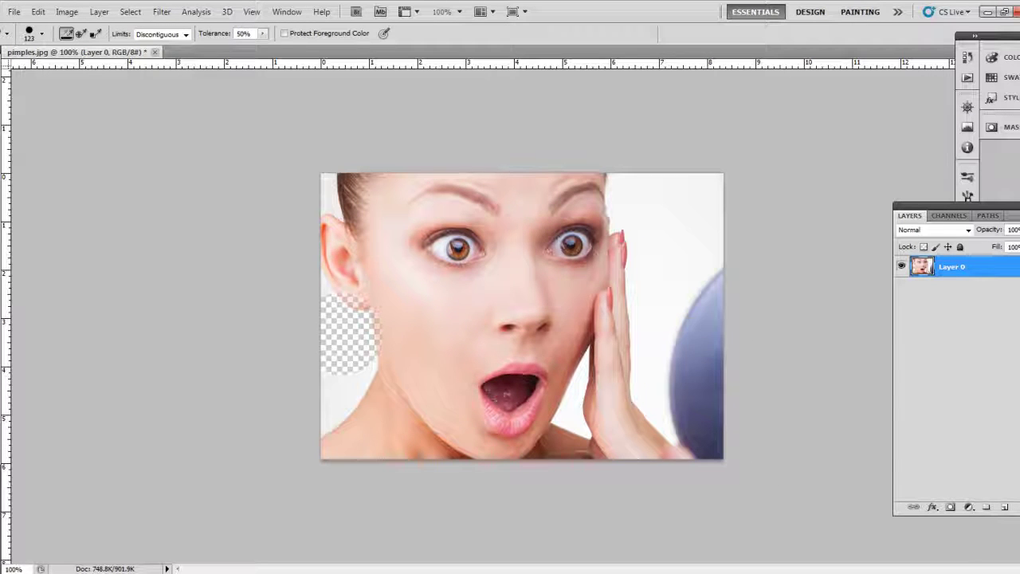
Magic-erase the white background beside the neck, face and chin, then shift Layer 0 slightly.
left_click(5, 238)
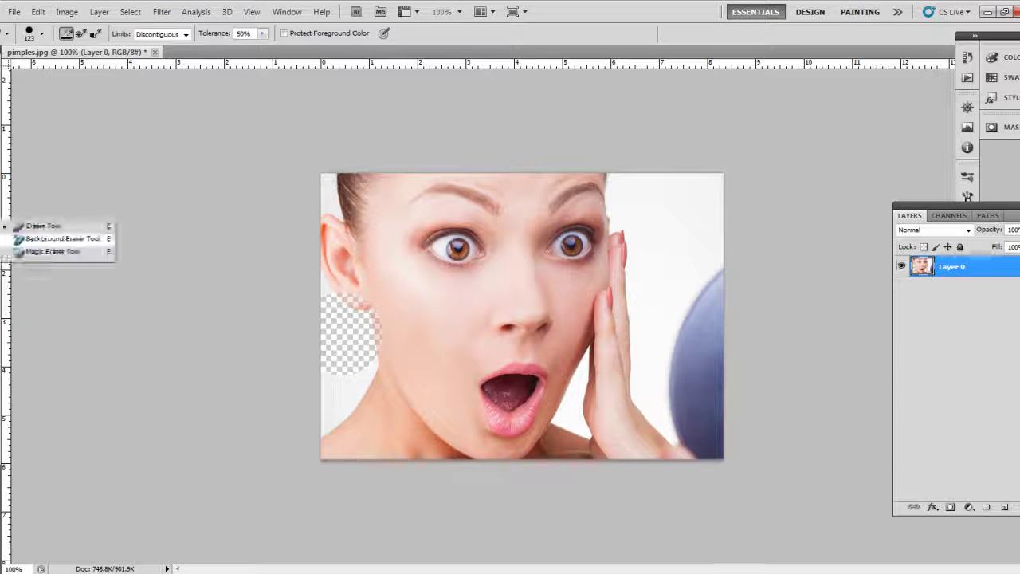
left_click(62, 253)
left_click(329, 366)
left_click(650, 276)
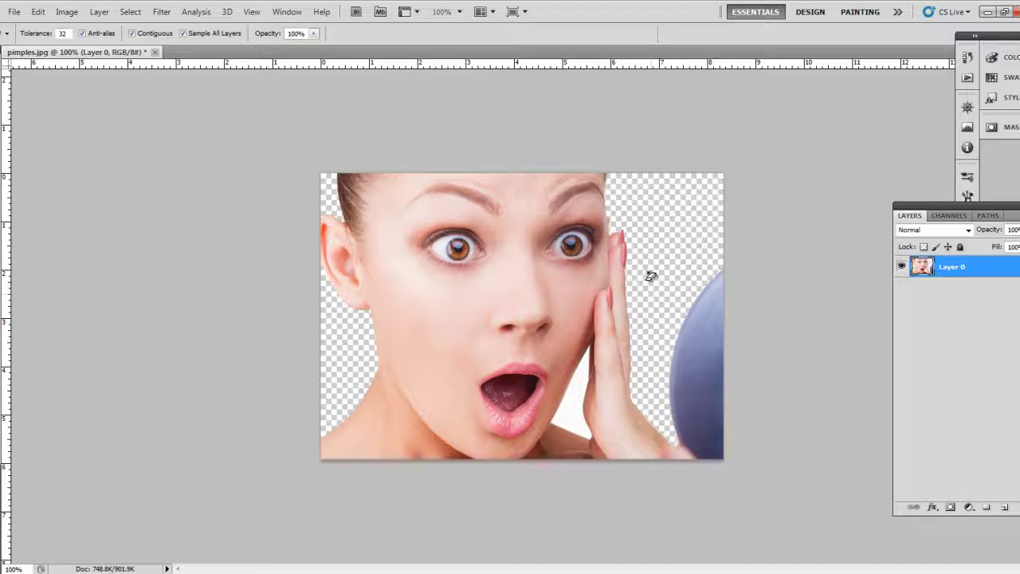
left_click(584, 412)
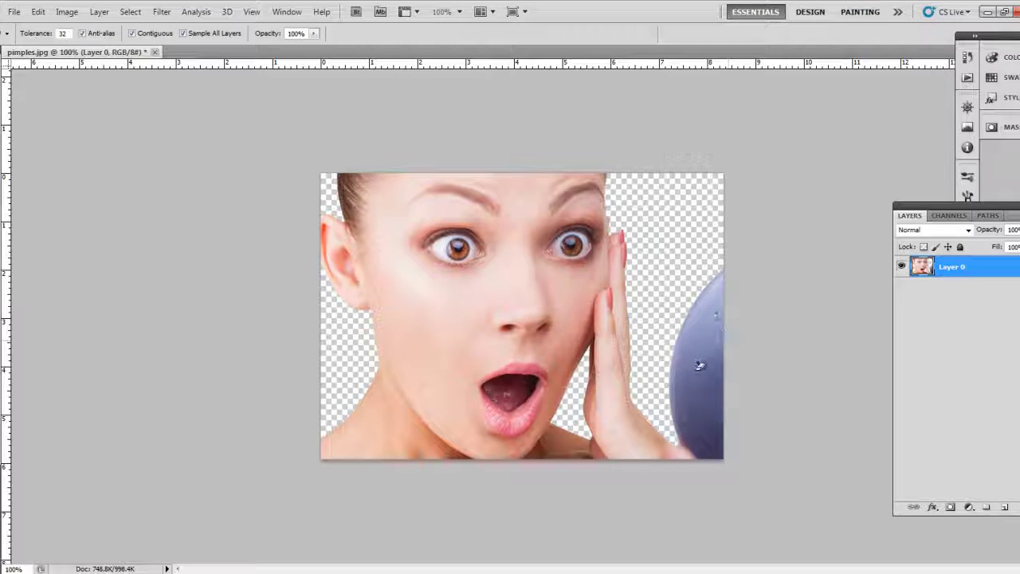
key("v")
mouse_move(522, 325)
left_mouse_down()
mouse_move(575, 265)
mouse_move(521, 325)
left_mouse_up()
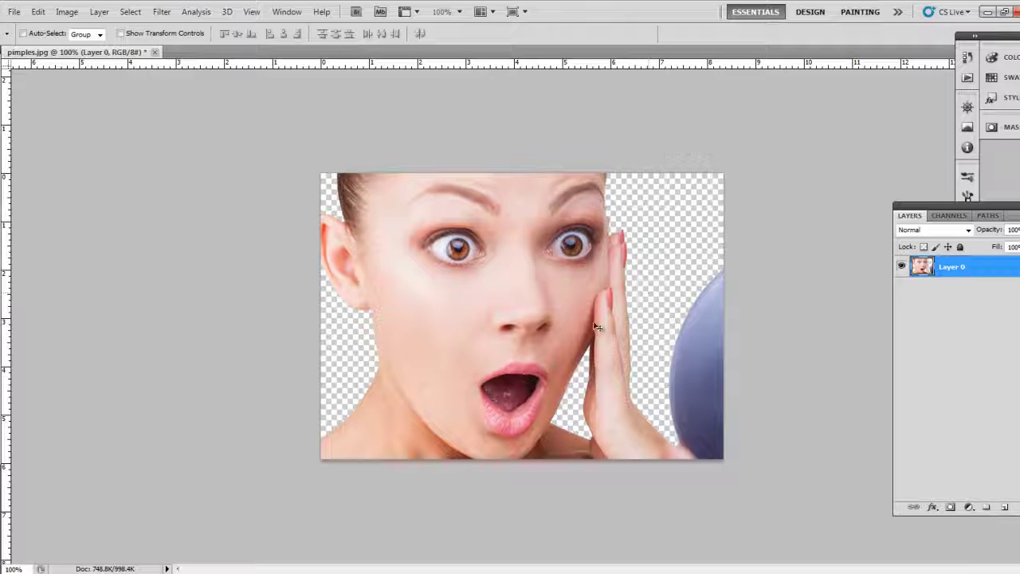
Open tom.jpg and try the Magic Eraser on its background, then undo it.
key("ctrl+o")
left_click(372, 77)
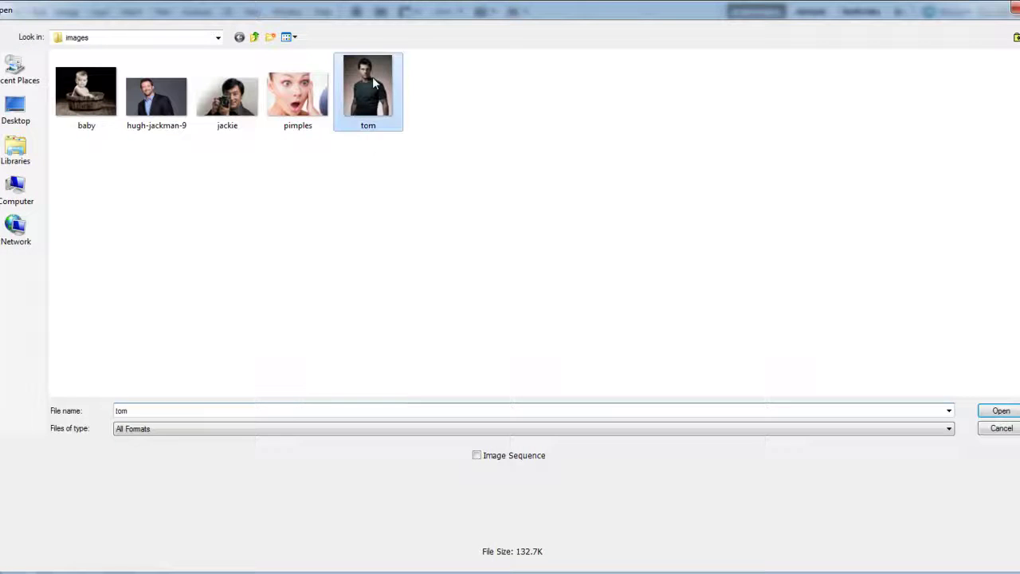
double_click(373, 77)
key("f")
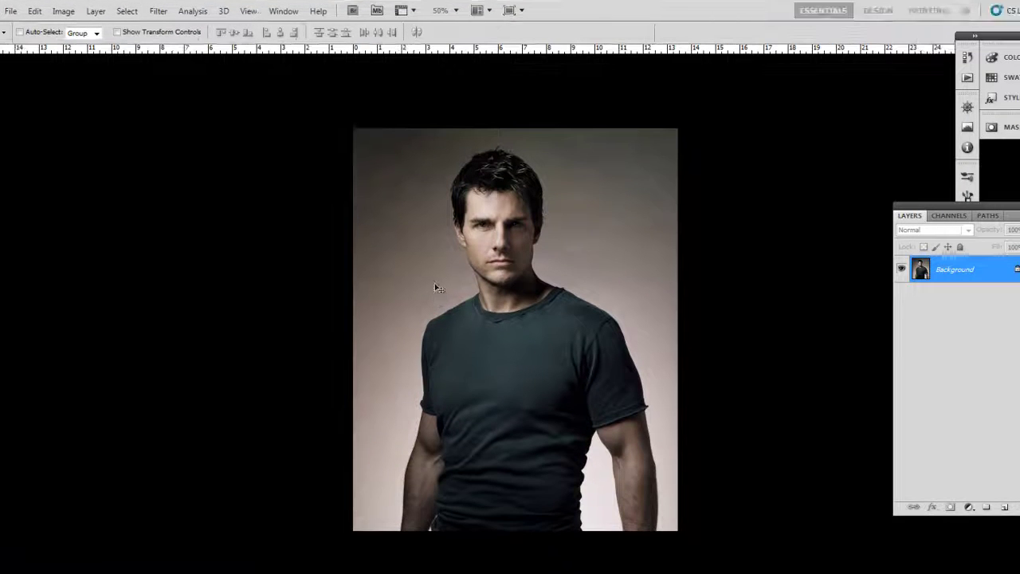
key("f")
key("f")
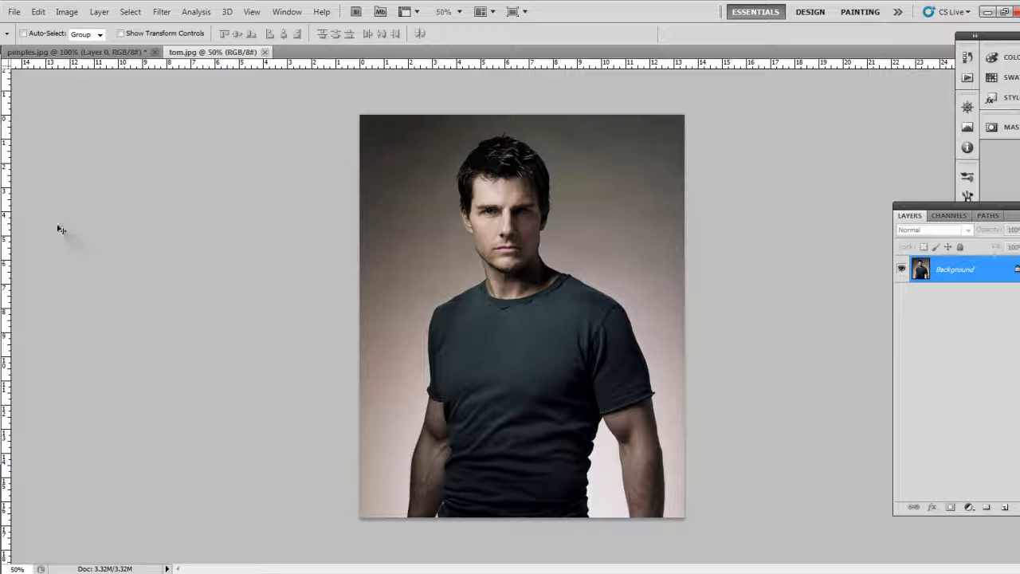
key("w")
left_click(432, 279)
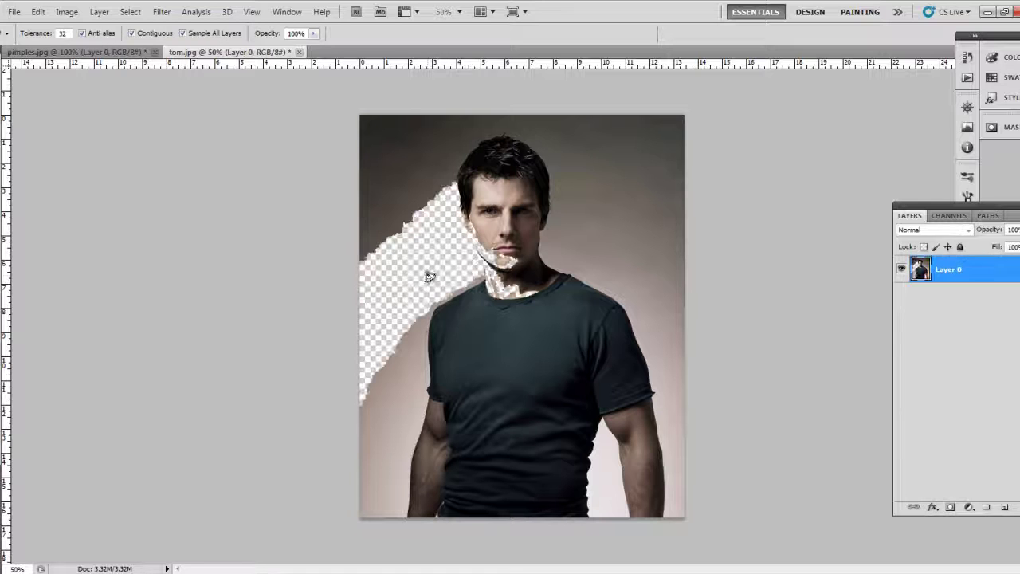
key("ctrl+z")
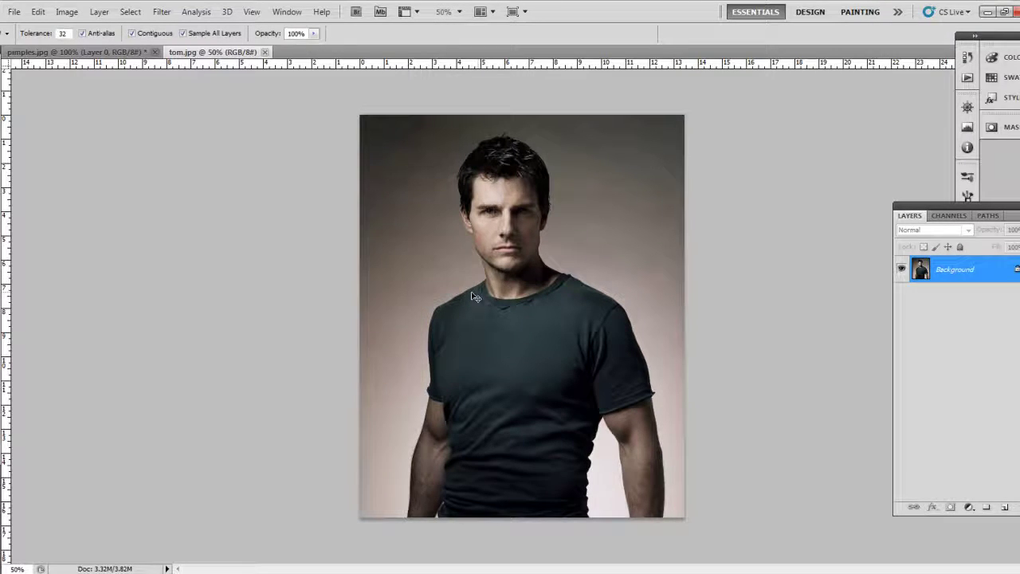
Open hugh-jackman-9.jpg, magic-erase its grey background and move the cut-out figure.
key("ctrl+o")
double_click(156, 98)
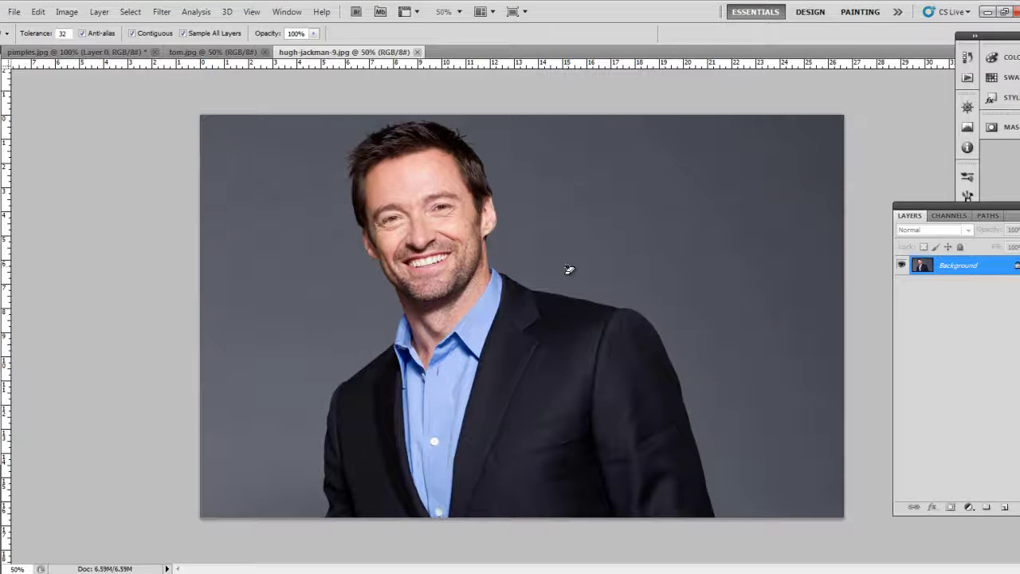
left_click(568, 269)
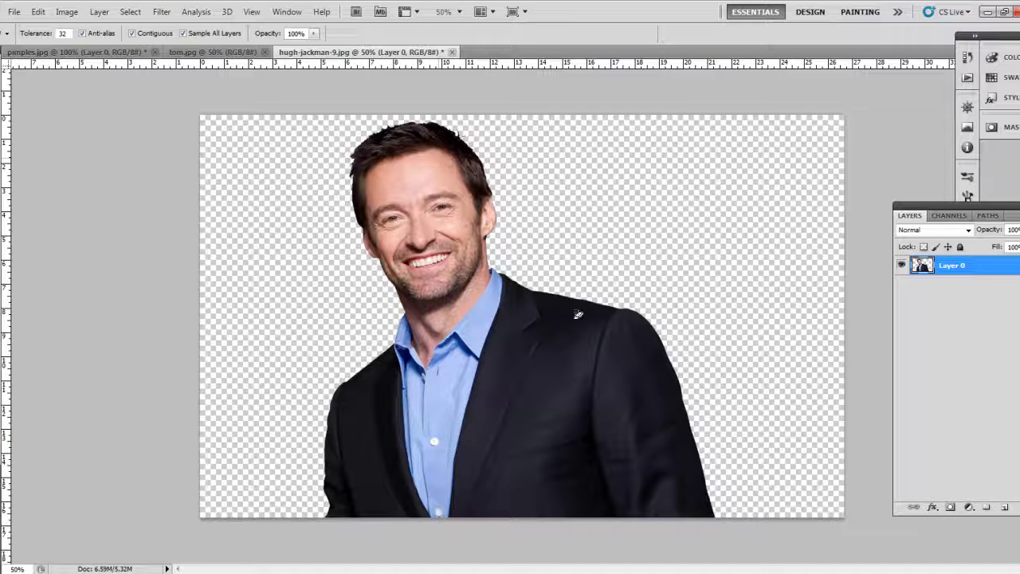
key("v")
mouse_move(514, 366)
left_mouse_down()
mouse_move(491, 345)
mouse_move(589, 362)
left_mouse_up()
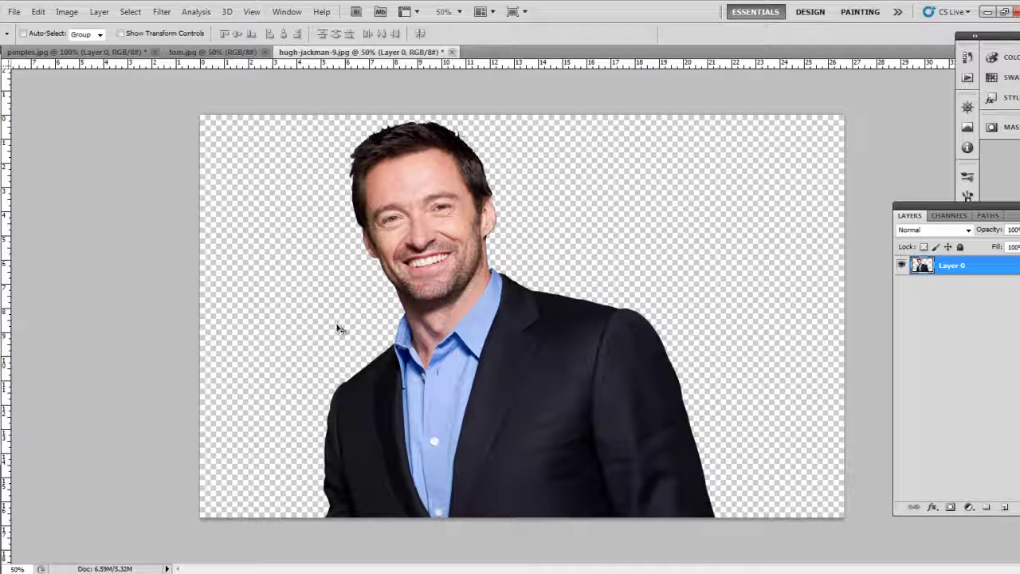
Close hugh-jackman-9.jpg and tom.jpg without saving, and undo the red fill on pimples.jpg.
key("ctrl+w")
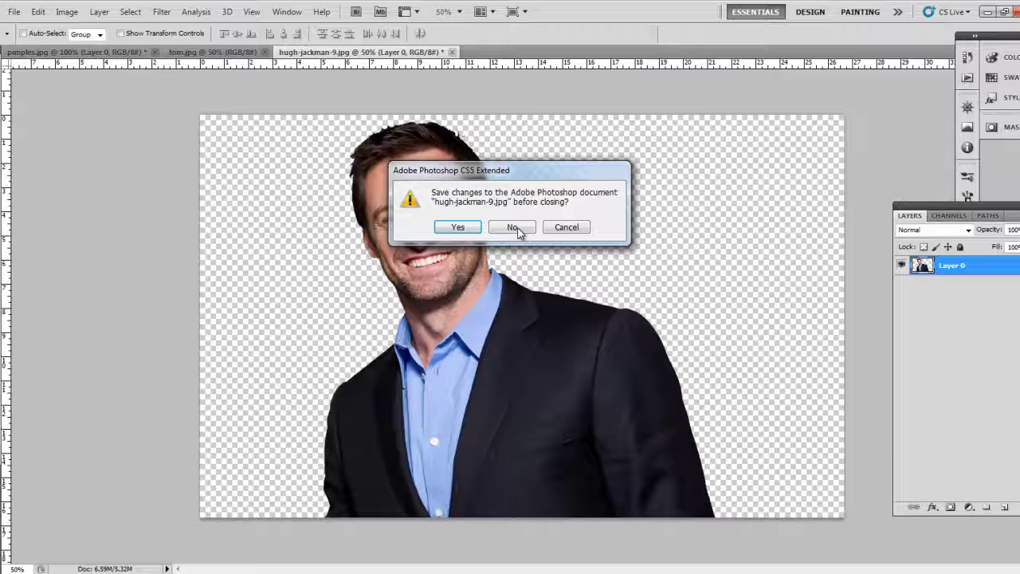
left_click(518, 230)
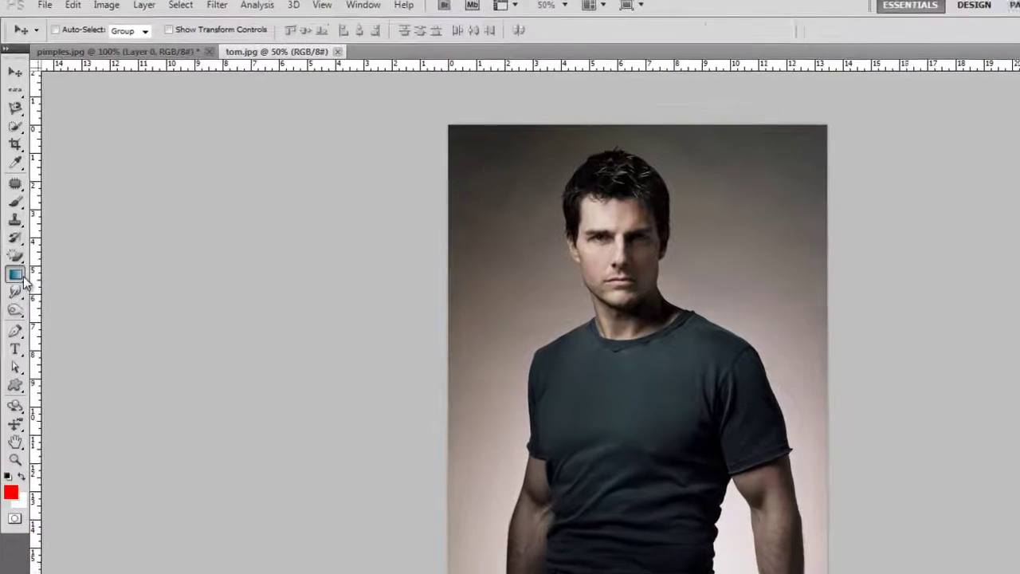
left_click(24, 279)
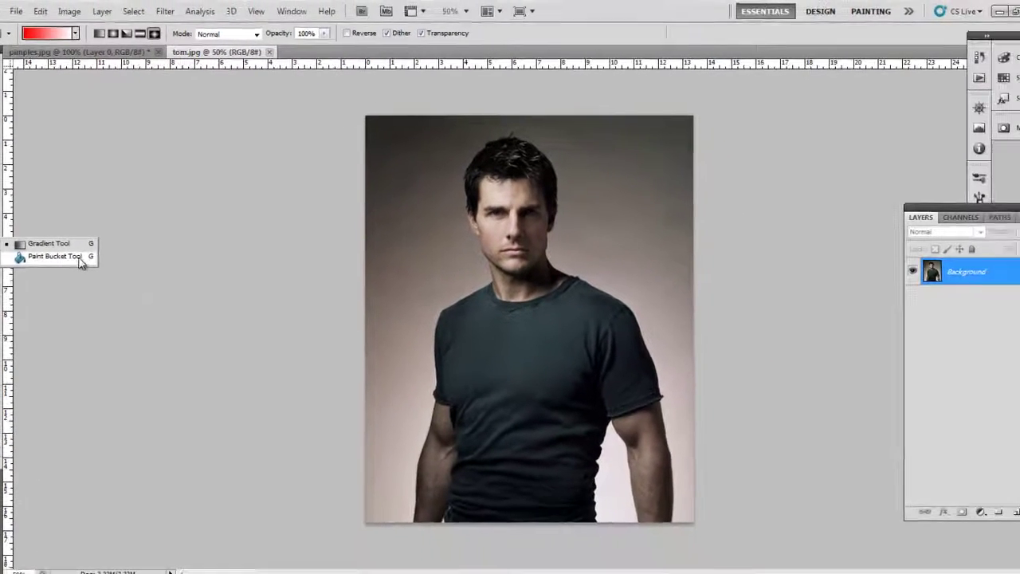
left_click(80, 262)
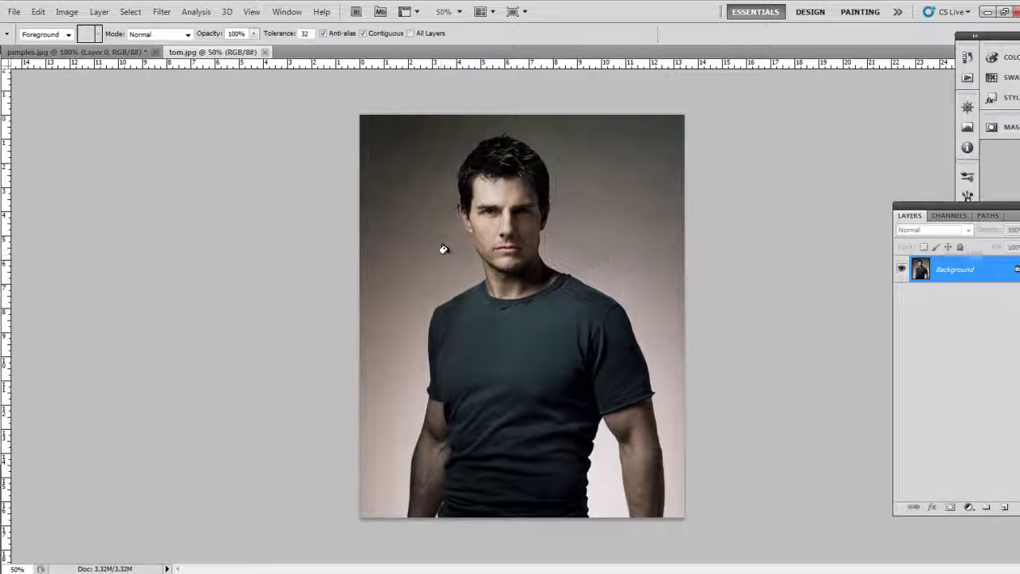
key("ctrl+w")
key("ctrl+z")
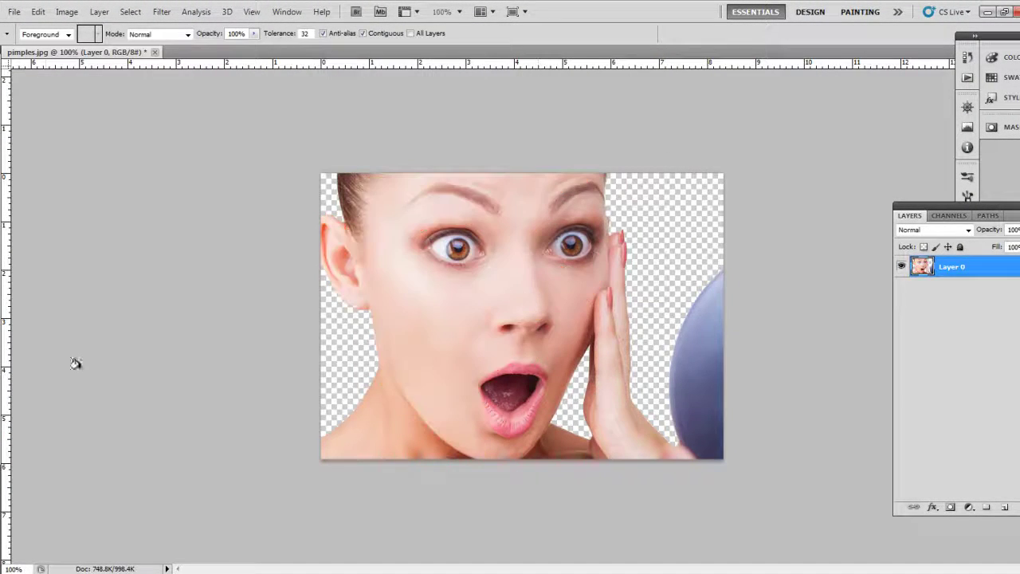
Blur the cheek skin with a 35 px Blur Tool brush after zooming in.
left_click(7, 268)
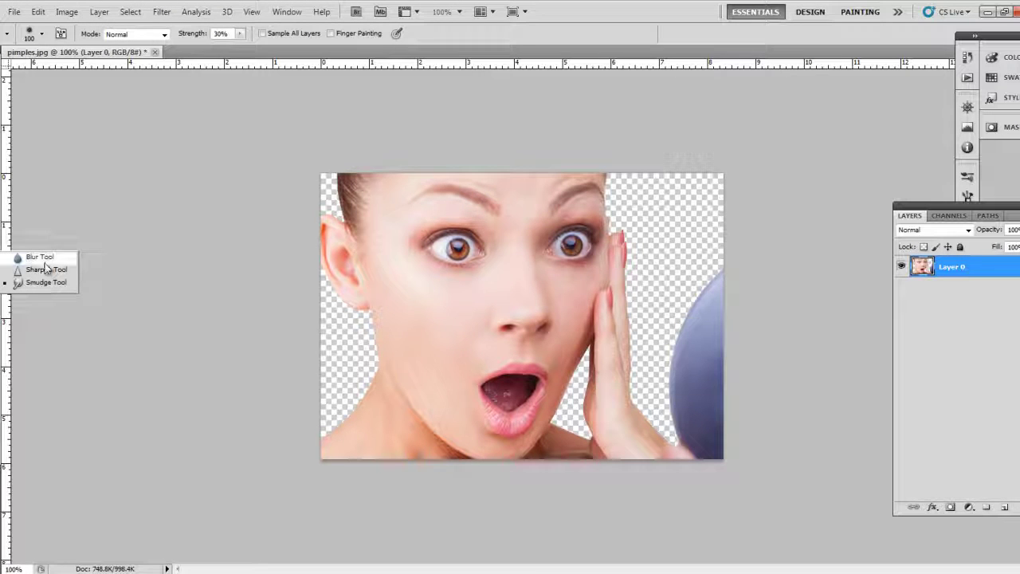
left_click(44, 257)
key("ctrl+plus")
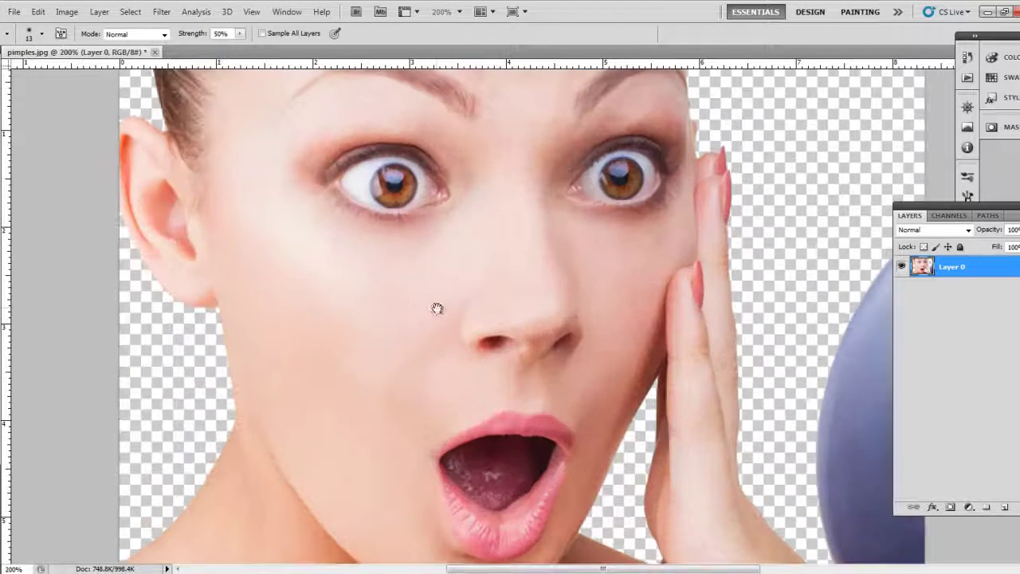
key("bracketright")
key("bracketright")
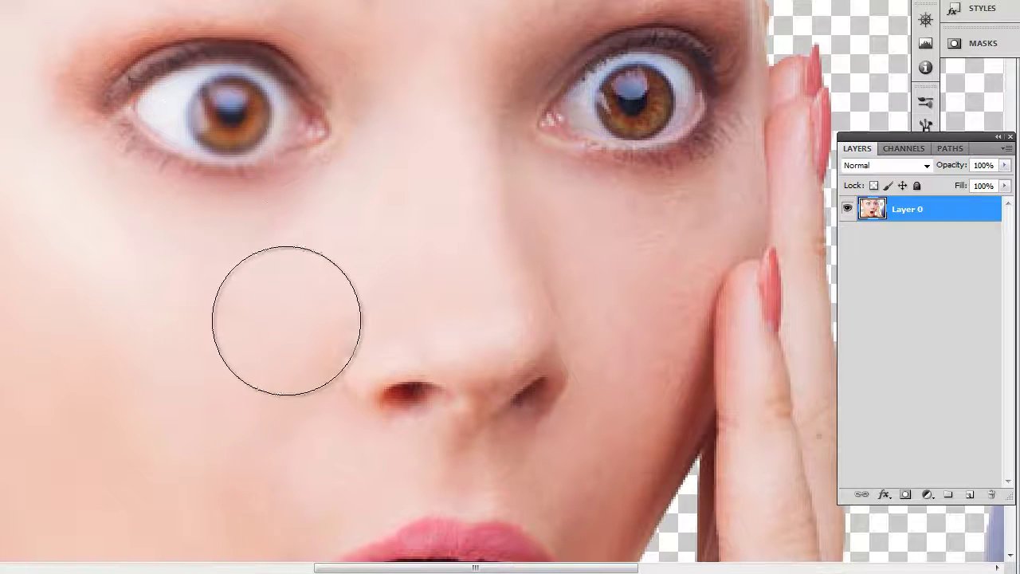
left_click(229, 123)
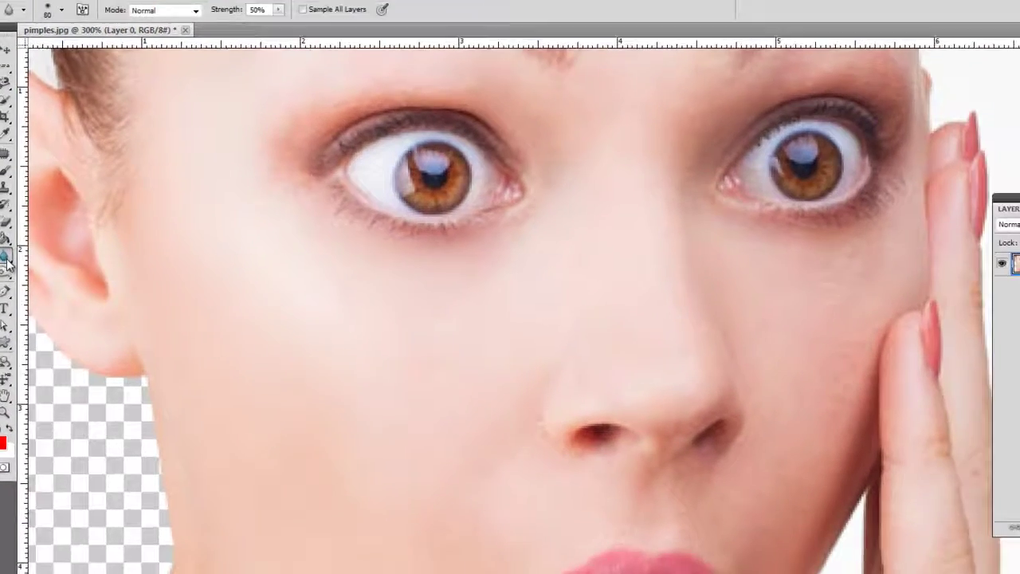
Switch to the Sharpen Tool with a 60 px brush.
right_click(18, 252)
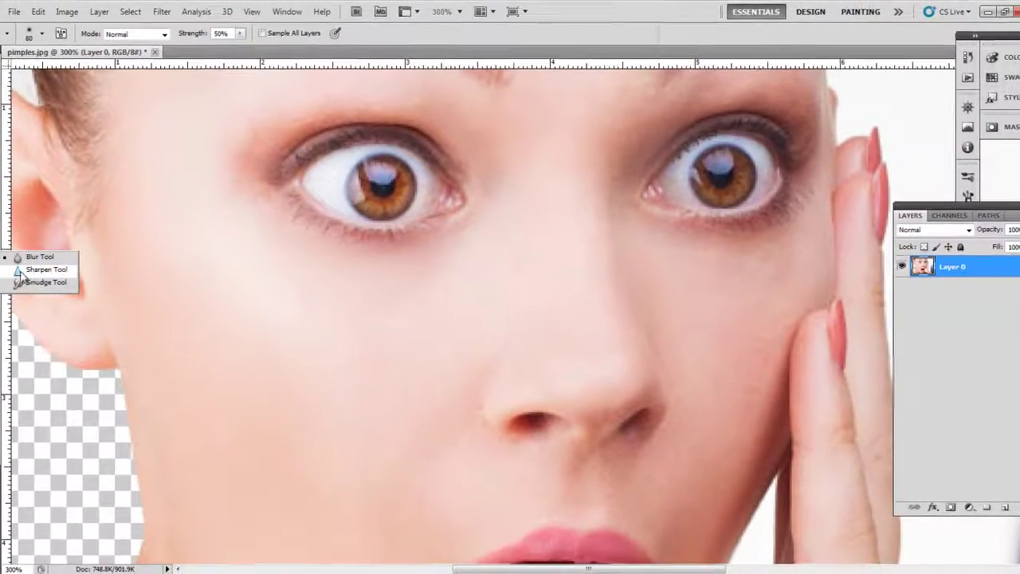
left_click(48, 271)
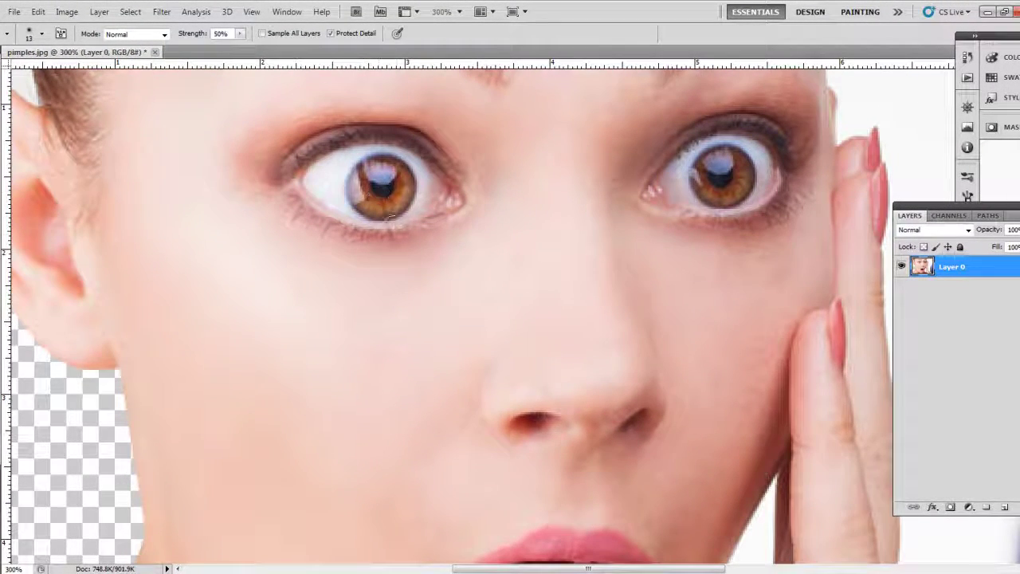
key("bracketright")
key("bracketright")
key("bracketright")
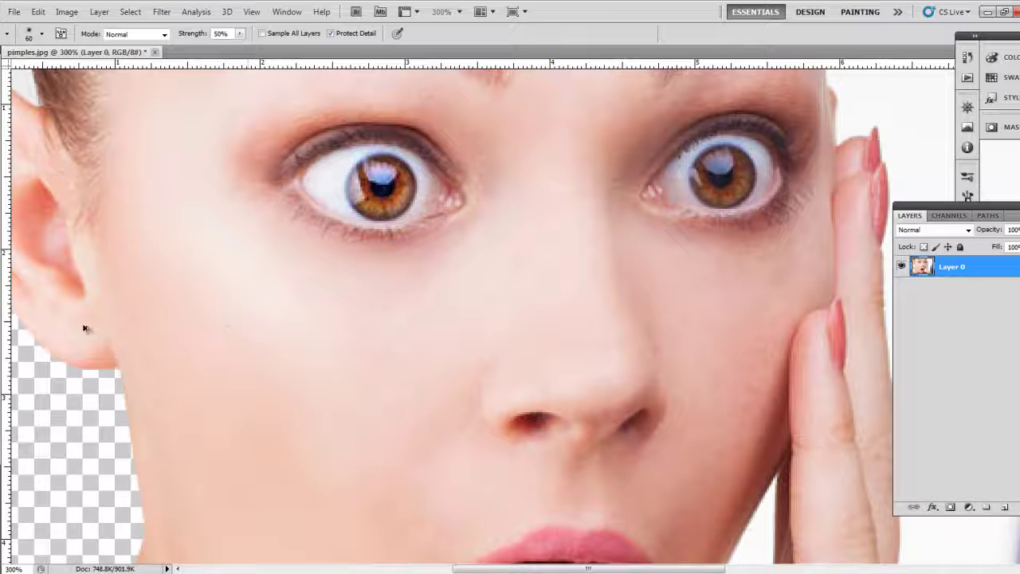
Select the Smudge Tool, pan to the cheek and mouth, and shrink the brush to 20.
right_click(4, 274)
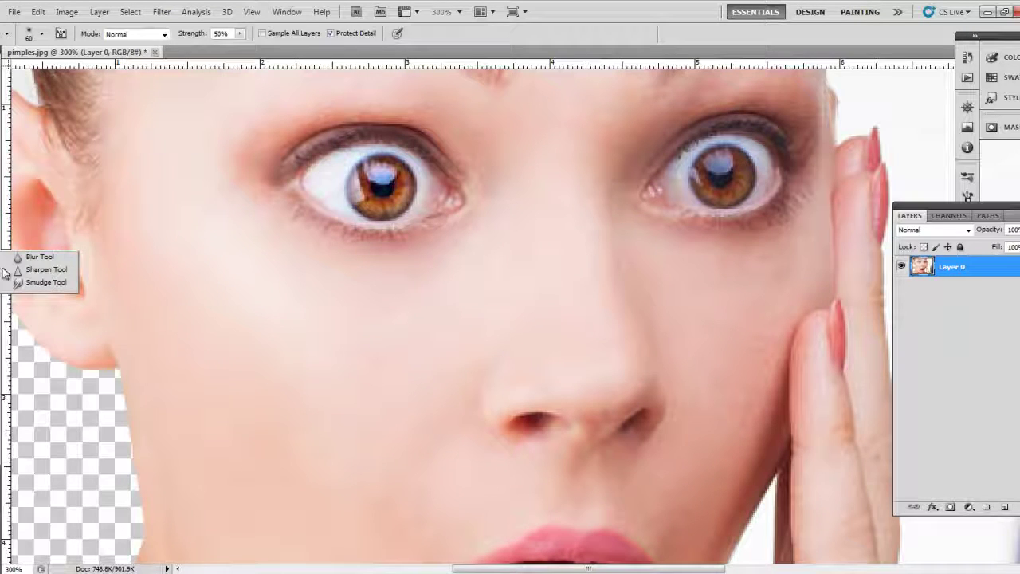
left_click(44, 284)
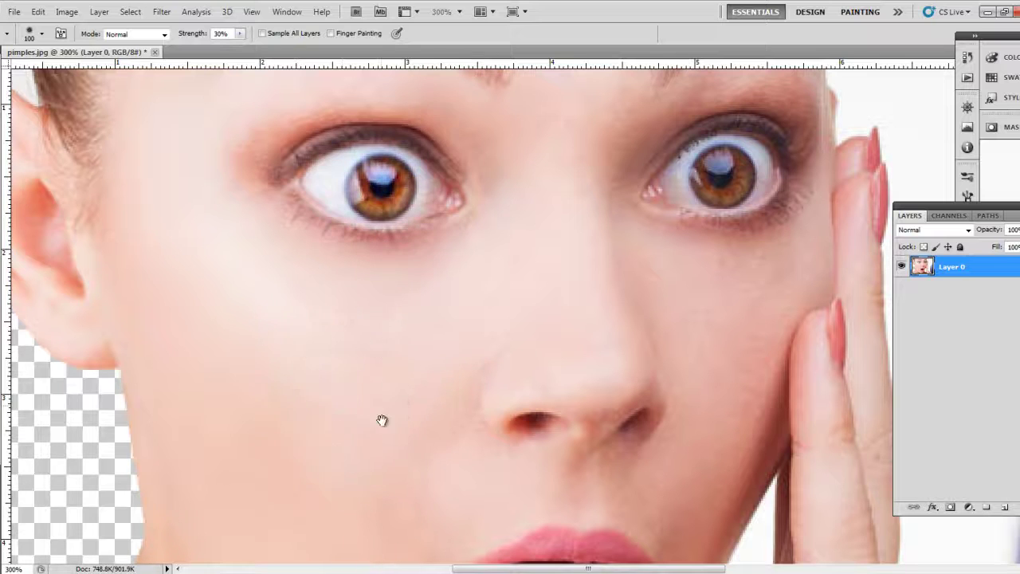
left_click_drag(383, 421, 372, 359)
key("bracketleft")
key("bracketleft")
key("bracketleft")
key("bracketleft")
key("bracketleft")
key("bracketleft")
key("bracketleft")
key("bracketleft")
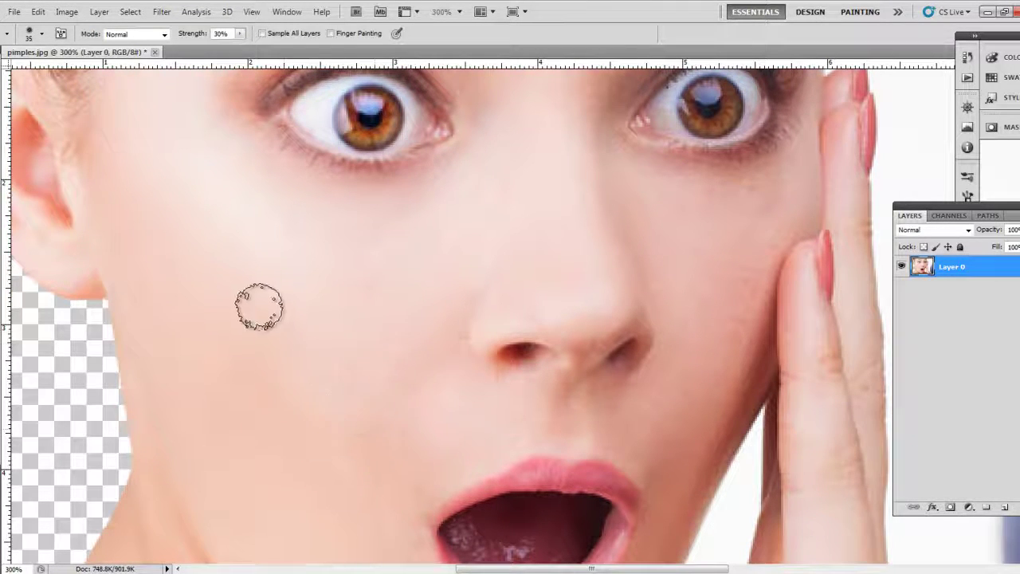
left_click_drag(274, 460, 266, 356)
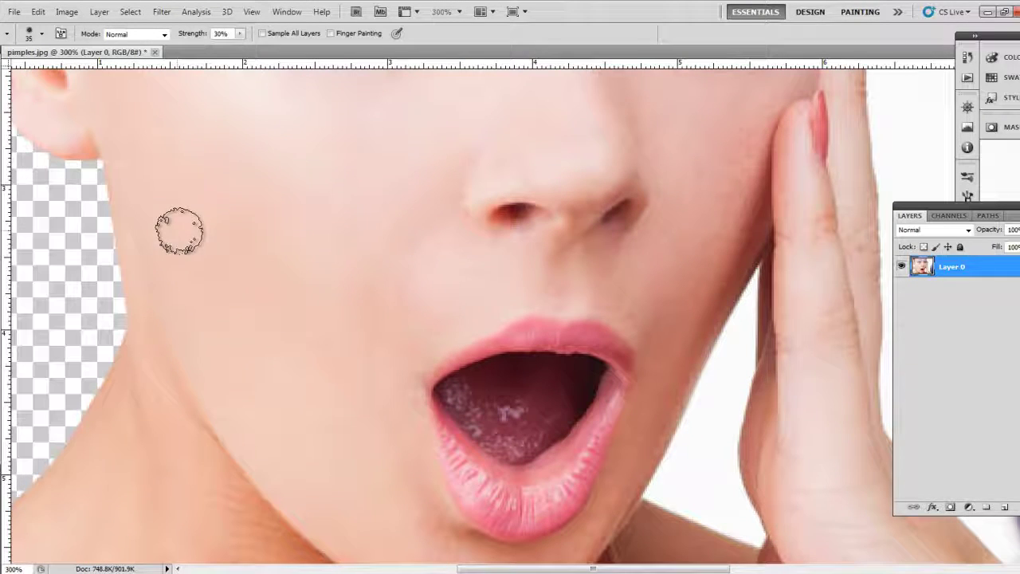
key("bracketleft")
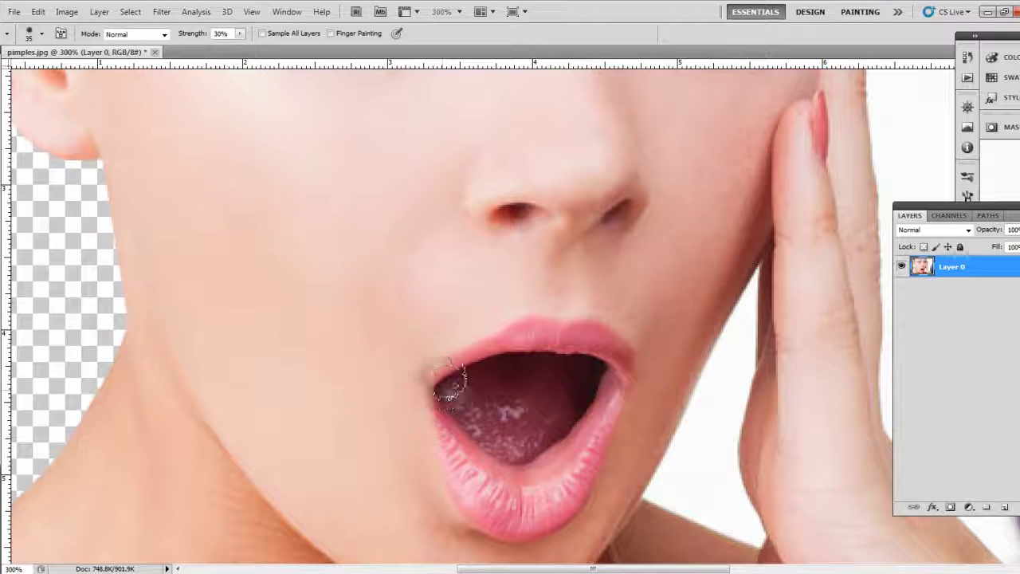
key("bracketleft")
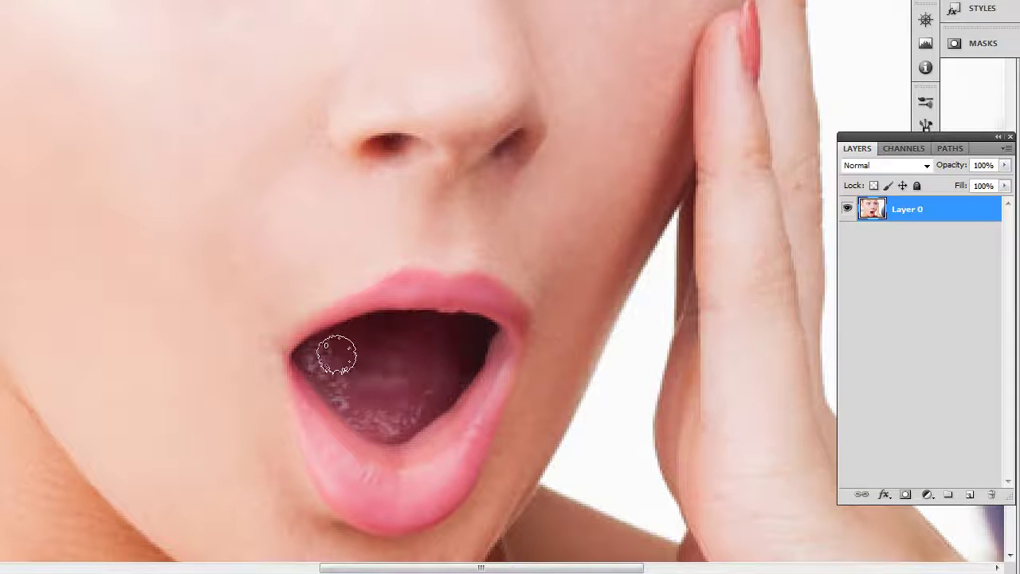
Zoom out to 200% and smudge the eyebrow smooth.
key("ctrl+minus")
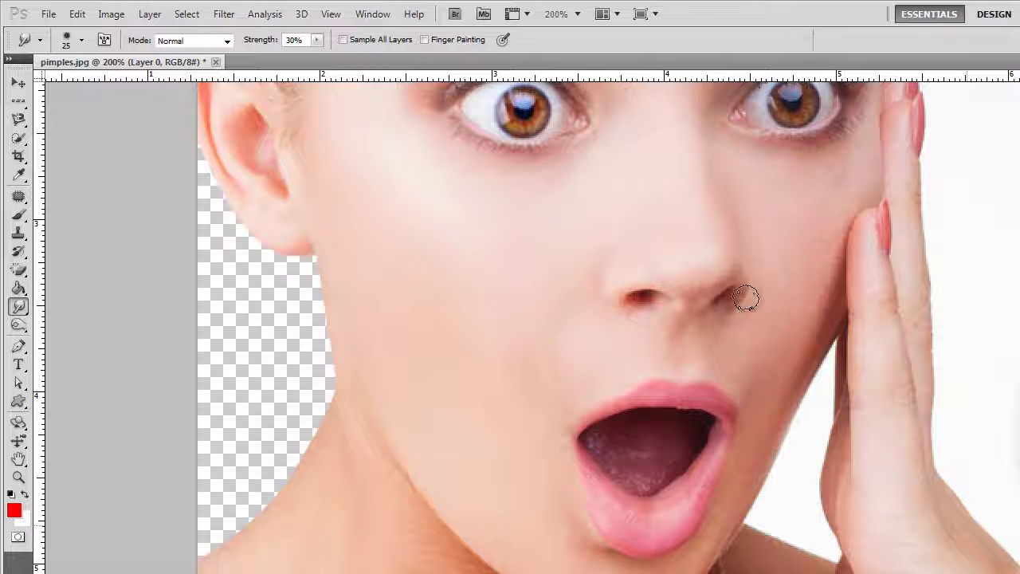
left_click_drag(627, 319, 591, 436)
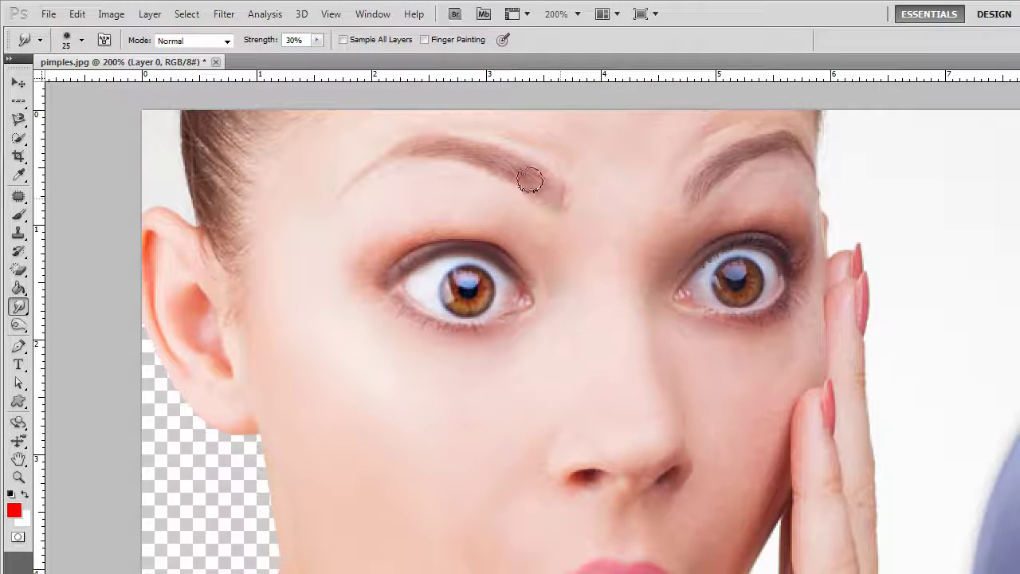
left_click_drag(416, 160, 428, 147)
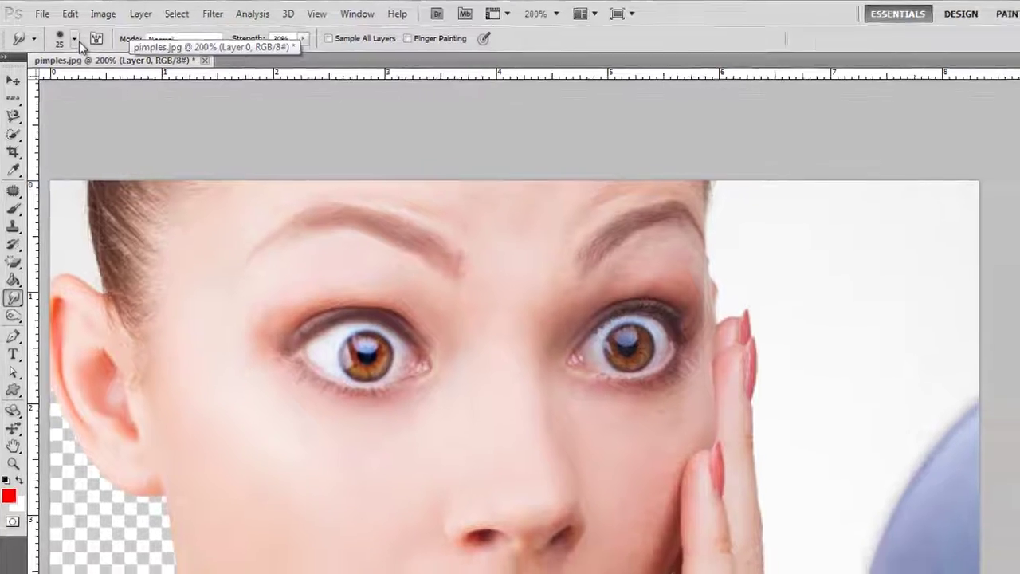
Smudge away the eyebrow blemish and nearby mark, then zoom out to the whole portrait.
left_click(74, 38)
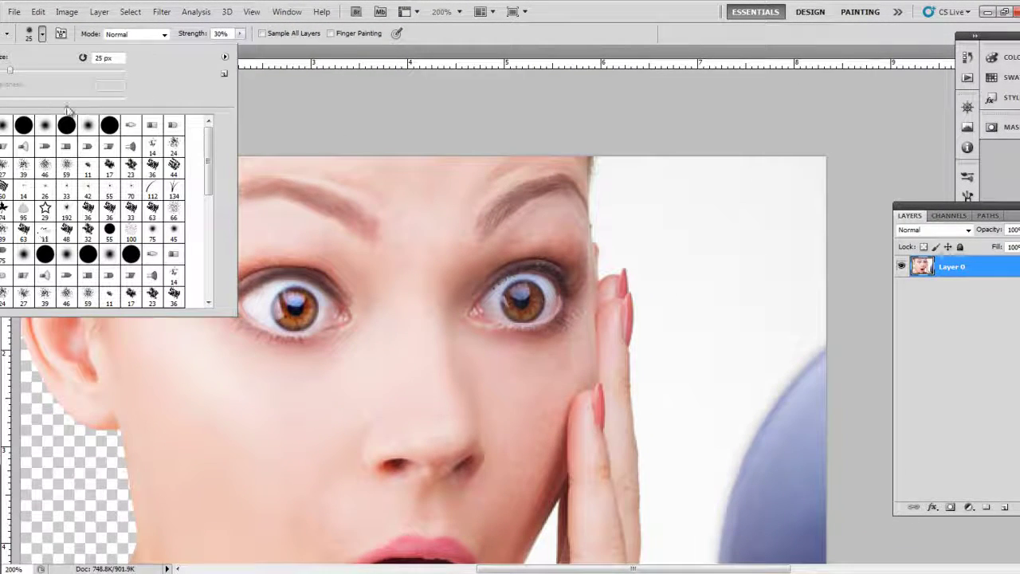
left_click(295, 101)
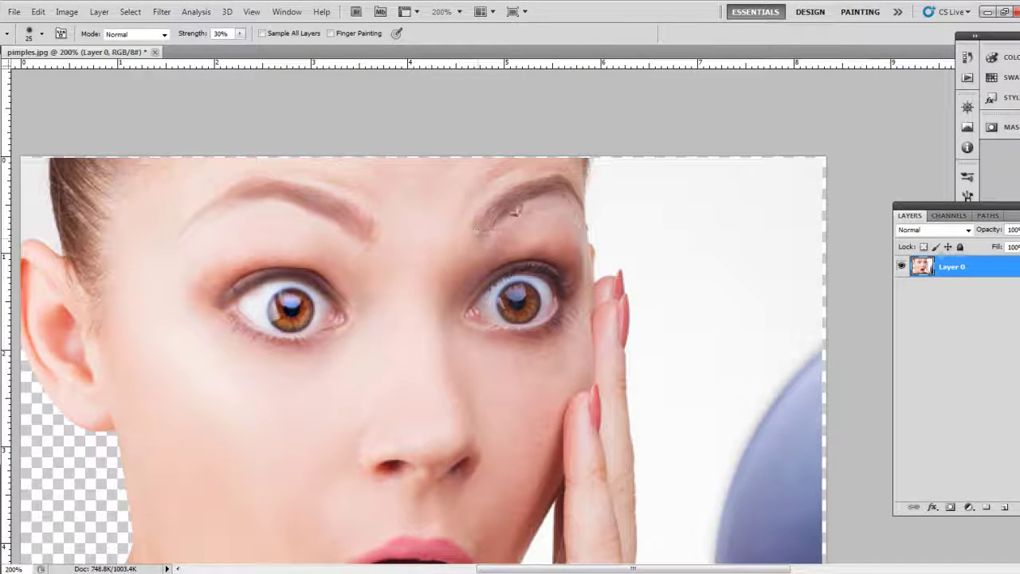
left_click_drag(514, 211, 370, 180)
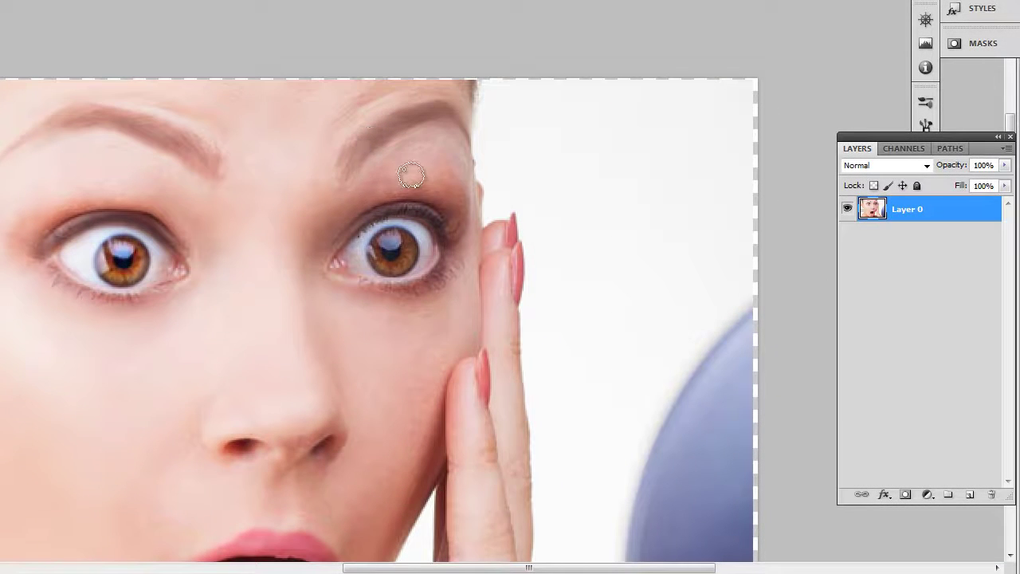
left_click(451, 193)
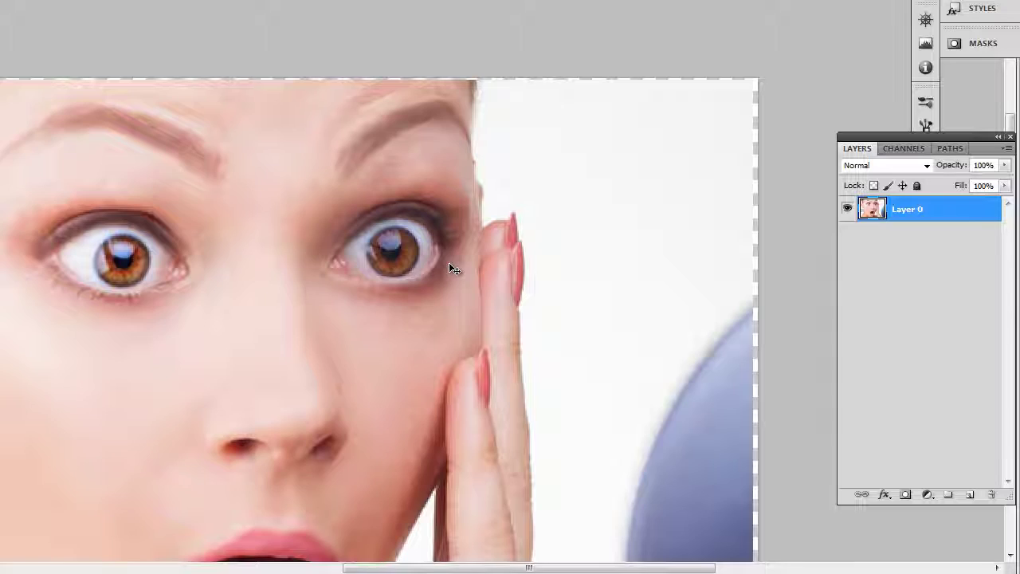
key("ctrl+1")
left_click(408, 252)
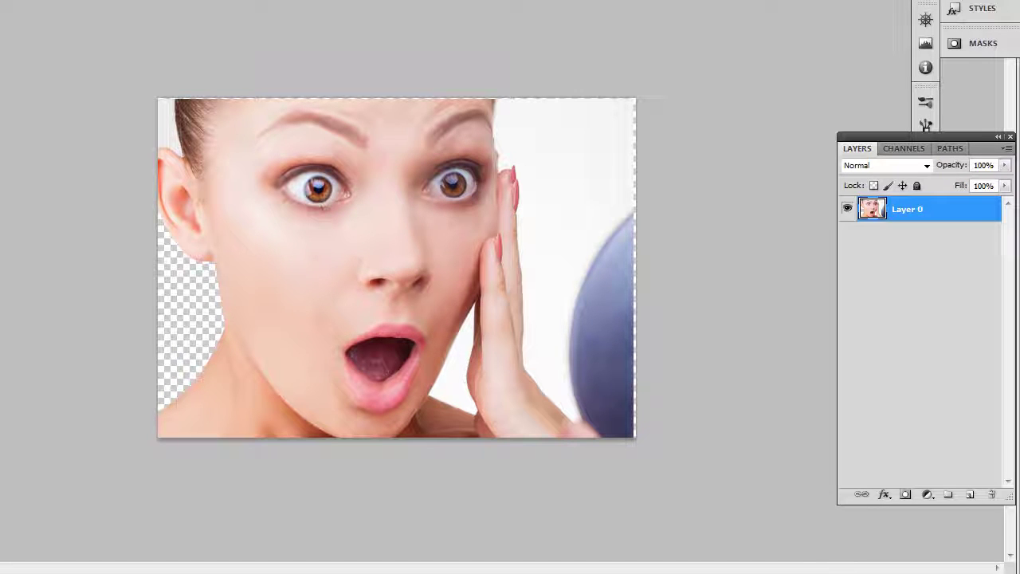
Zoom into the eyes and dodge the left eye's white and iris with a smaller brush.
left_click(460, 194)
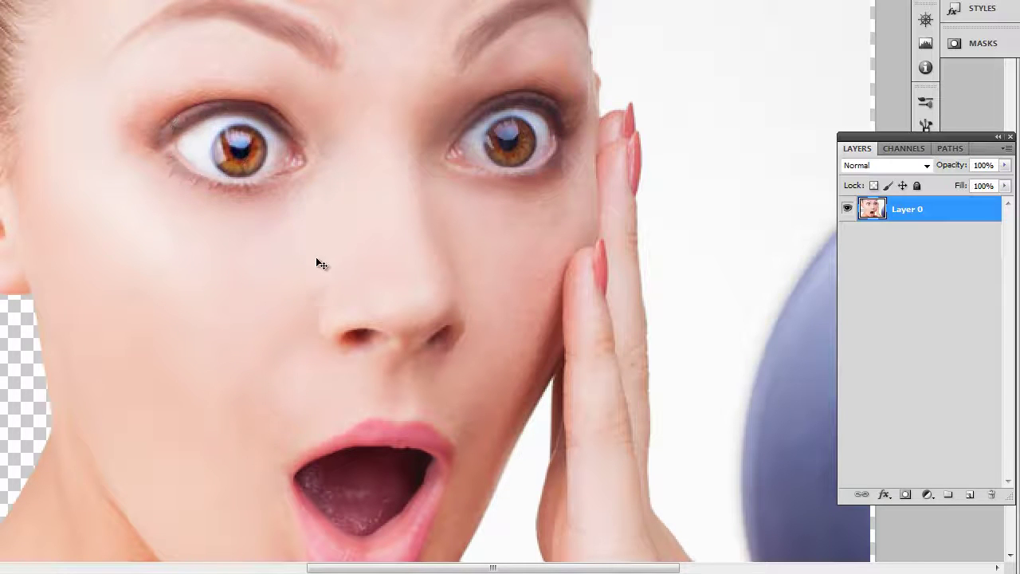
key("bracketleft")
key("bracketleft")
key("bracketleft")
key("bracketleft")
key("bracketleft")
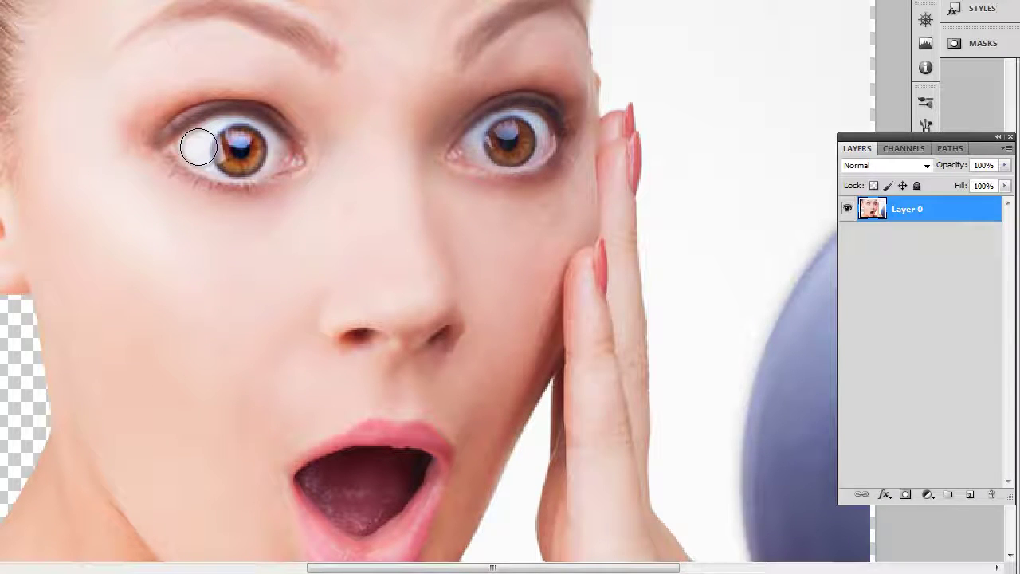
left_click_drag(202, 159, 196, 151)
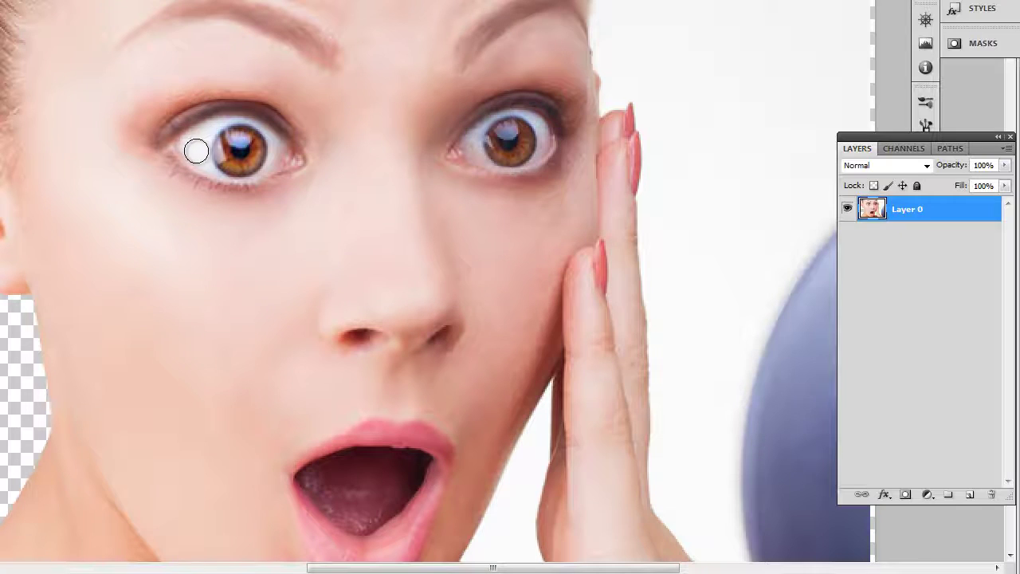
left_click_drag(275, 157, 225, 154)
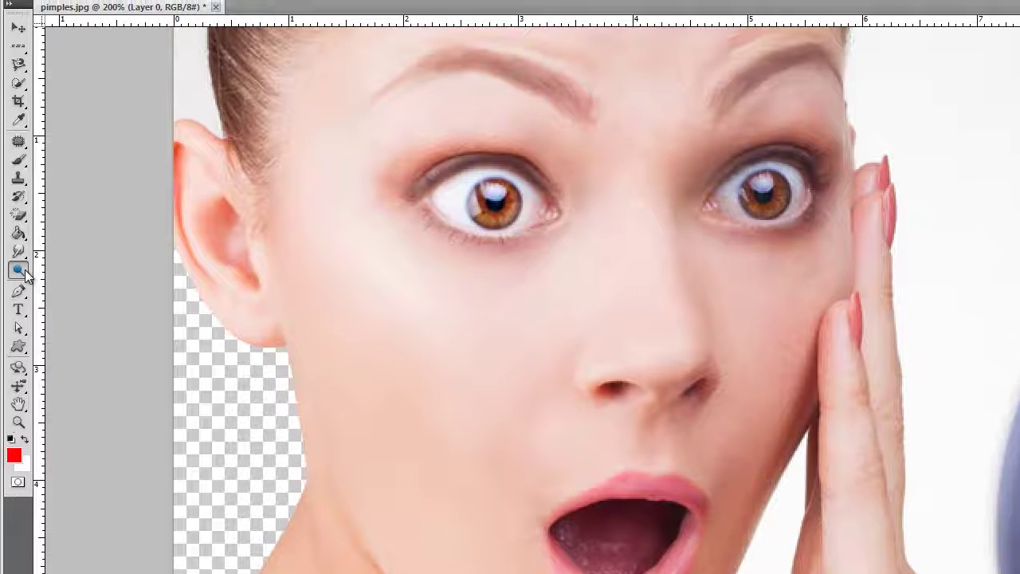
Switch to the Burn tool and darken both eyebrows.
right_click(27, 272)
left_click(81, 285)
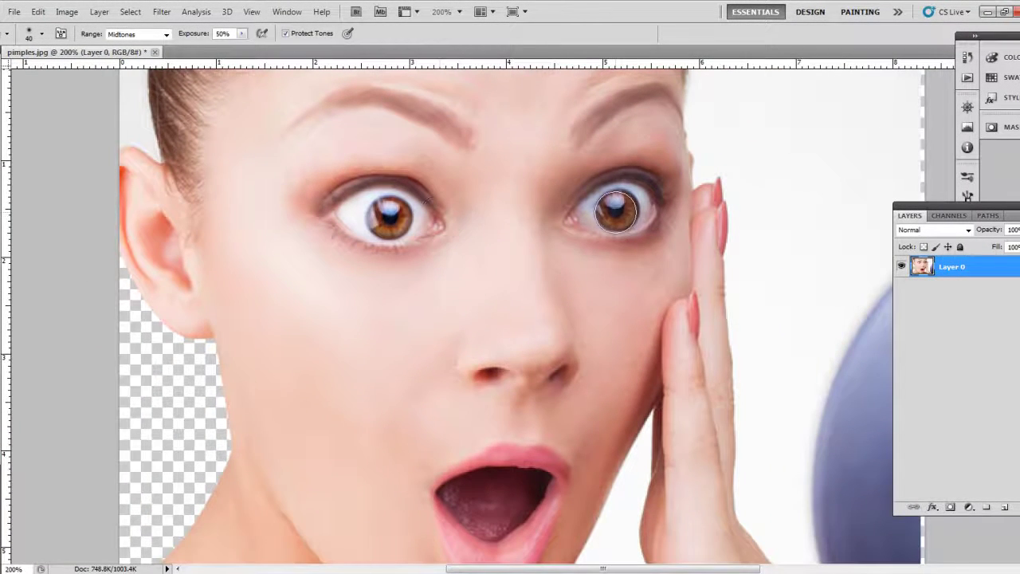
mouse_move(458, 126)
left_mouse_down()
mouse_move(412, 105)
mouse_move(323, 119)
left_mouse_up()
left_click_drag(582, 132, 629, 99)
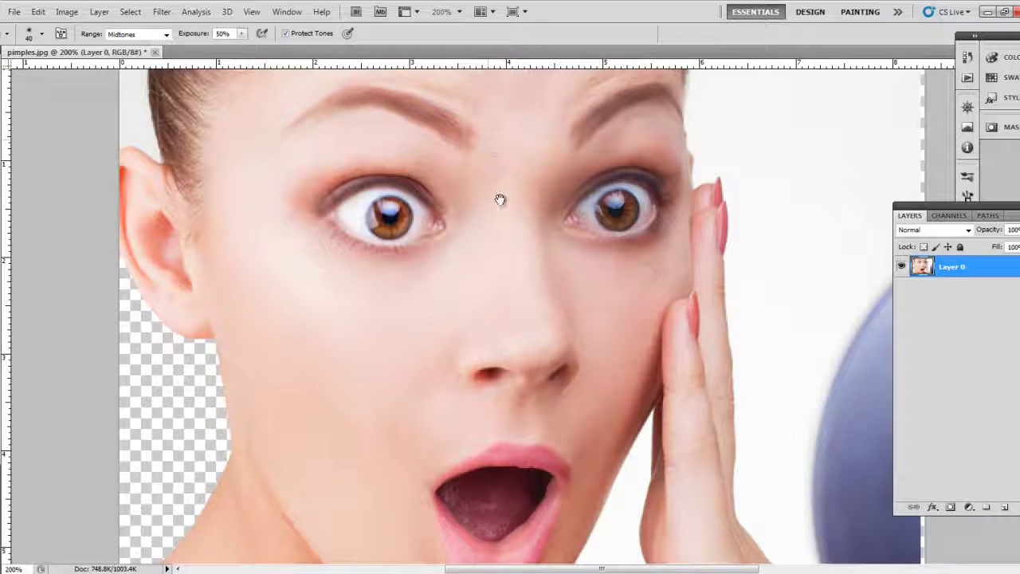
Pan down the face and burn the neck area darker.
left_click_drag(501, 198, 533, 408)
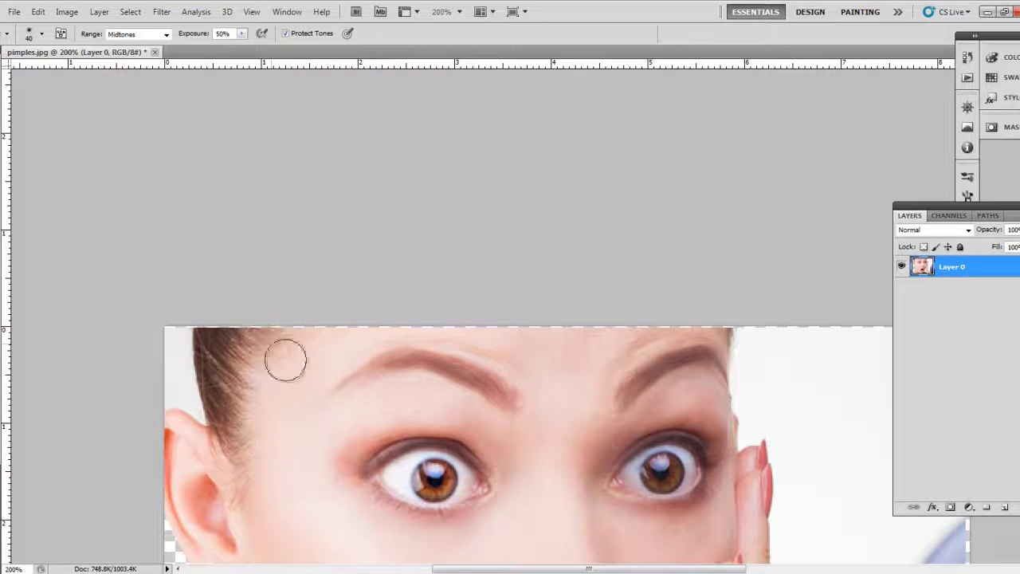
left_click_drag(284, 357, 263, 223)
left_click_drag(256, 438, 253, 392)
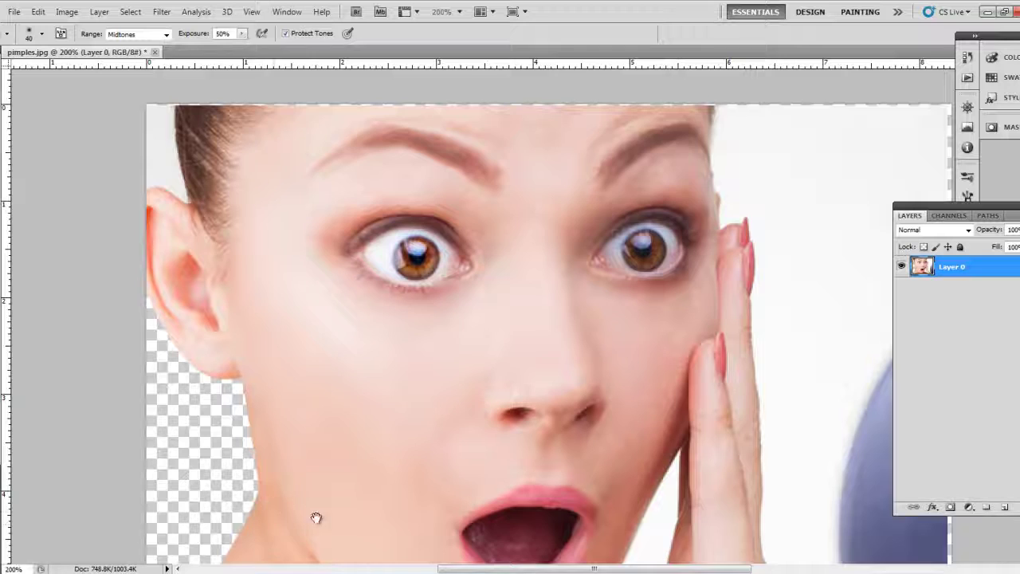
left_click_drag(314, 519, 269, 279)
left_click_drag(247, 420, 57, 513)
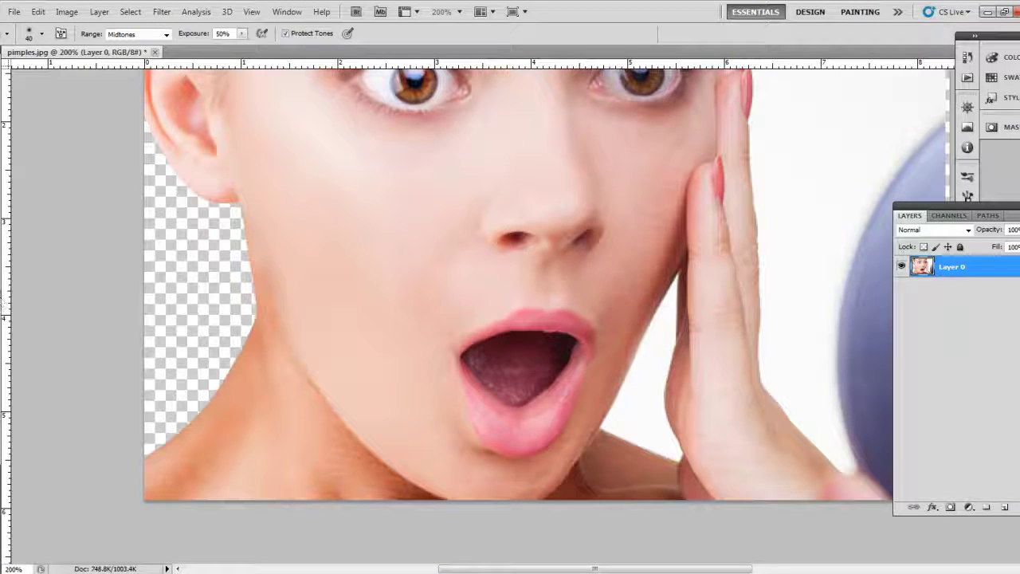
right_click(4, 275)
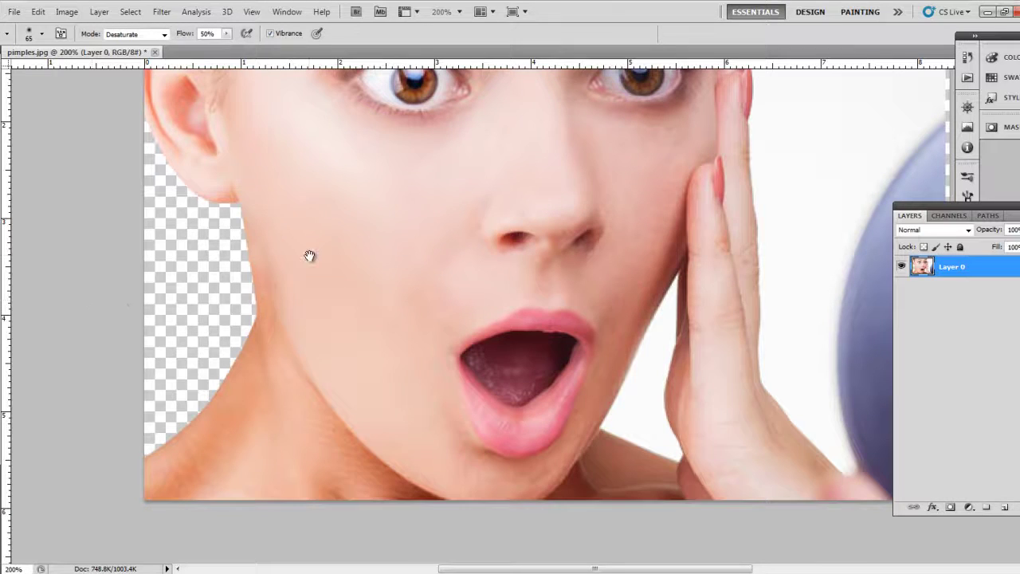
Desaturate the skin under the left eye with the Sponge tool.
scroll(314, 255, "up", 3)
mouse_move(343, 219)
left_mouse_down()
mouse_move(342, 294)
mouse_move(203, 349)
mouse_move(335, 212)
mouse_move(258, 228)
mouse_move(296, 173)
mouse_move(392, 228)
mouse_move(455, 146)
mouse_move(244, 159)
left_mouse_up()
scroll(359, 263, "up", 3)
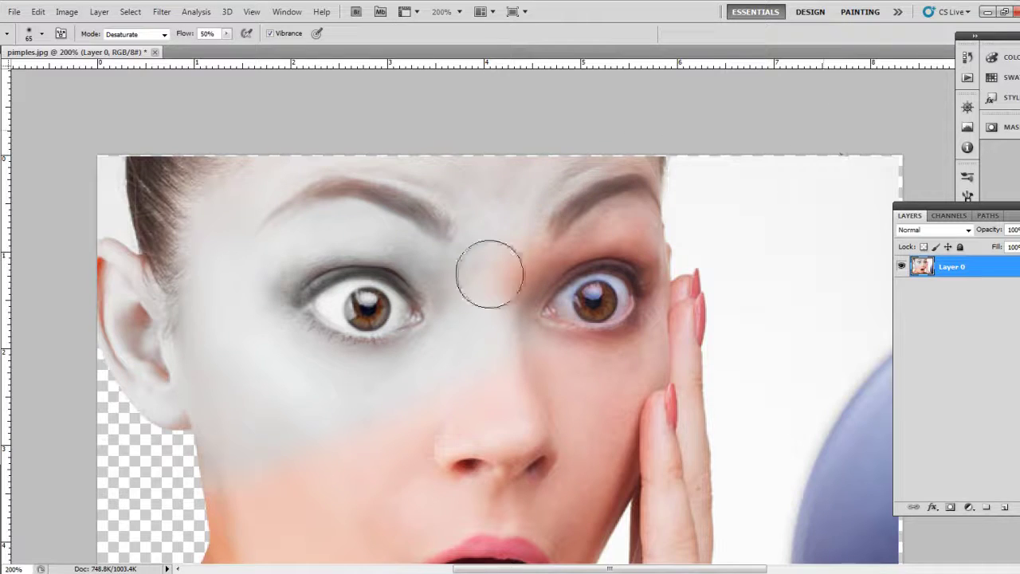
scroll(391, 251, "down", 4)
scroll(391, 250, "left", 2)
Undo the sponge strokes and close pimples.jpg without saving.
key("F12")
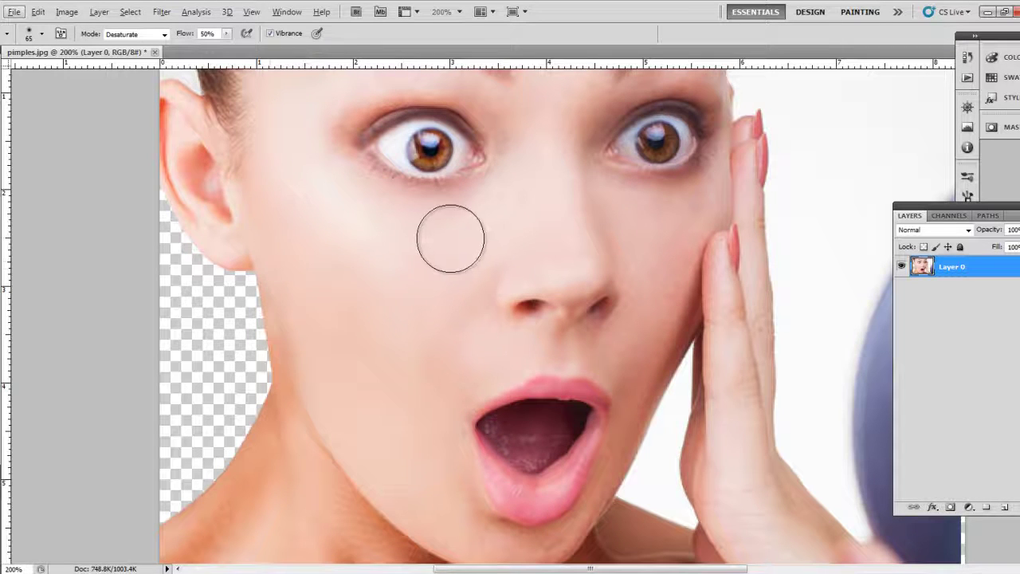
key("ctrl+w")
left_click(511, 228)
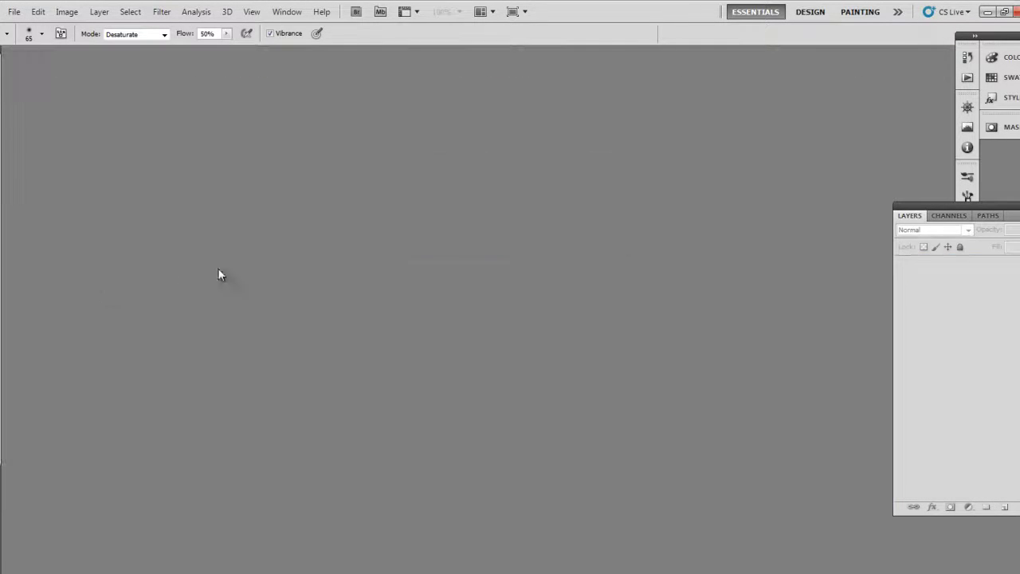
Open the jackie photo of the man with the Canon camera and select the Pen tool.
key("ctrl+o")
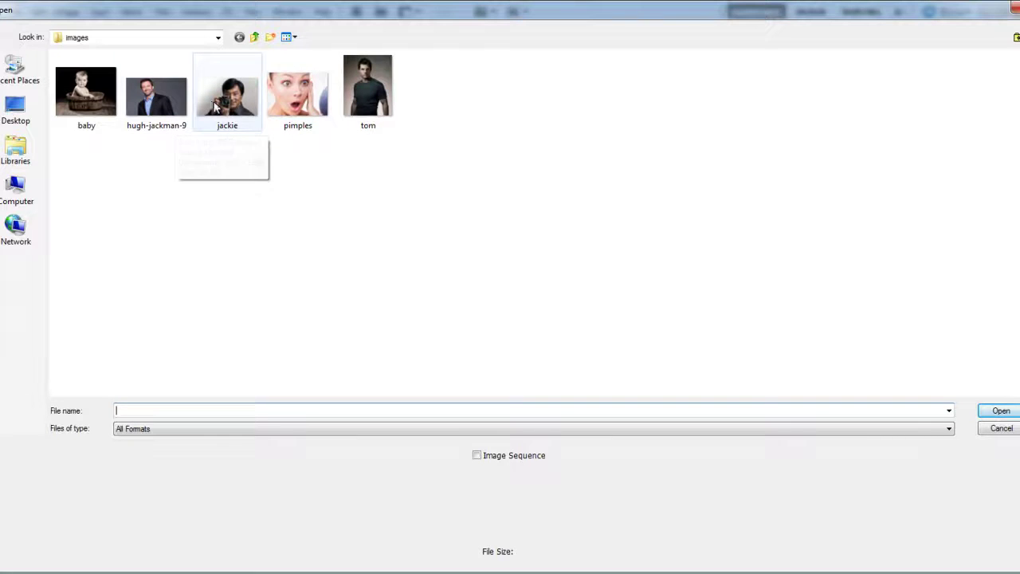
double_click(248, 104)
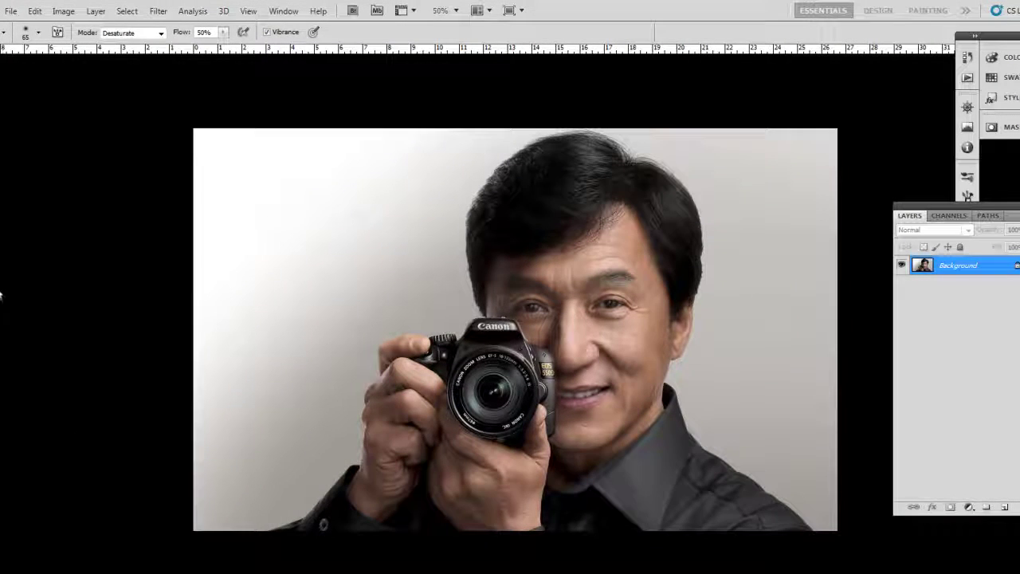
left_click(2, 294)
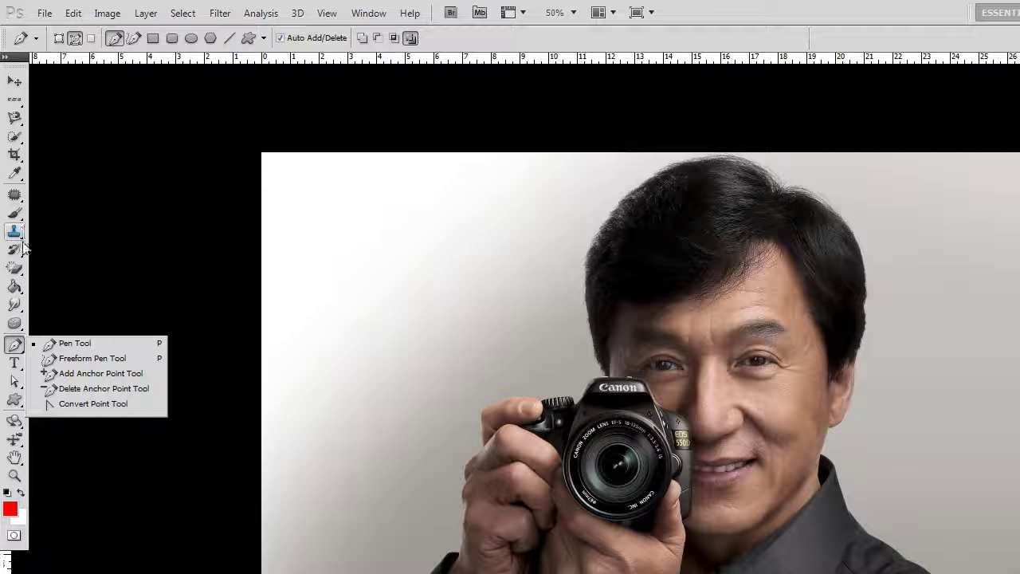
Reselect the Pen tool, toggle full-screen mode on and off, and zoom in on the shirt edge.
left_click(18, 118)
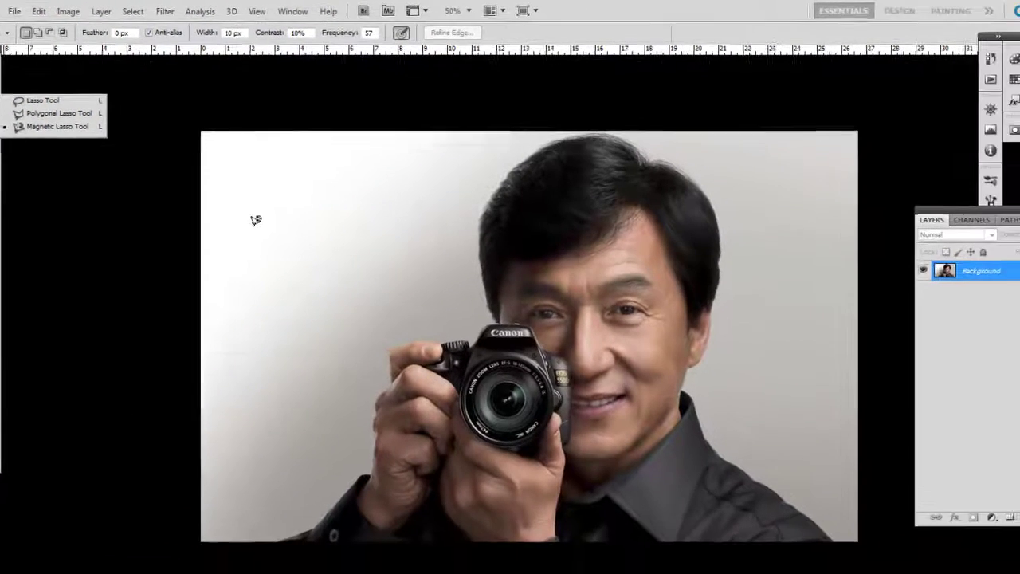
key("p")
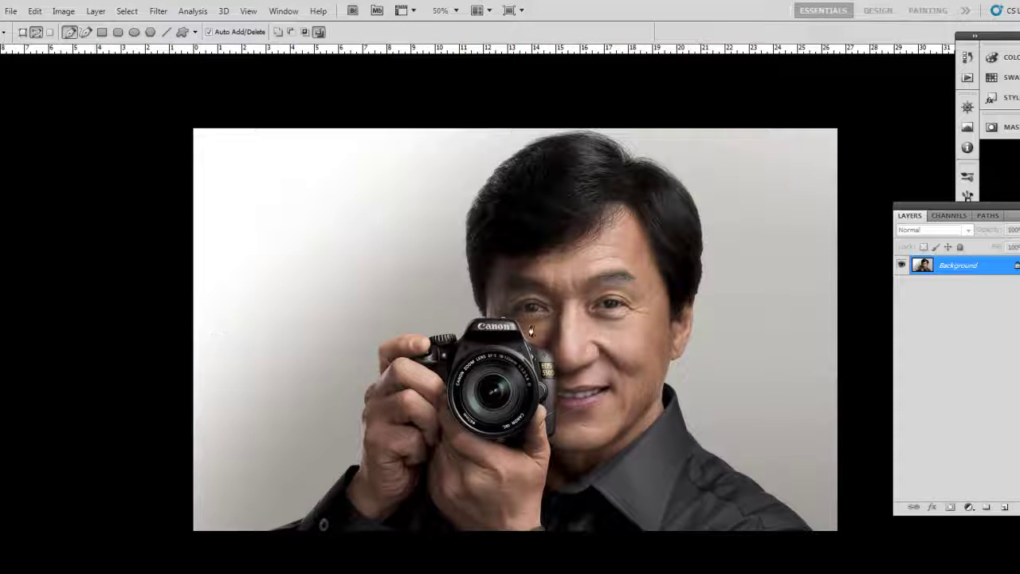
key("f")
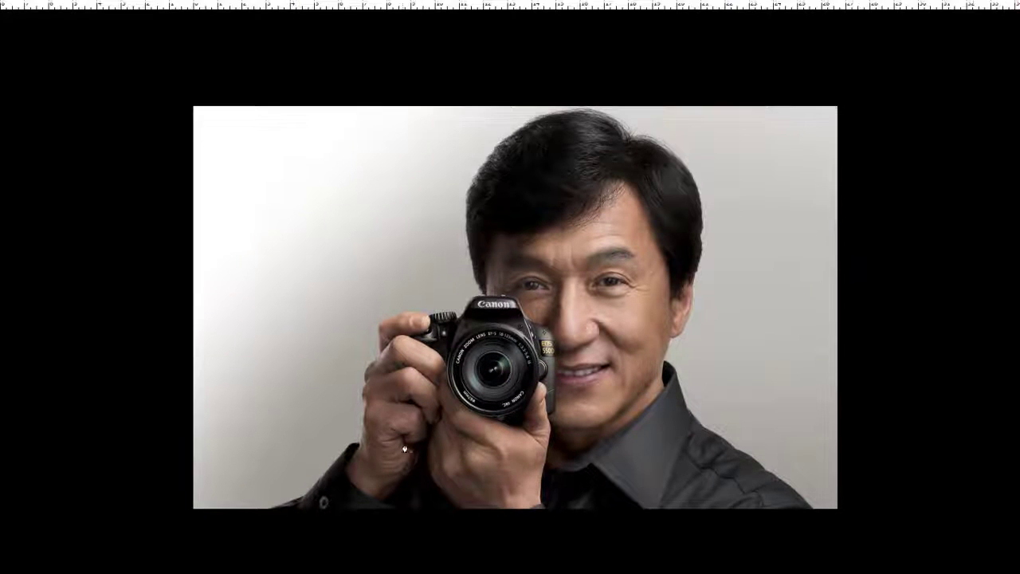
scroll(376, 407, "up", 2)
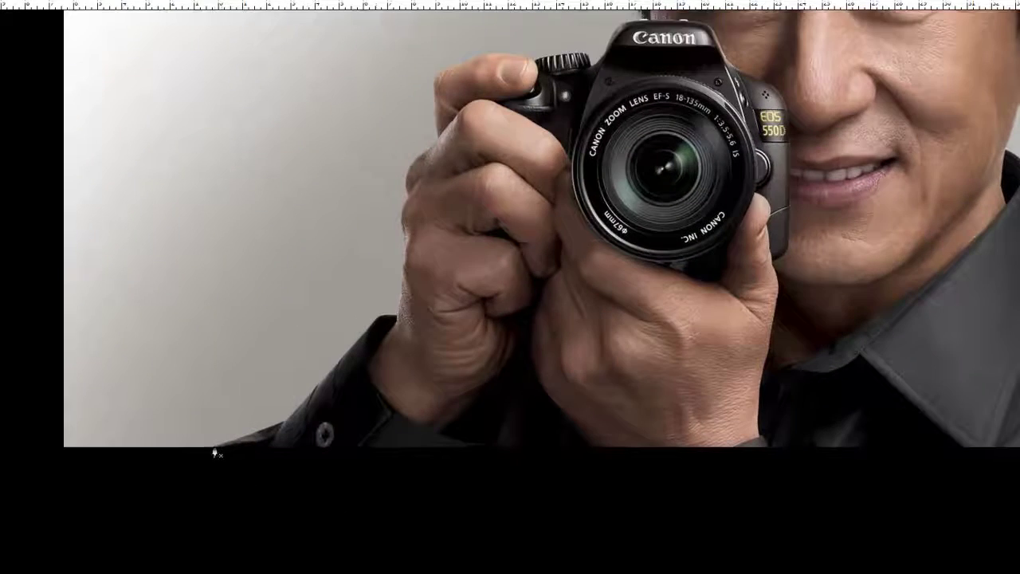
key("f")
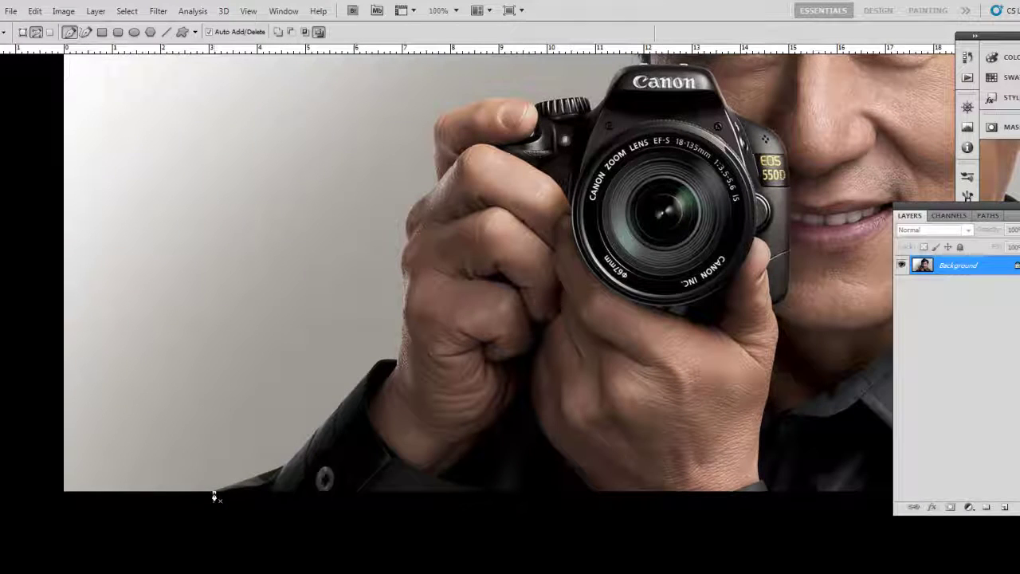
scroll(297, 476, "up", 1)
Start the pen path along the shirt's lower edge and up the side of the fist.
left_click(273, 456)
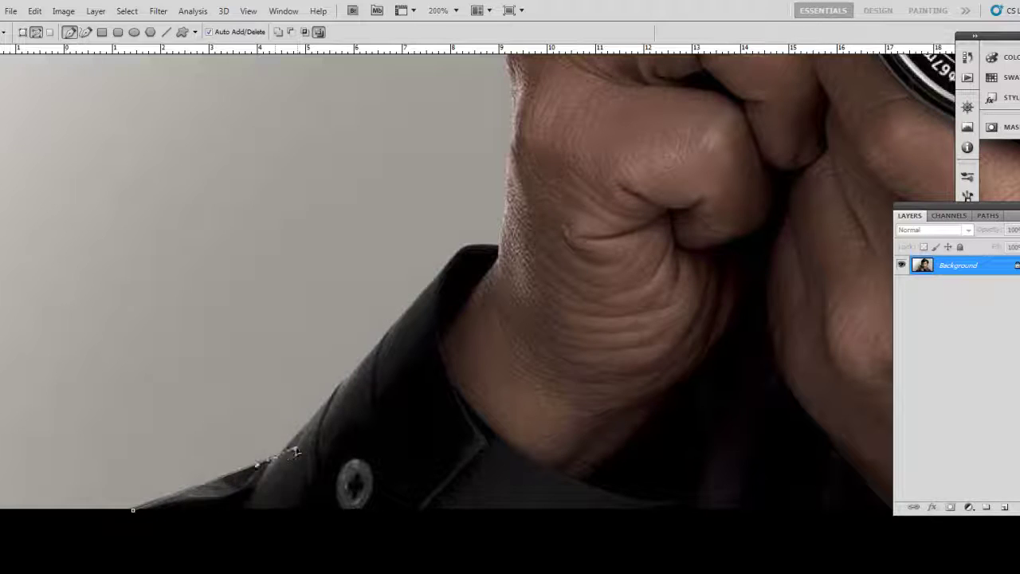
left_click_drag(274, 456, 361, 369)
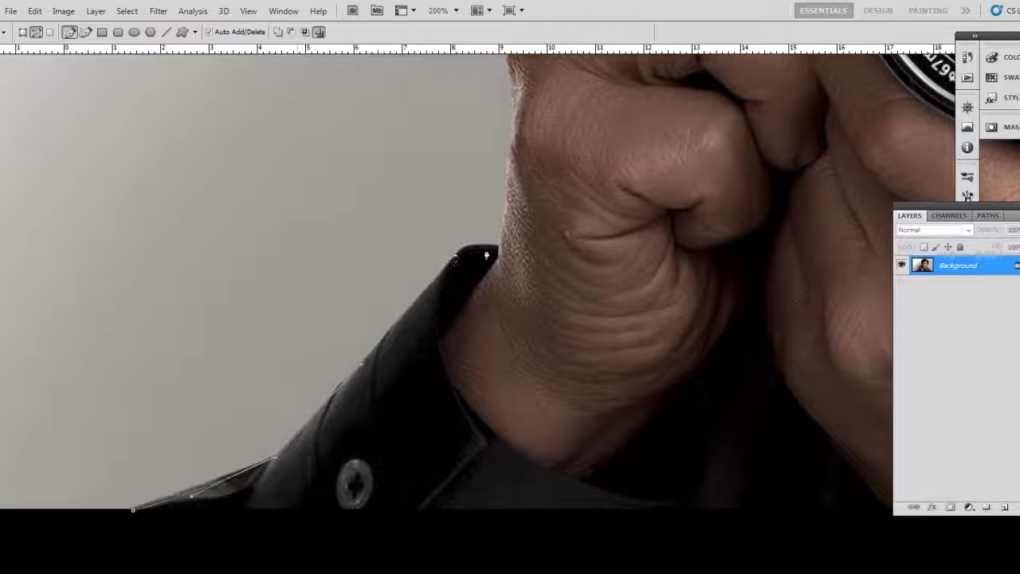
left_click_drag(500, 248, 543, 254)
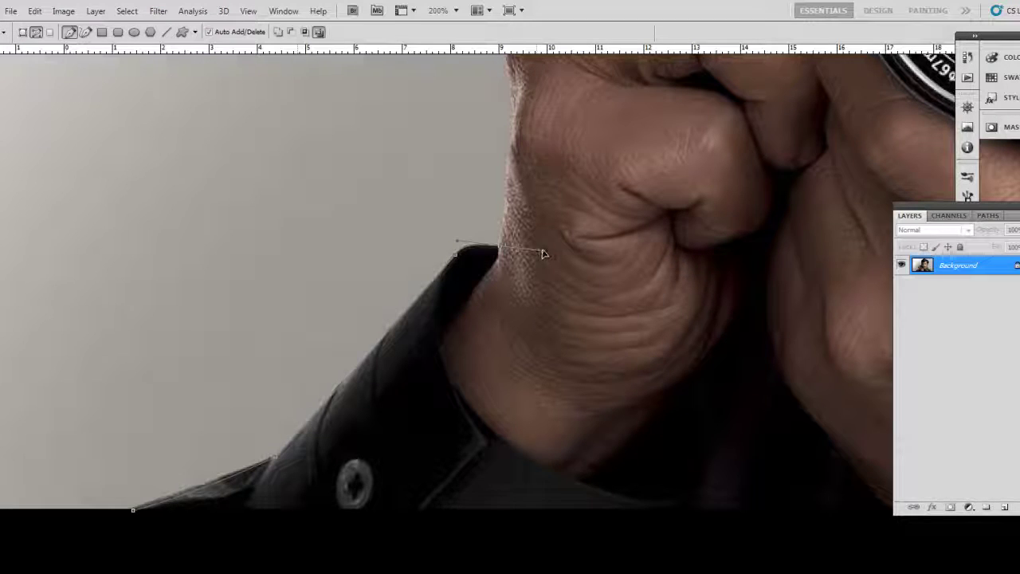
key("ctrl+plus")
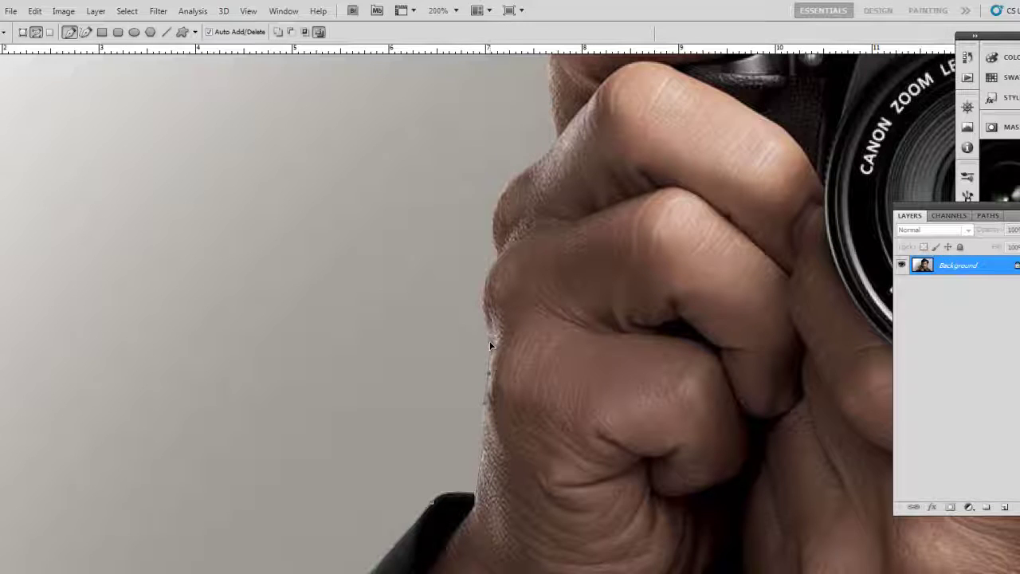
left_click(489, 380)
left_click(478, 307)
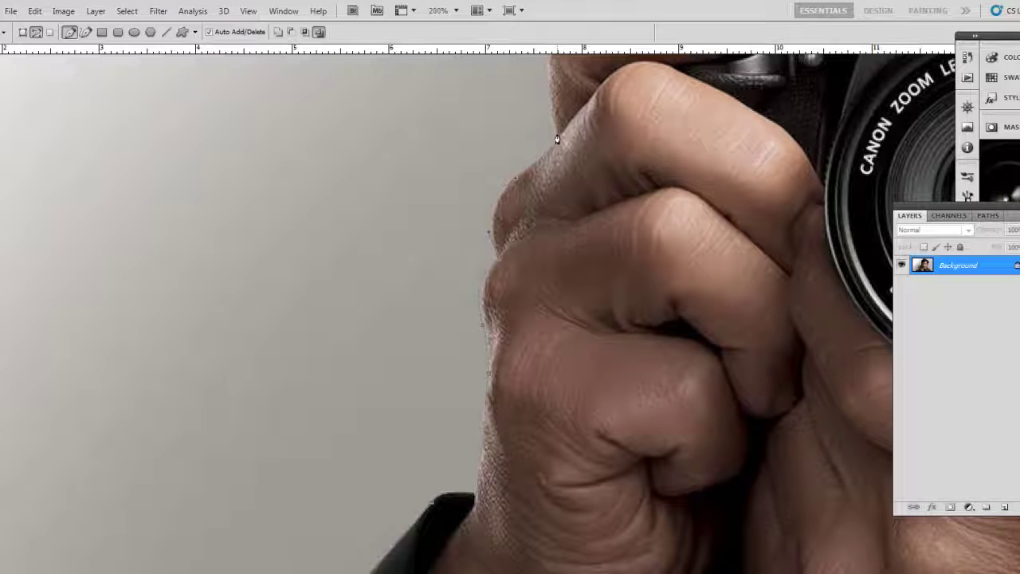
Extend the path along the finger to the camera top, then bring the whole photo into view.
key("ctrl+minus")
key("ctrl+minus")
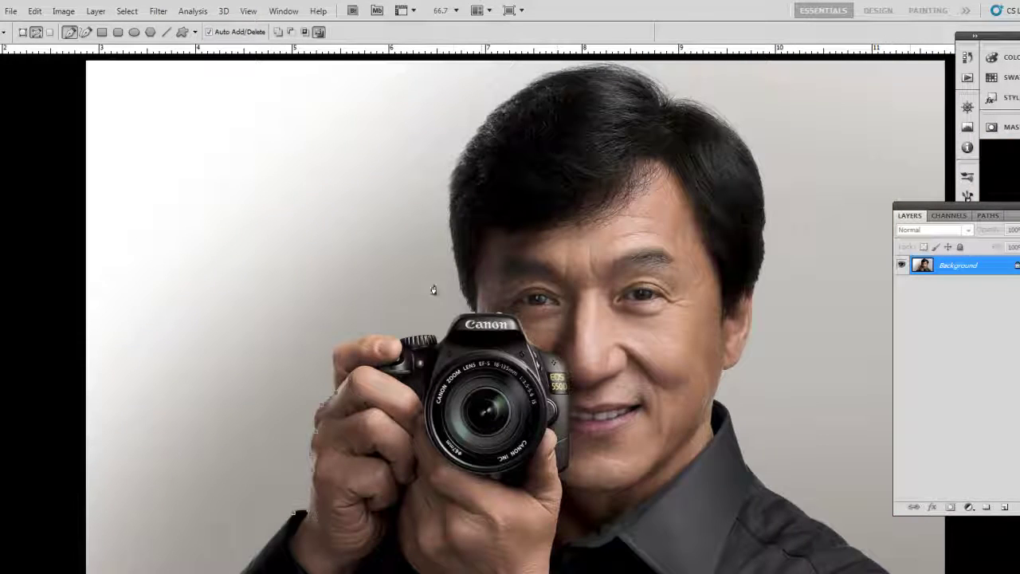
key("ctrl+plus")
left_click(366, 312)
left_click(411, 321)
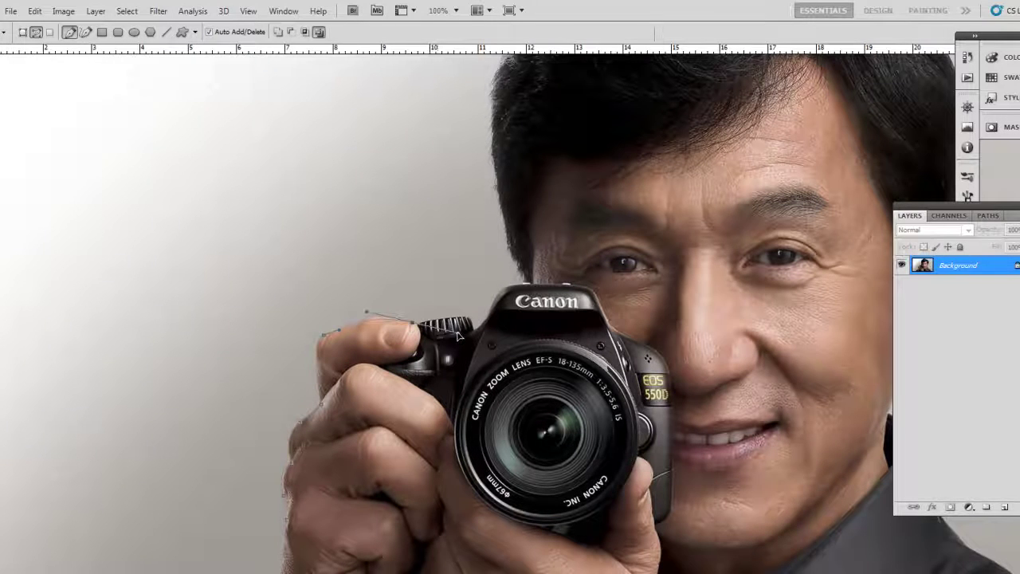
left_click_drag(514, 319, 540, 360)
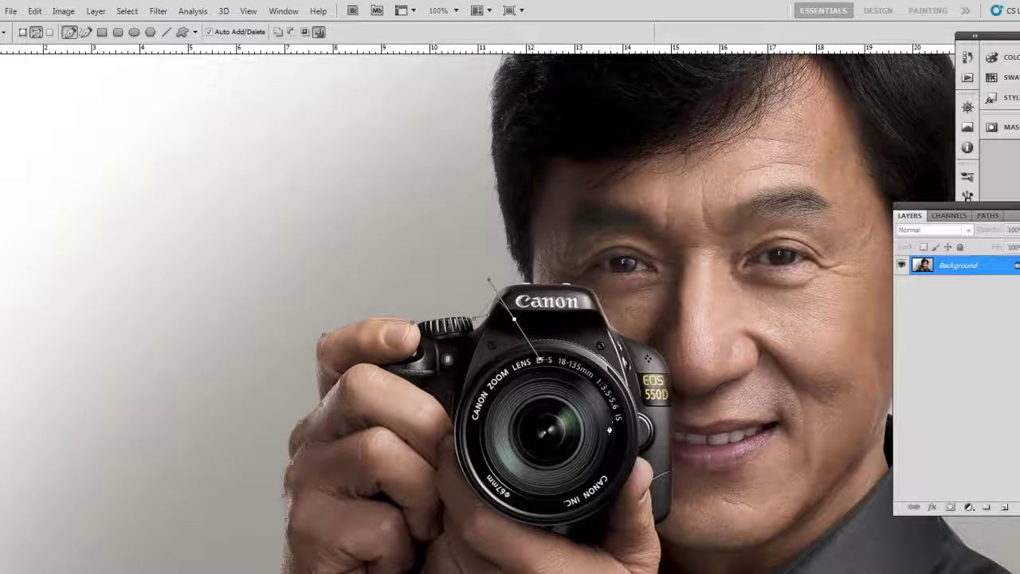
scroll(649, 371, "down", 5)
scroll(656, 454, "down", 10)
scroll(705, 275, "down", 5)
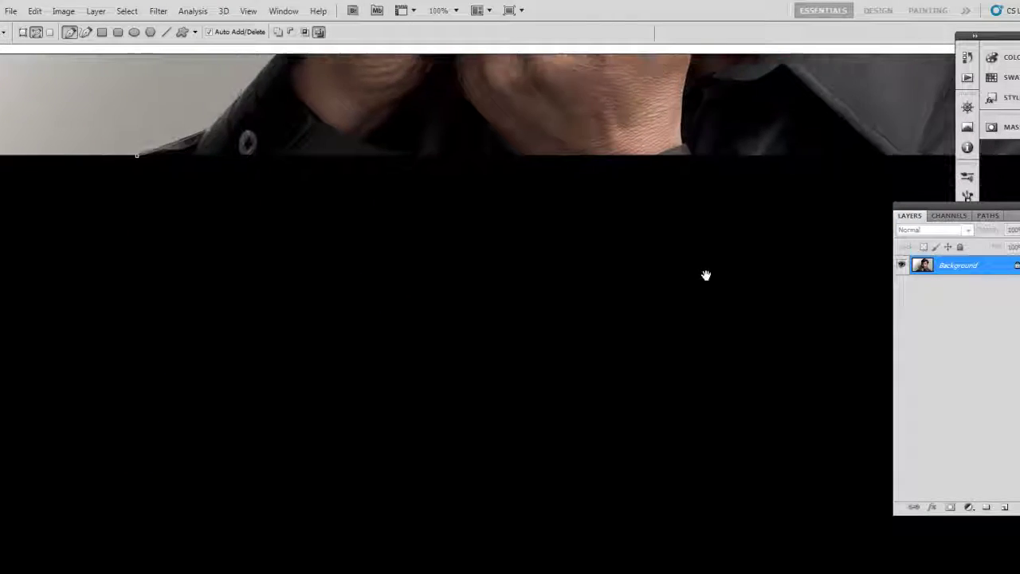
scroll(705, 275, "up", 1)
scroll(691, 259, "down", 2)
scroll(690, 259, "down", 1)
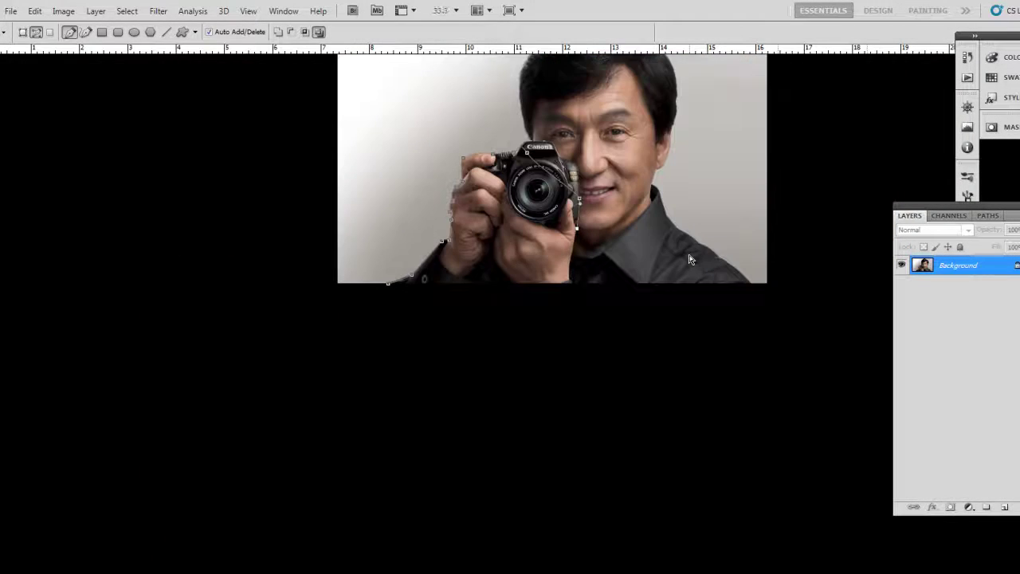
left_click_drag(615, 170, 597, 337)
Trace the path around the hair, head and shoulder, closing it at the start point.
left_click(502, 258)
left_click(512, 207)
left_click(559, 179)
left_click(644, 208)
left_click(648, 242)
left_click(648, 275)
left_click(643, 318)
left_click(662, 389)
left_click(720, 438)
left_click(362, 447)
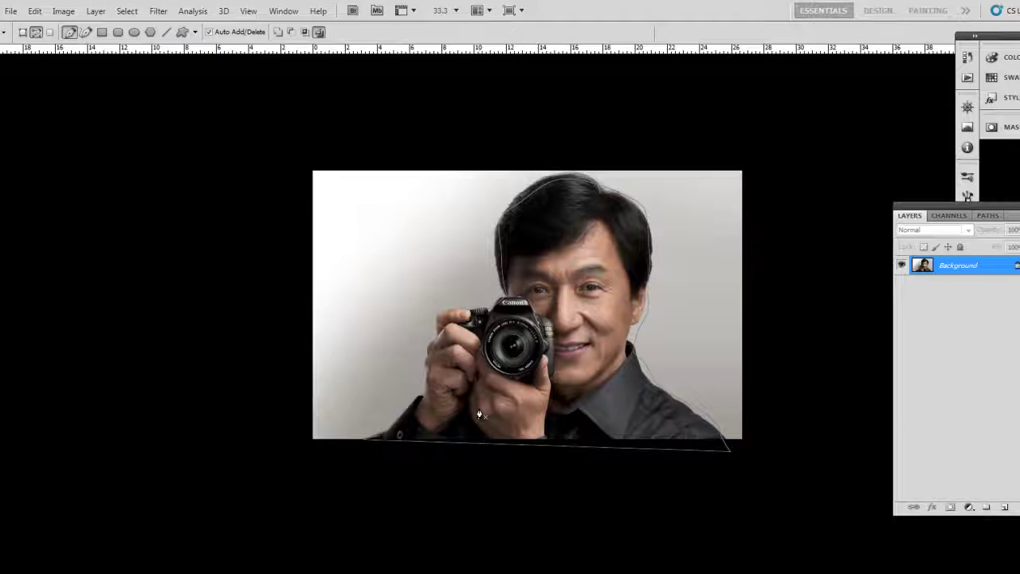
In the Paths panel, cancel saving the Work Path and load it as a selection.
left_click(989, 215)
double_click(946, 231)
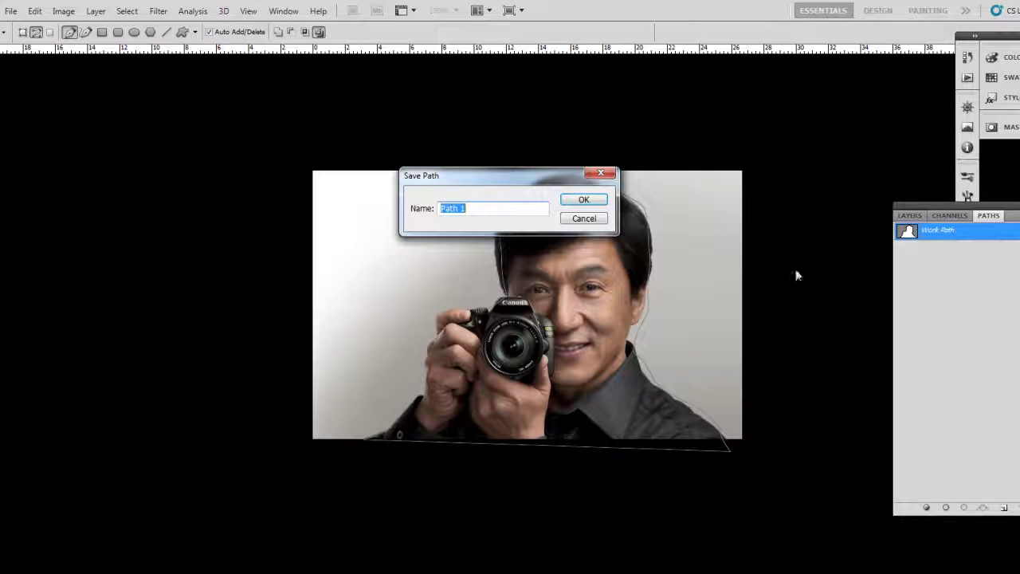
left_click(583, 216)
left_click(973, 266)
left_click(676, 282)
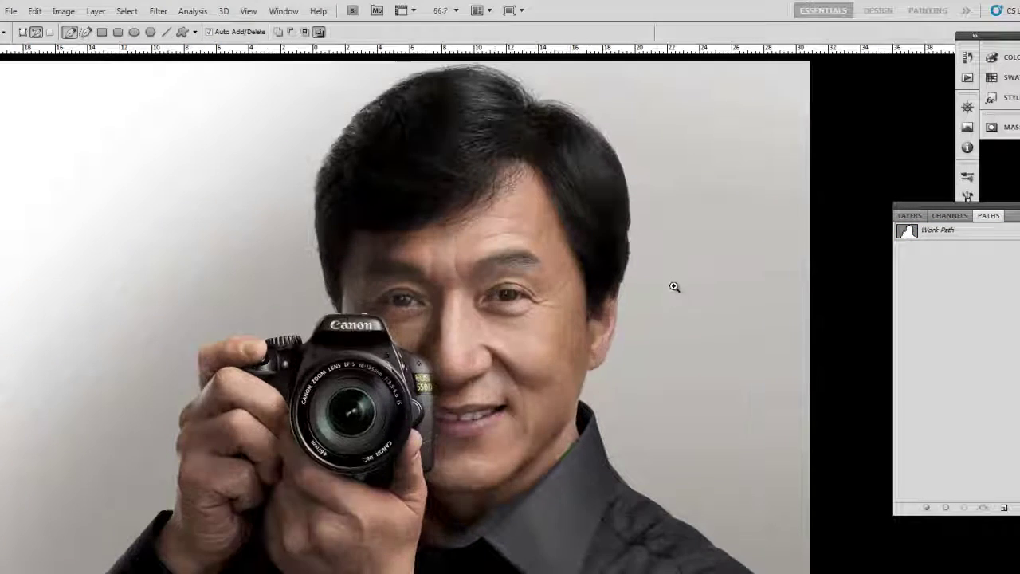
left_click(937, 238, "ctrl")
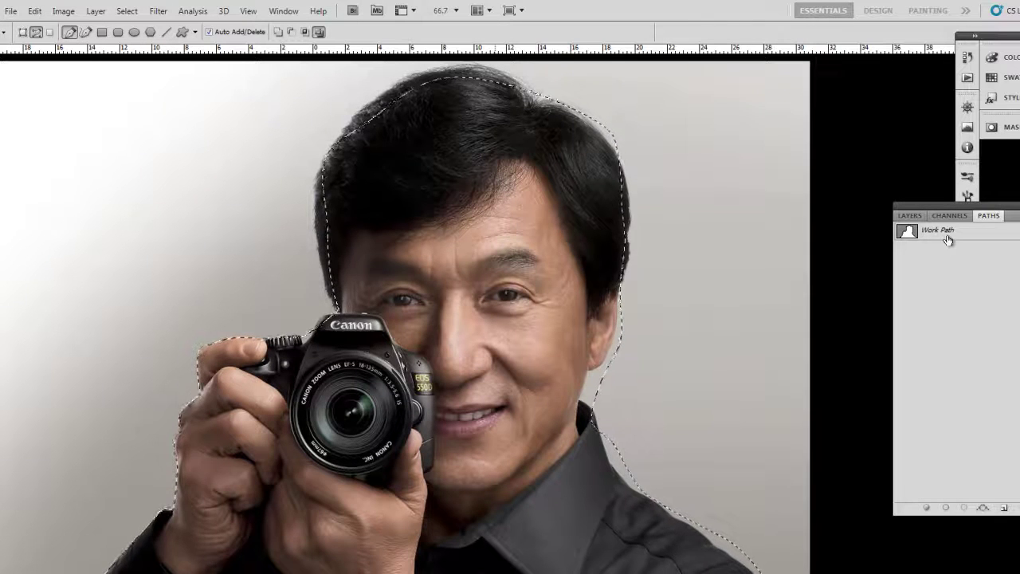
left_click(947, 237)
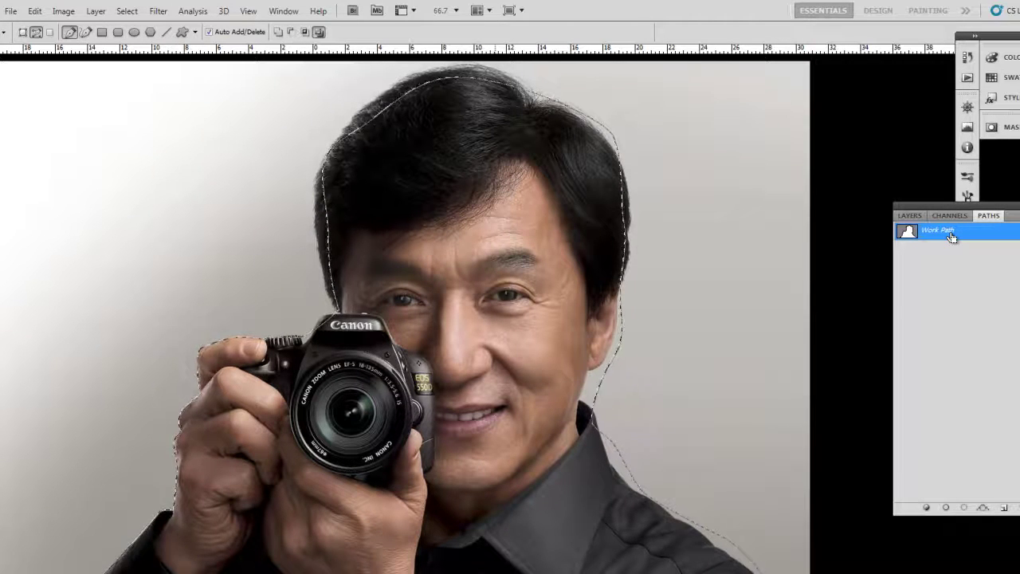
left_click(948, 263)
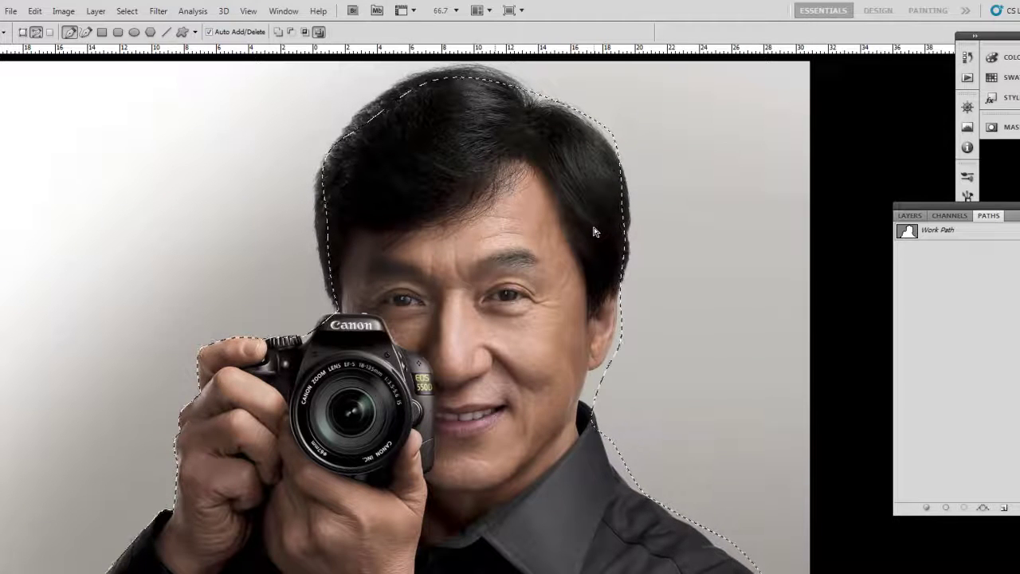
key("ctrl+minus")
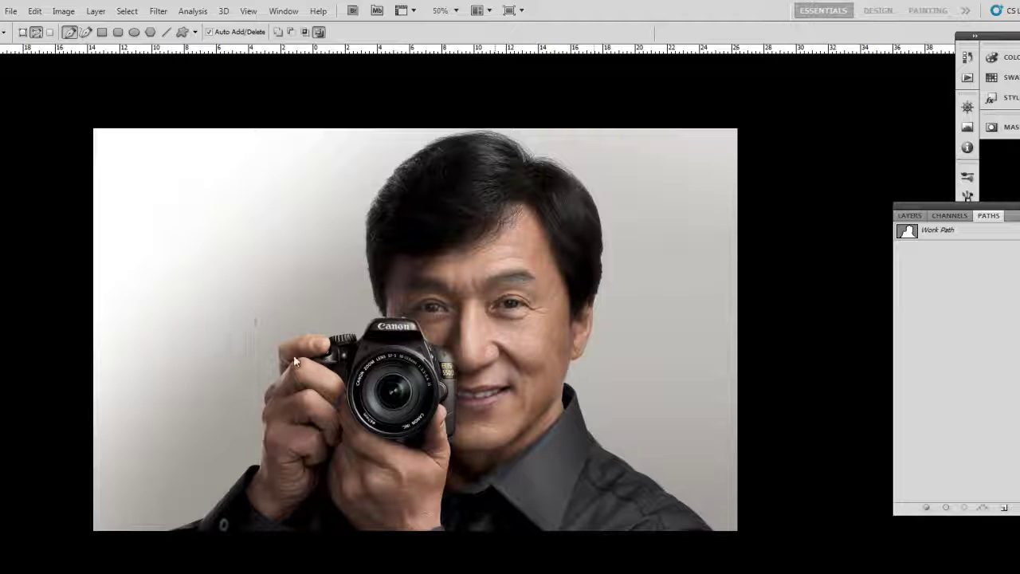
Close jackie.jpg without saving its changes.
key("t")
key("ctrl+w")
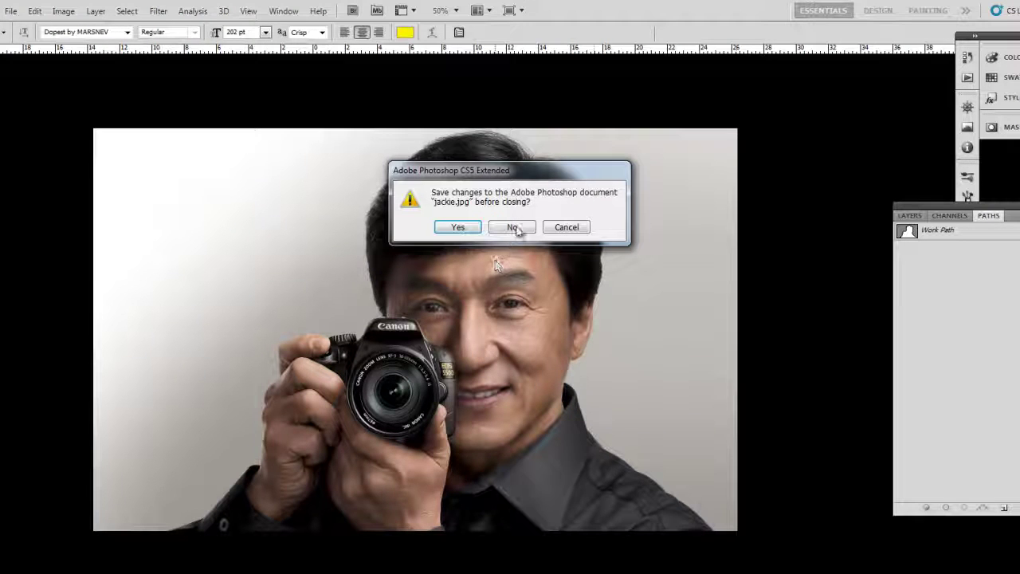
left_click(519, 227)
Cancel an Open dialog and start a new document from the File menu.
key("ctrl+o")
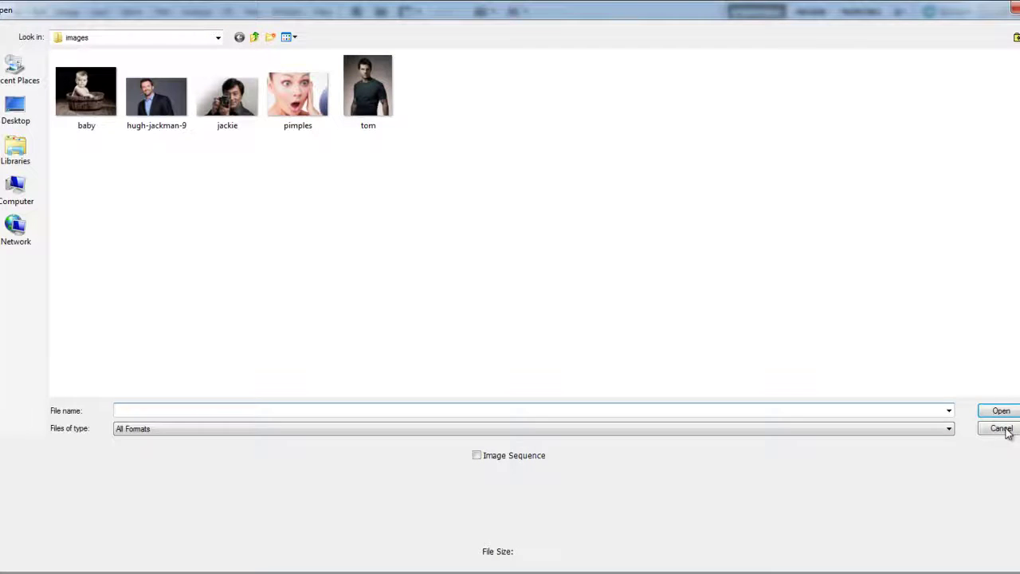
key("Escape")
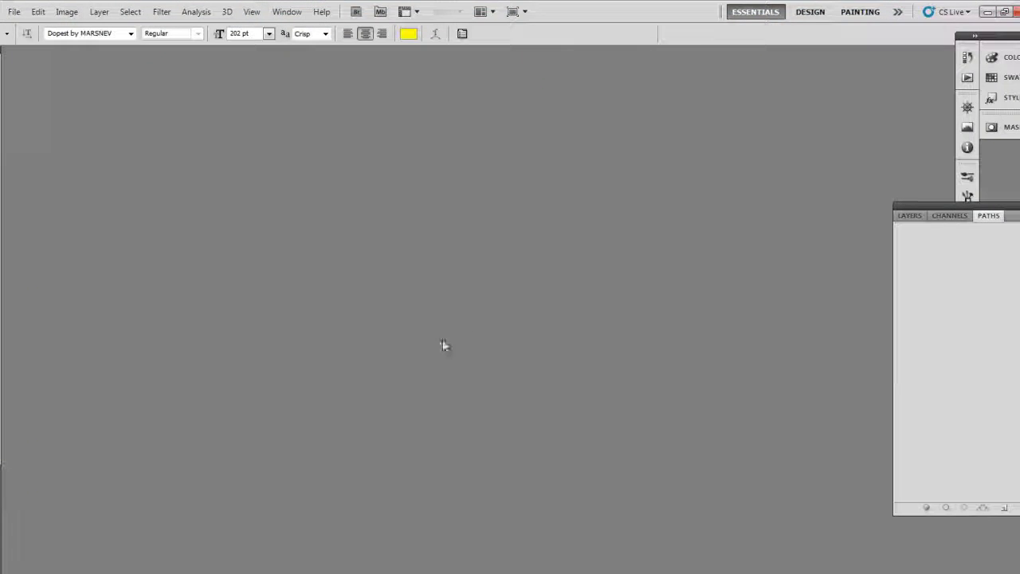
left_click(14, 12)
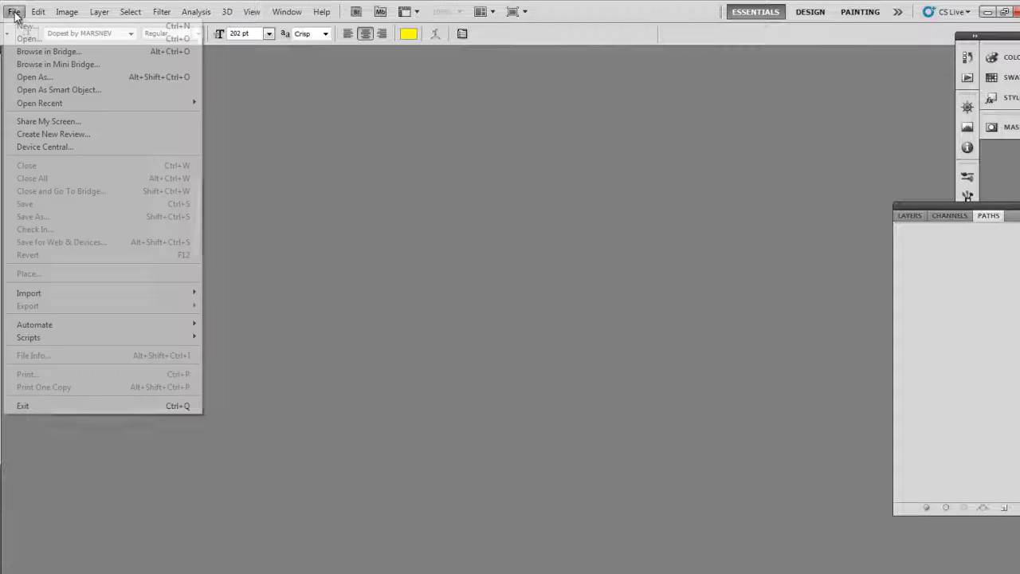
left_click(31, 22)
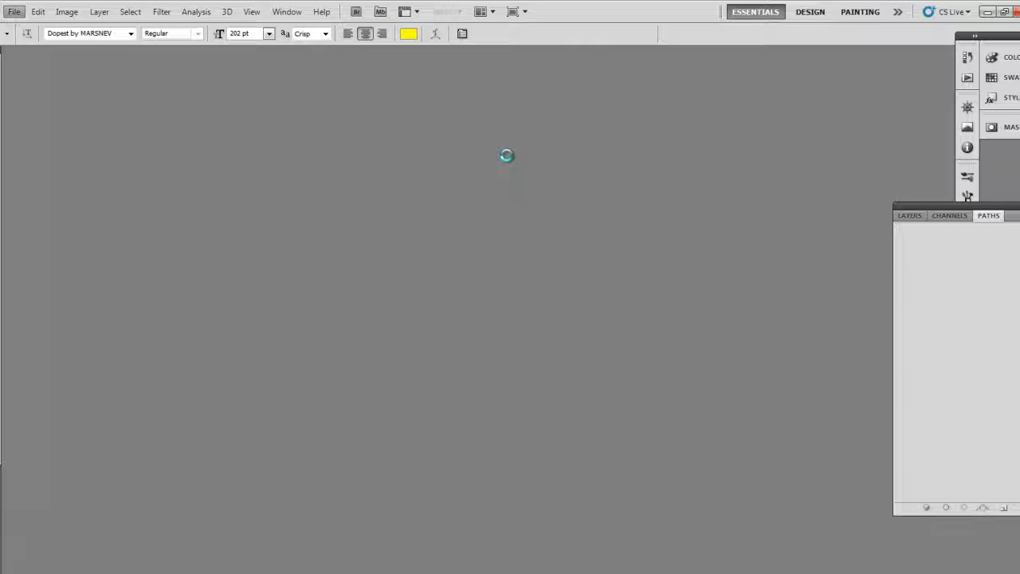
Create the blank Untitled-1 document, keep yellow as text colour, and switch to the Move tool.
left_click(656, 155)
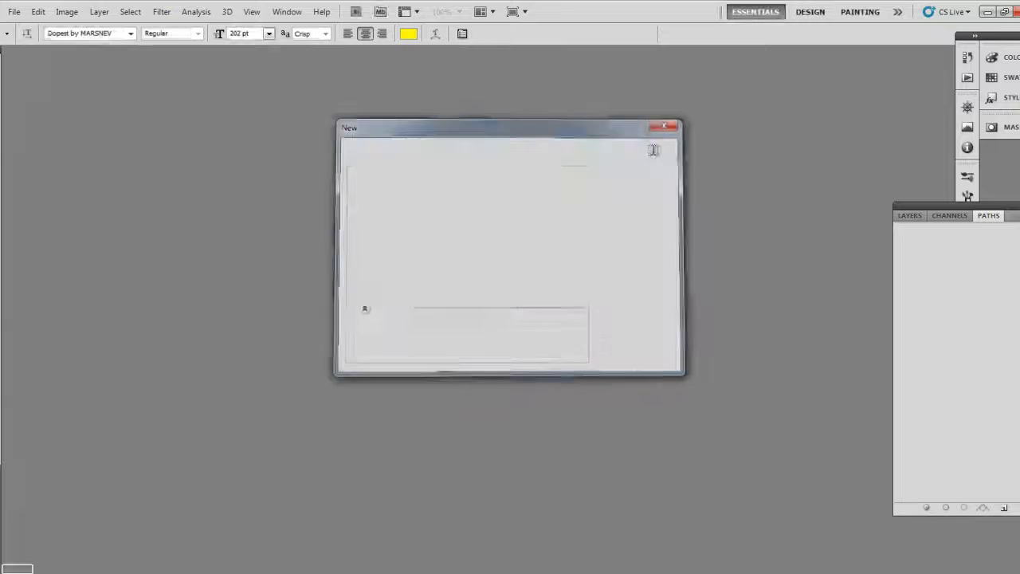
left_click(408, 36)
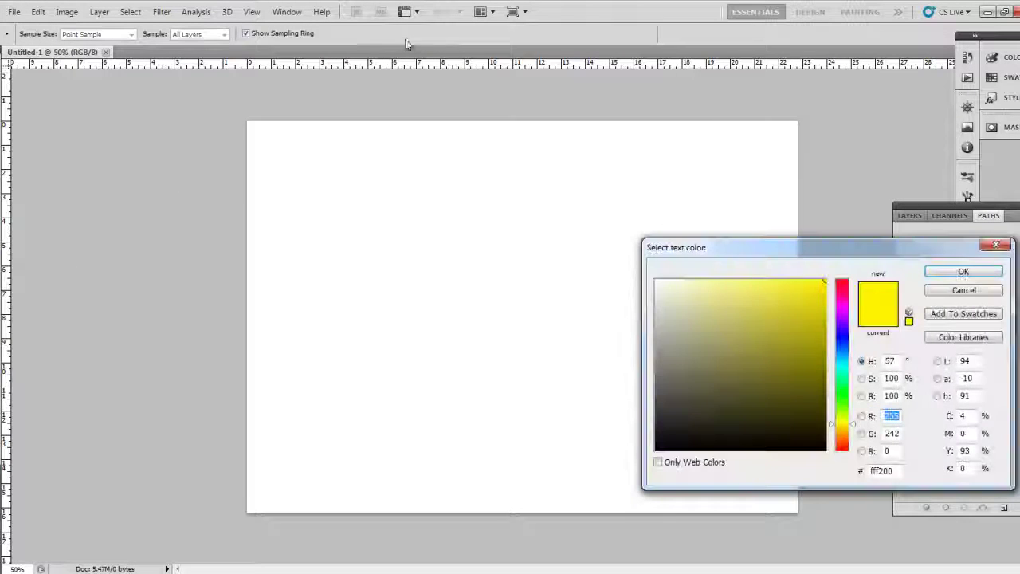
left_click(966, 291)
right_click(8, 307)
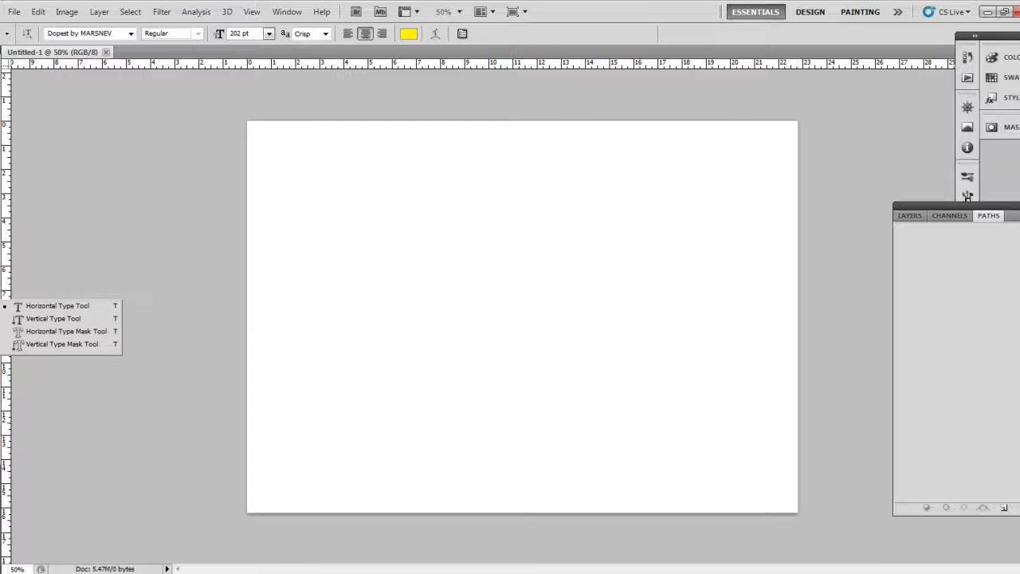
left_click(16, 86)
key("Escape")
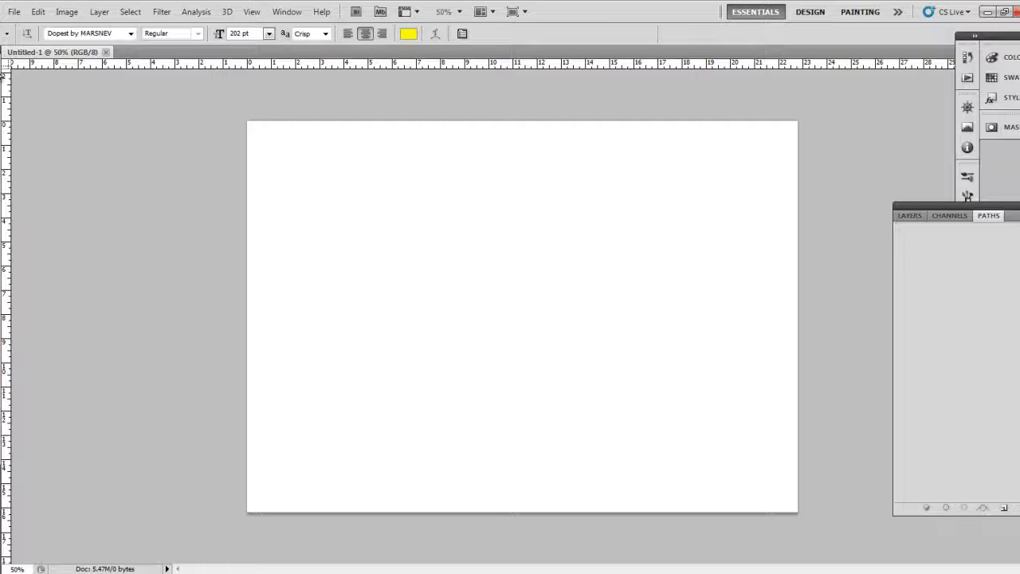
key("v")
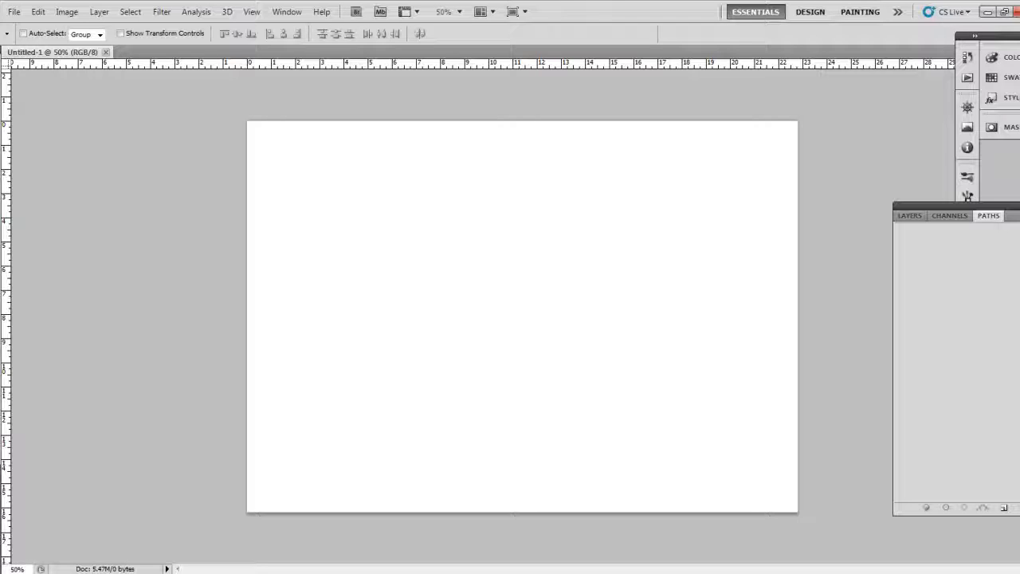
Browse the Marquee, Lasso, Crop and Healing tool flyouts.
left_click(1, 87)
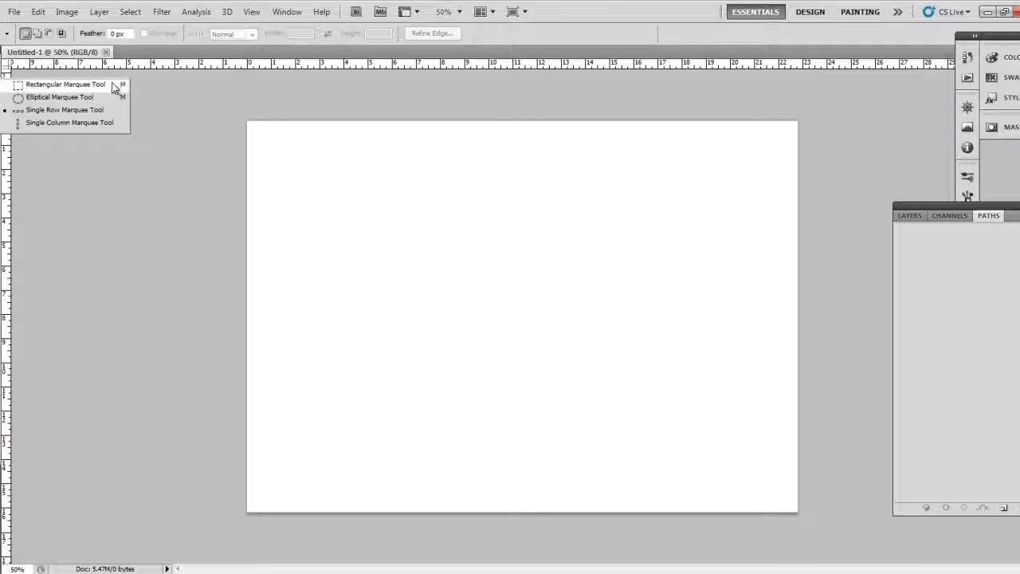
left_click(78, 101)
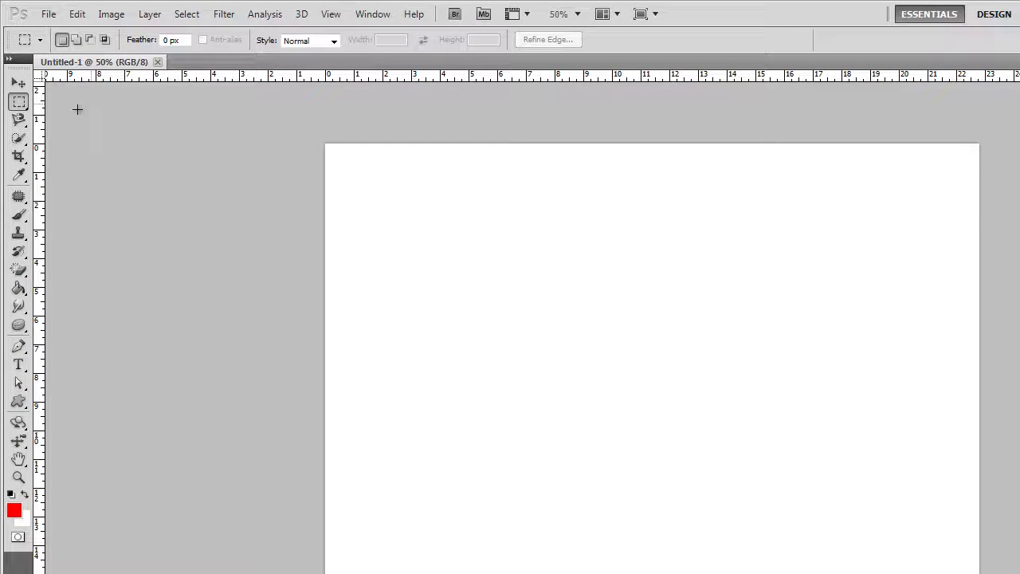
left_click(26, 124)
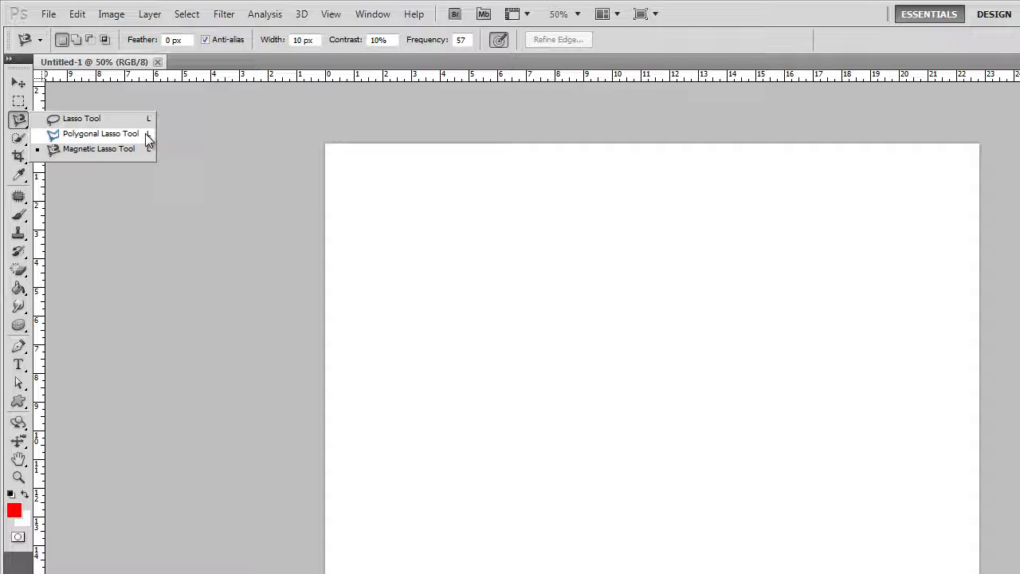
left_click(20, 156)
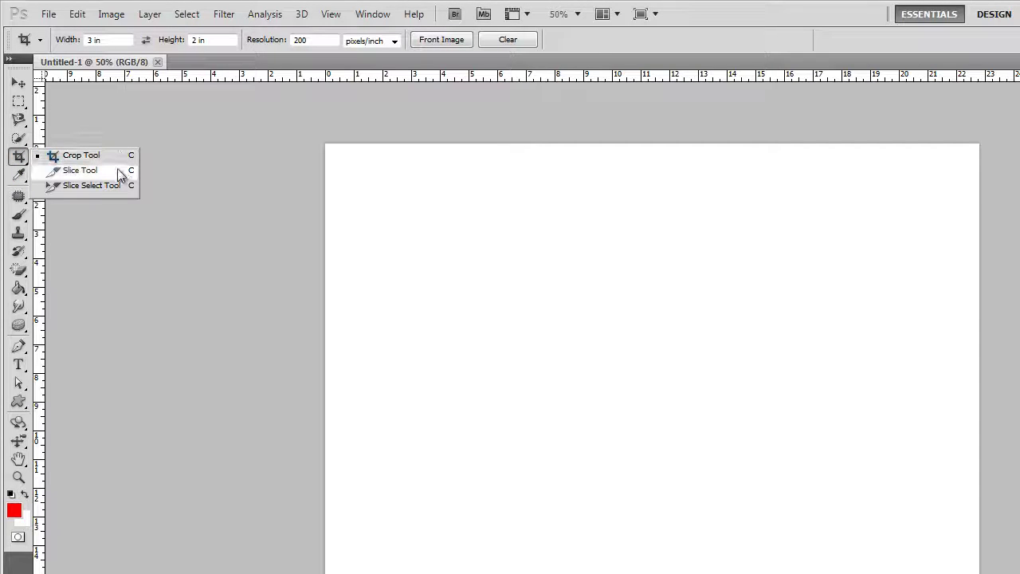
left_click(19, 196)
Check the History Brush and Stamp flyouts, view the Pattern Stamp patterns, then select Horizontal Type.
left_click(19, 251)
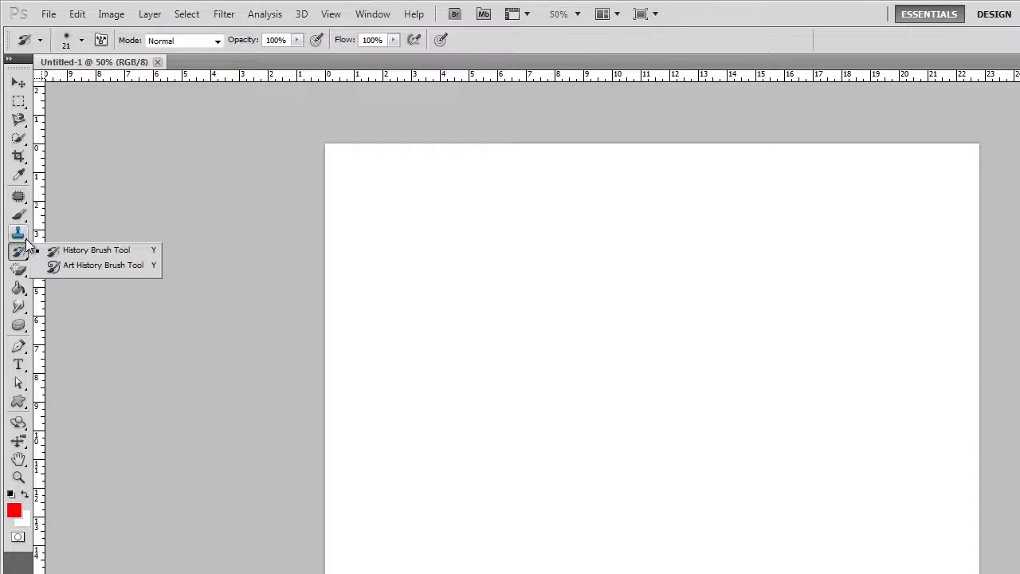
left_click(19, 232)
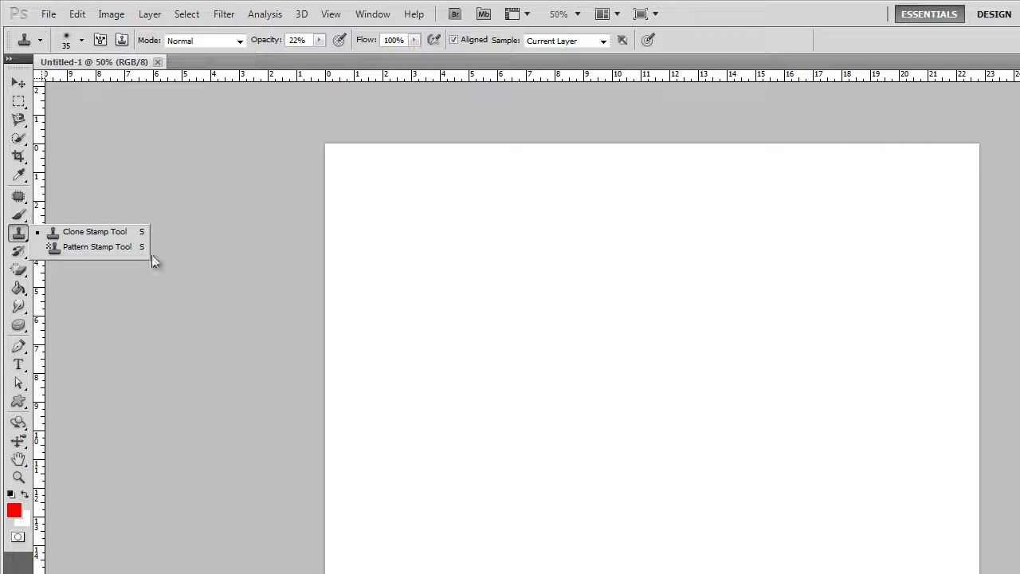
left_click(97, 246)
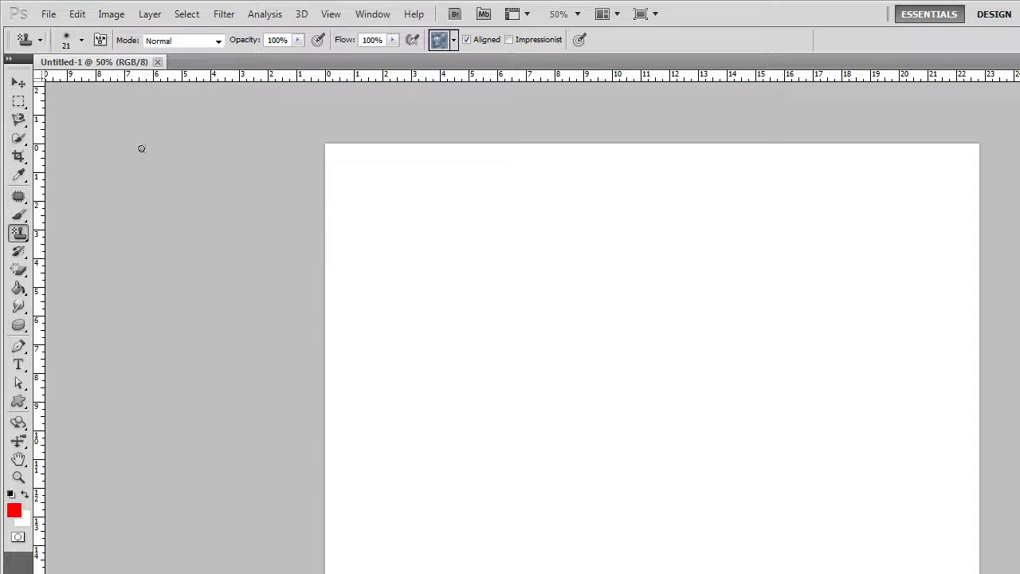
left_click(454, 40)
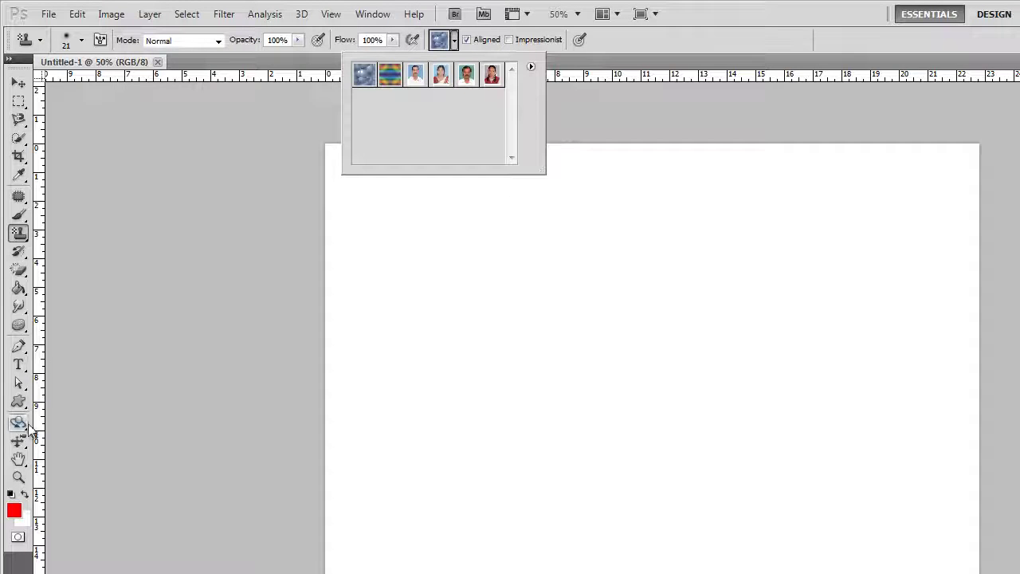
left_click(20, 363)
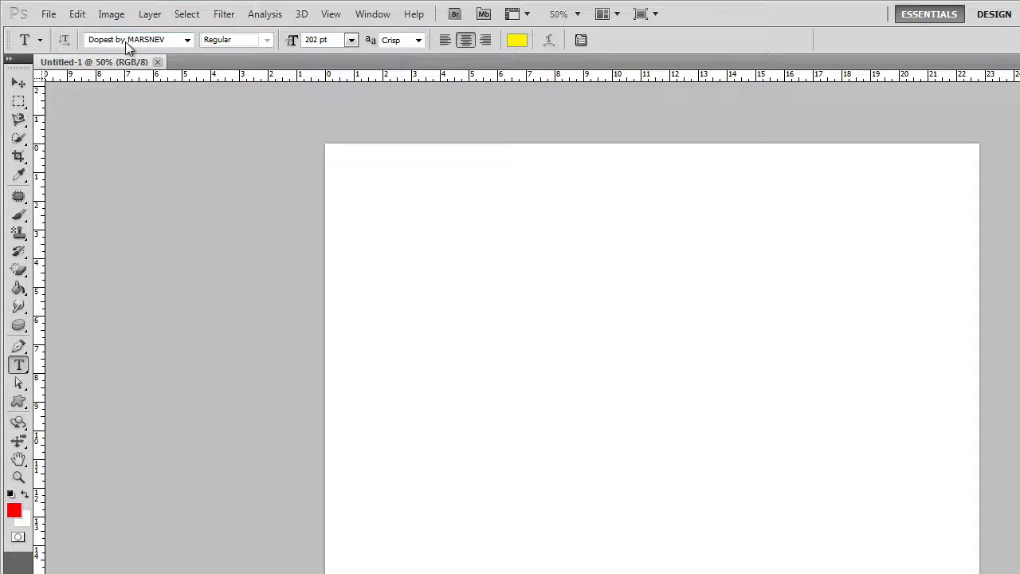
Look through the font name, size and anti-aliasing options for the Type tool, leaving them unchanged.
left_click(89, 38)
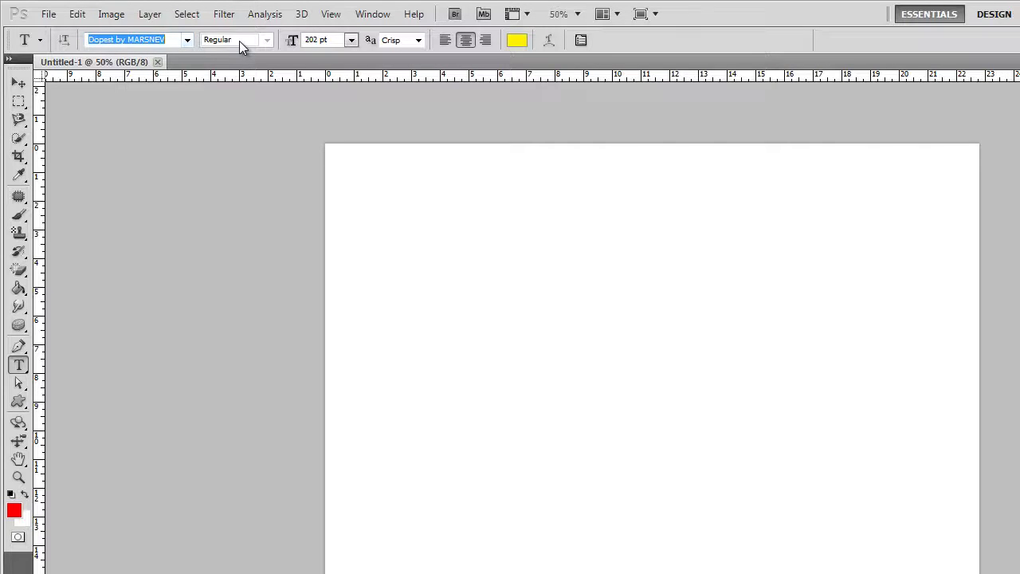
left_click(351, 41)
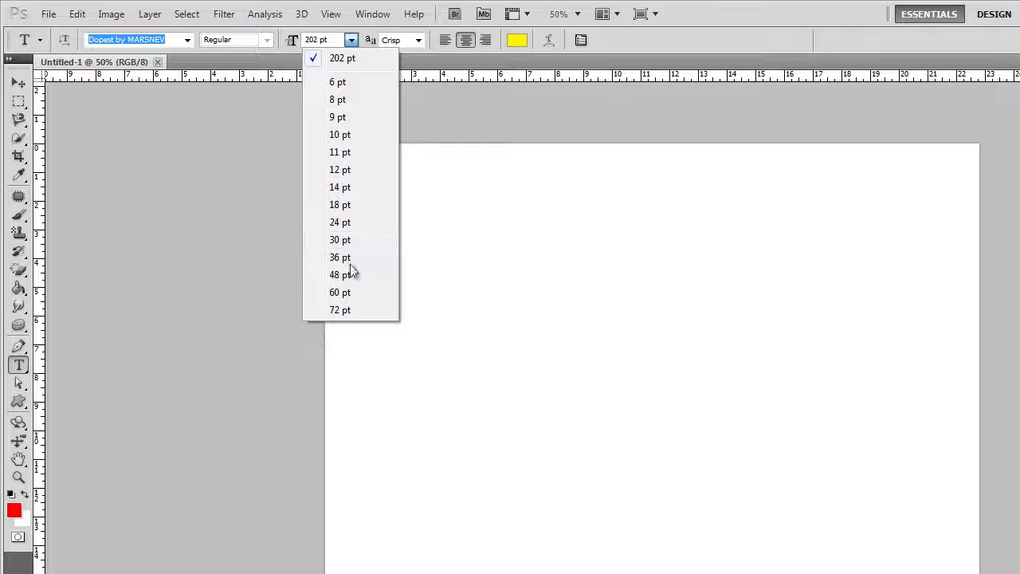
left_click(419, 44)
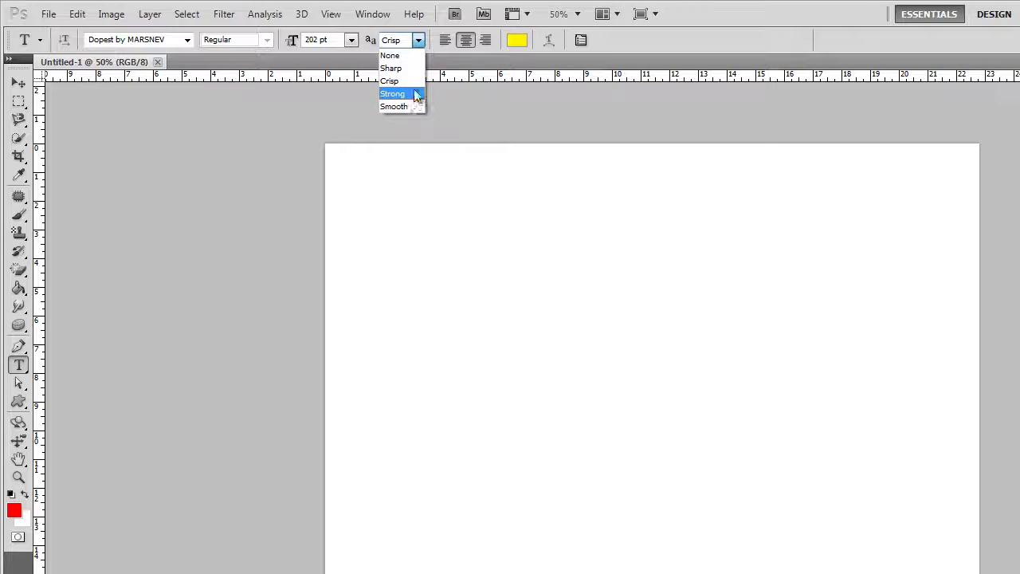
left_click(444, 46)
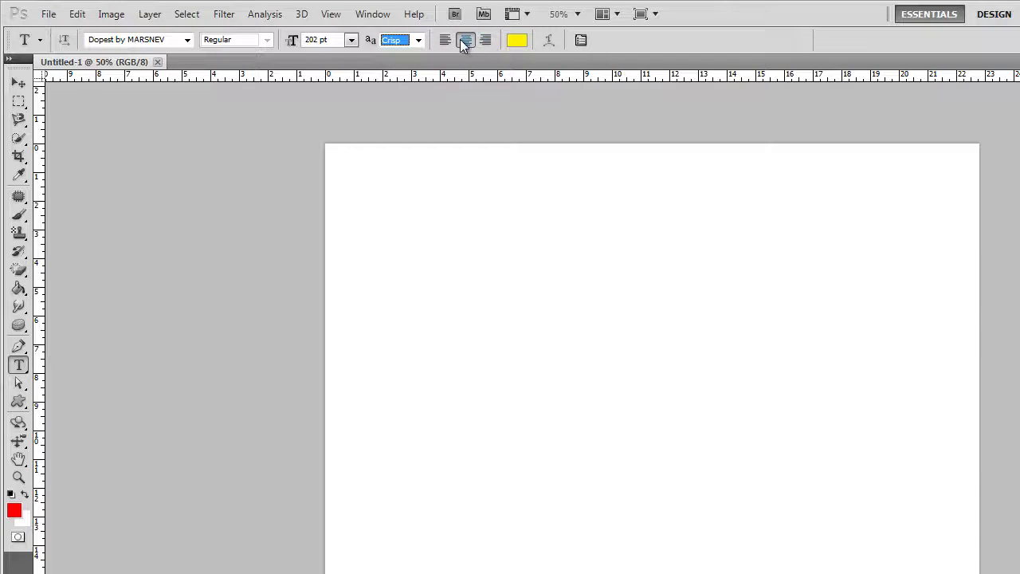
Set the text colour to black and start a new text entry on the blank canvas.
left_click(517, 40)
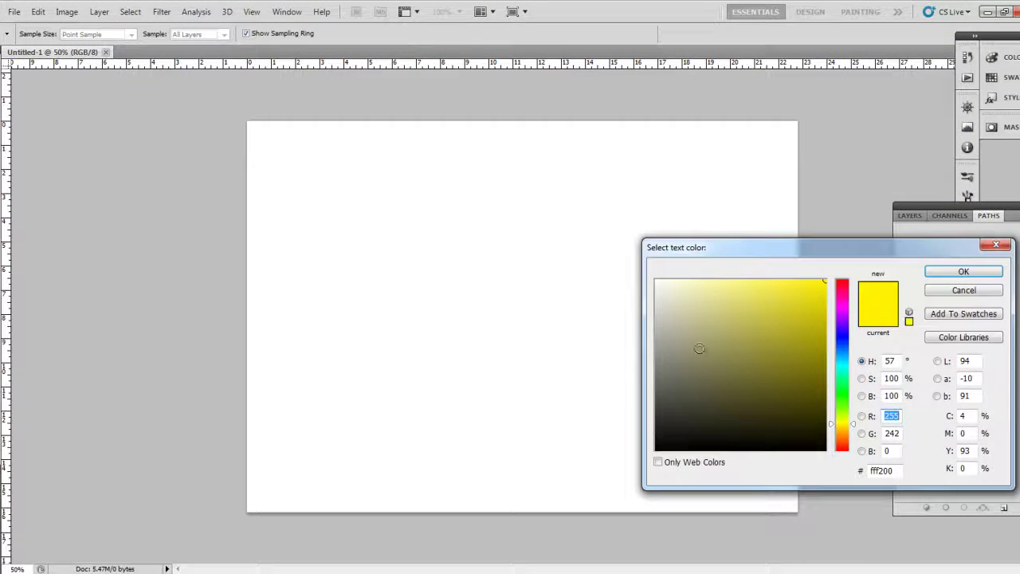
left_click(742, 450)
left_click(950, 273)
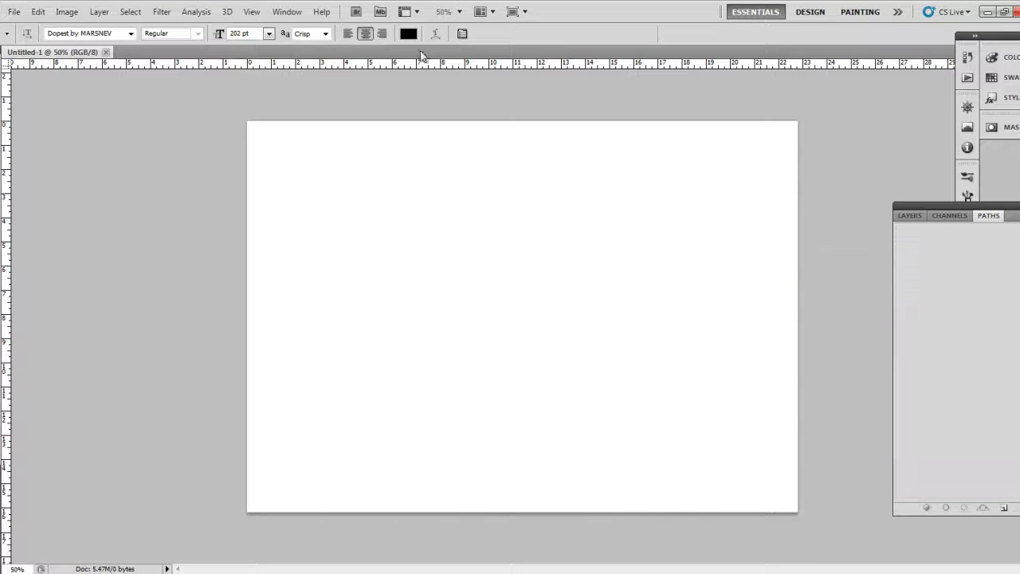
left_click(409, 34)
left_click(957, 275)
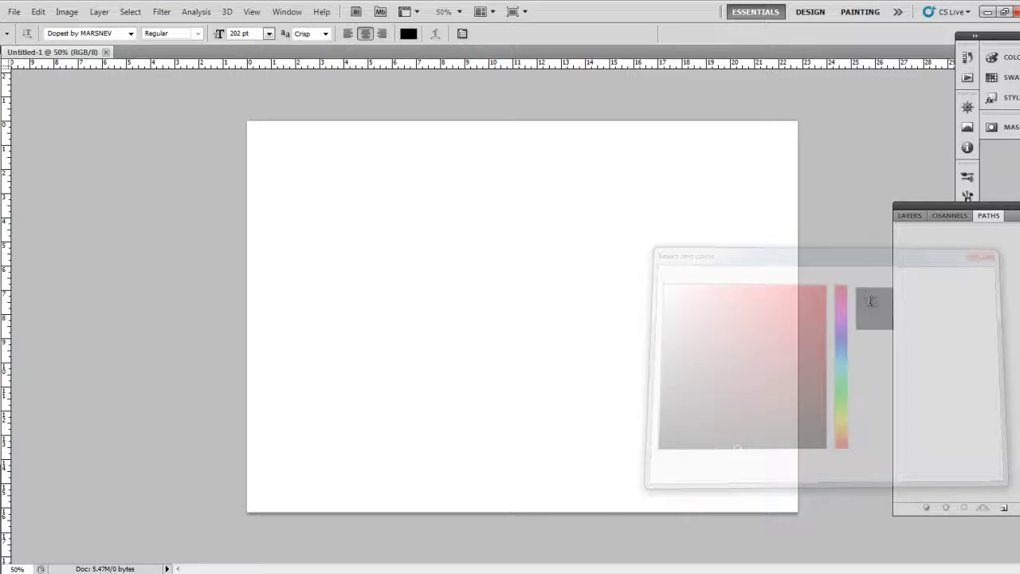
left_click(373, 230)
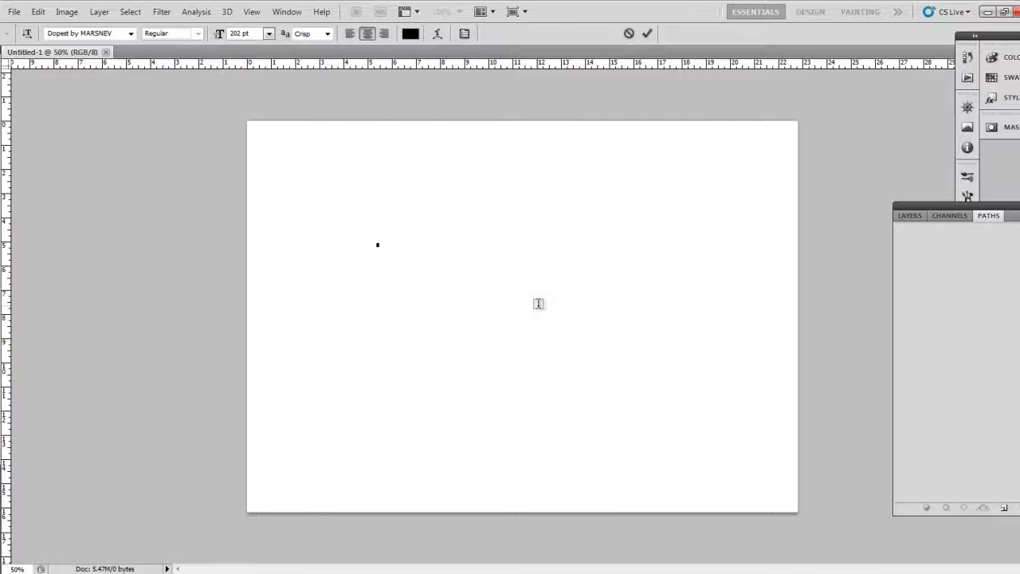
Type 'HI FRIENDS', move it toward the centre, select it and step through fonts.
type("HI FRIE")
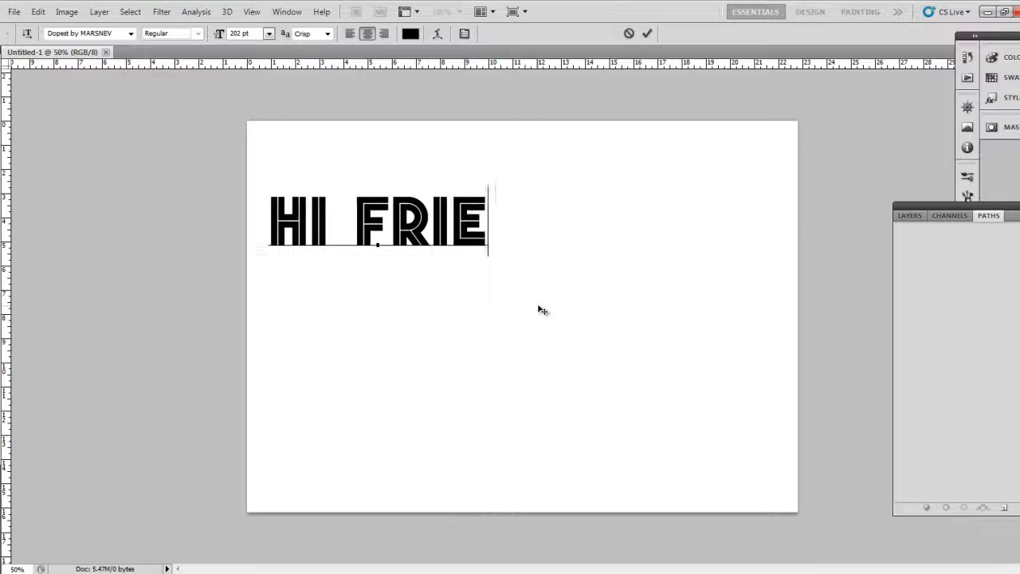
type("N DS")
left_click_drag(415, 383, 530, 391)
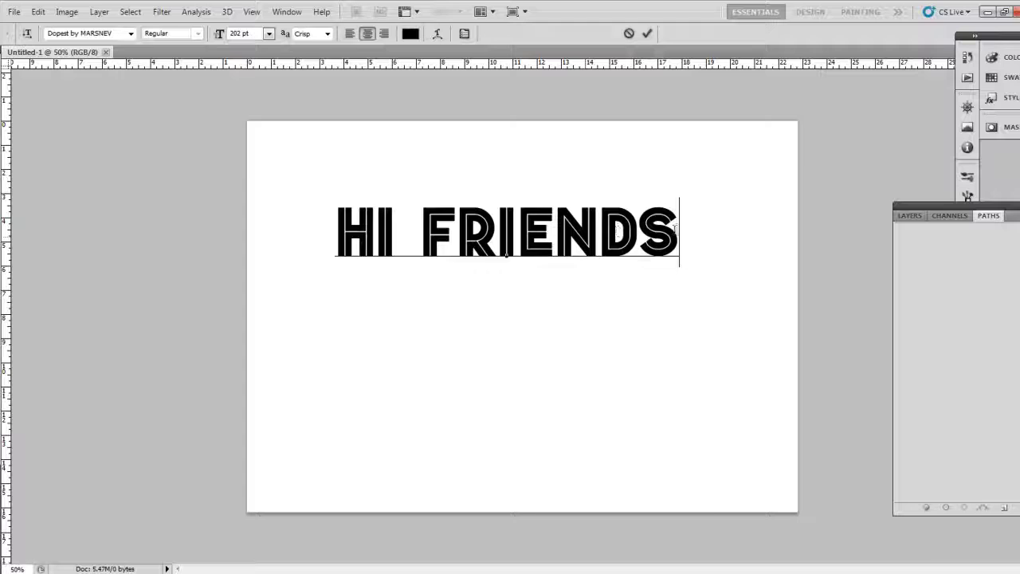
left_click_drag(676, 229, 305, 227)
left_click(96, 33)
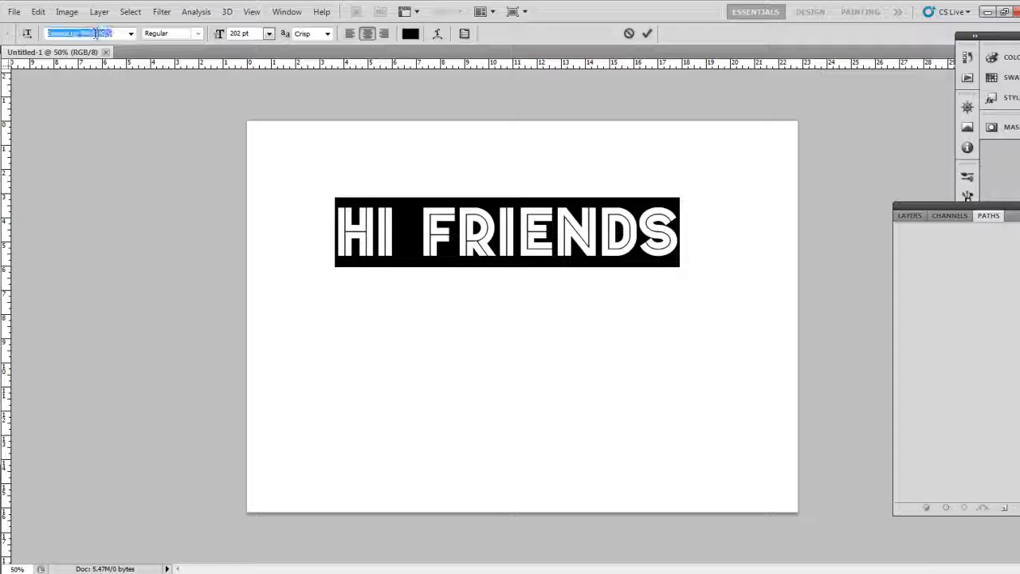
key("Down")
key("Down")
key("Down")
key("Down")
key("Down")
key("Down")
key("Down")
key("Down")
key("Down")
key("Down")
key("Down")
key("Down")
key("Down")
key("Down")
key("Down")
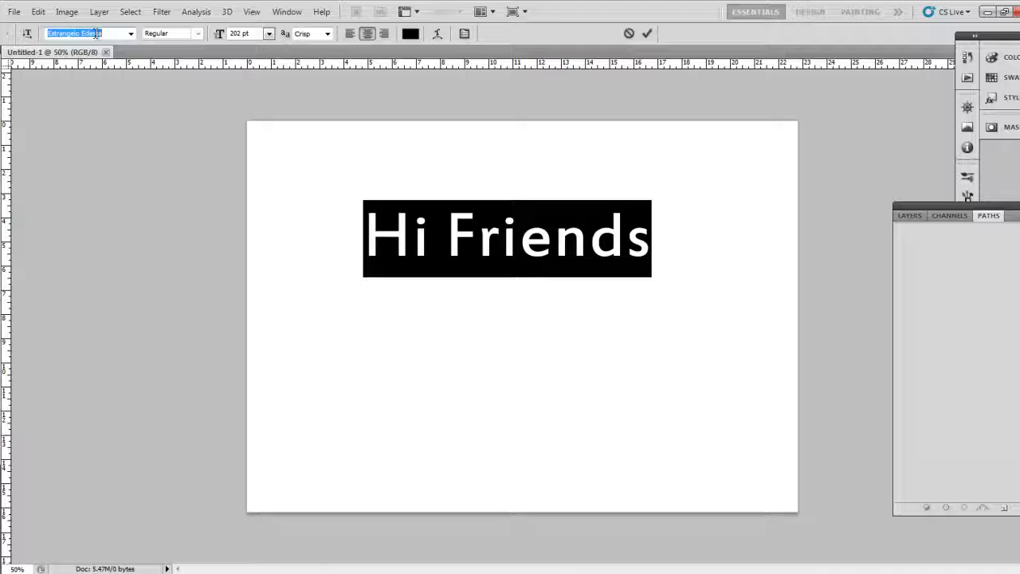
Change the text colour to red and select the whole Hi Friends line.
left_click(410, 33)
left_click_drag(698, 335, 827, 280)
left_click(963, 271)
left_click(627, 235)
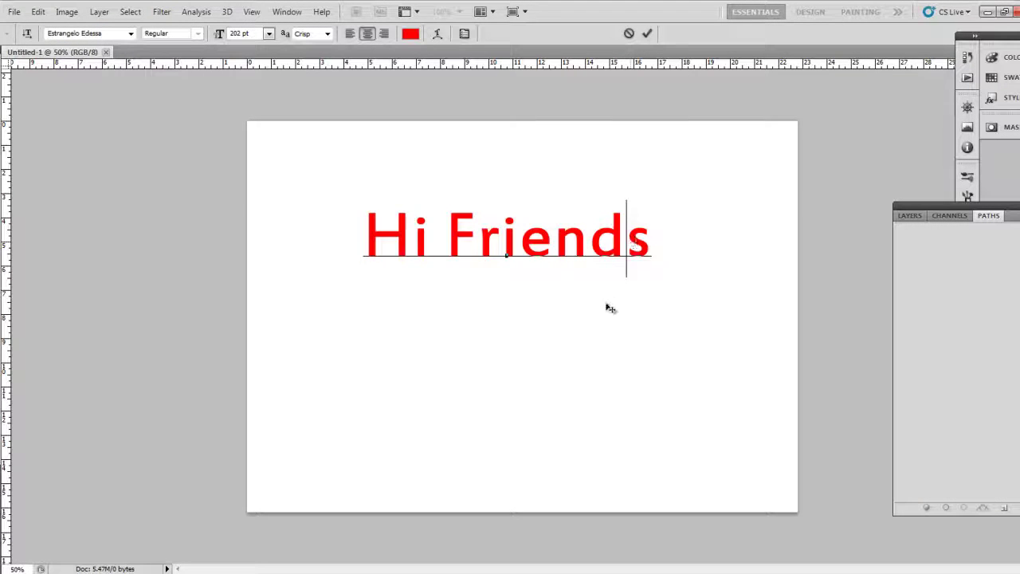
left_click_drag(375, 234, 664, 232)
Try the preset font sizes 48 pt and 72 pt on the selected text.
left_click(269, 33)
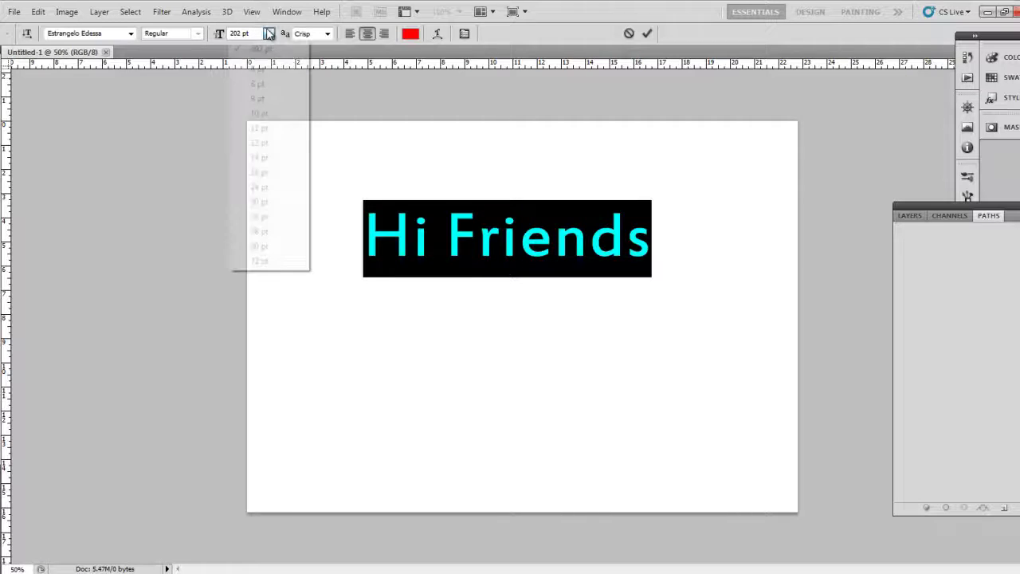
left_click(260, 231)
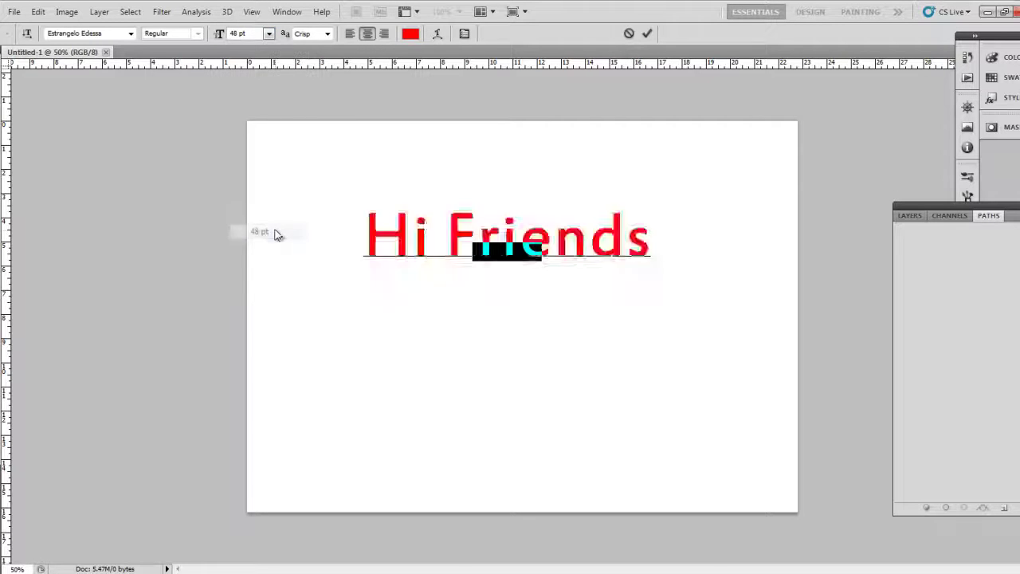
left_click(505, 244)
key("ctrl+a")
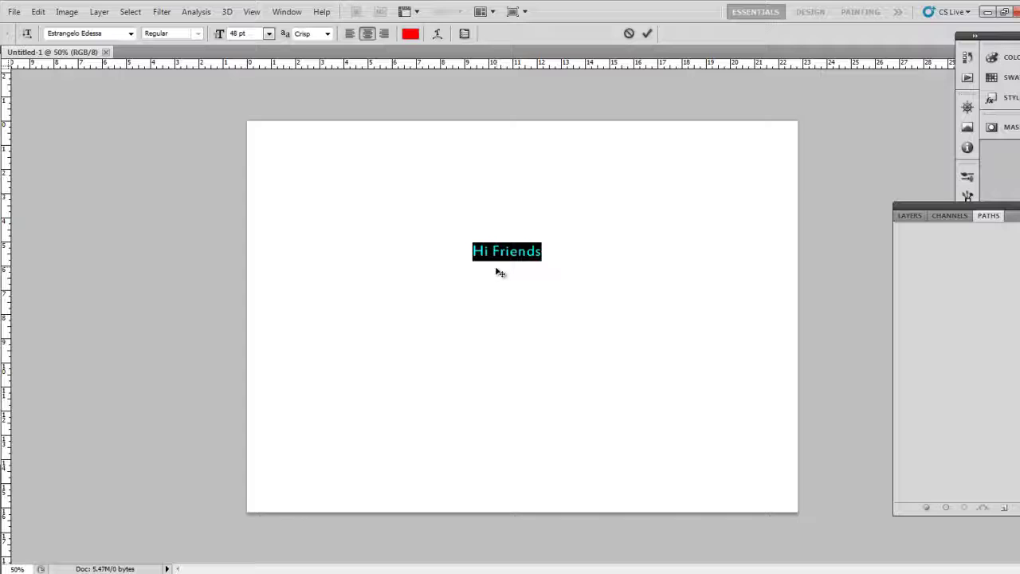
left_click(507, 252)
key("ctrl+a")
left_click(268, 33)
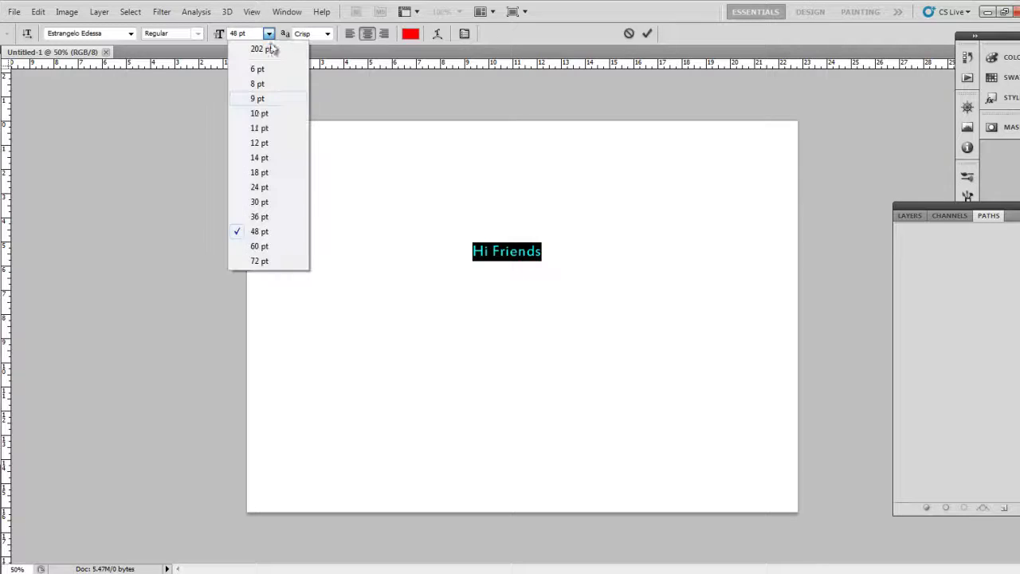
left_click(266, 262)
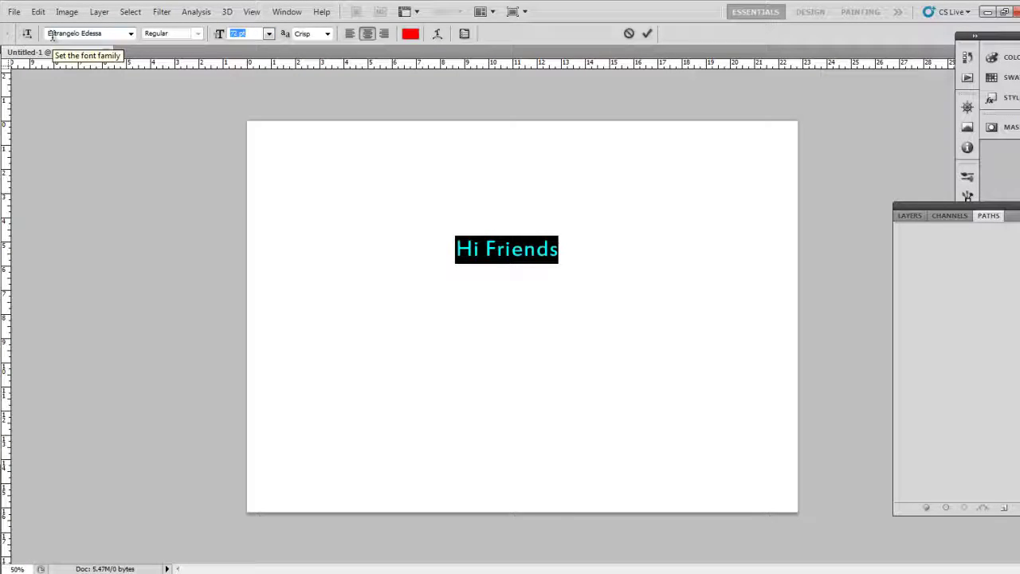
Set the font size to 150 pt, commit the text and move it above centre.
type("500")
key("Return")
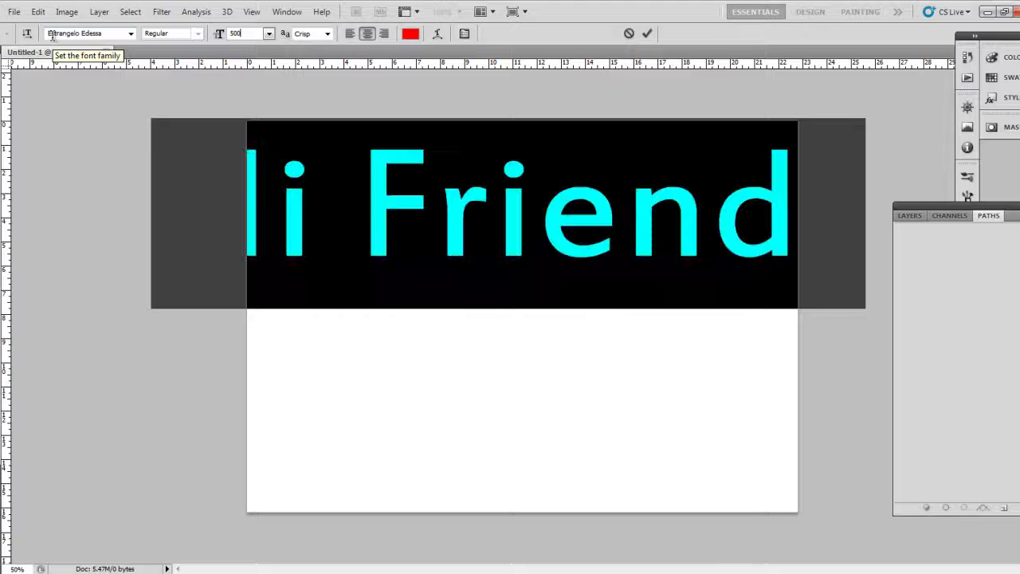
key("BackSpace")
key("BackSpace")
key("BackSpace")
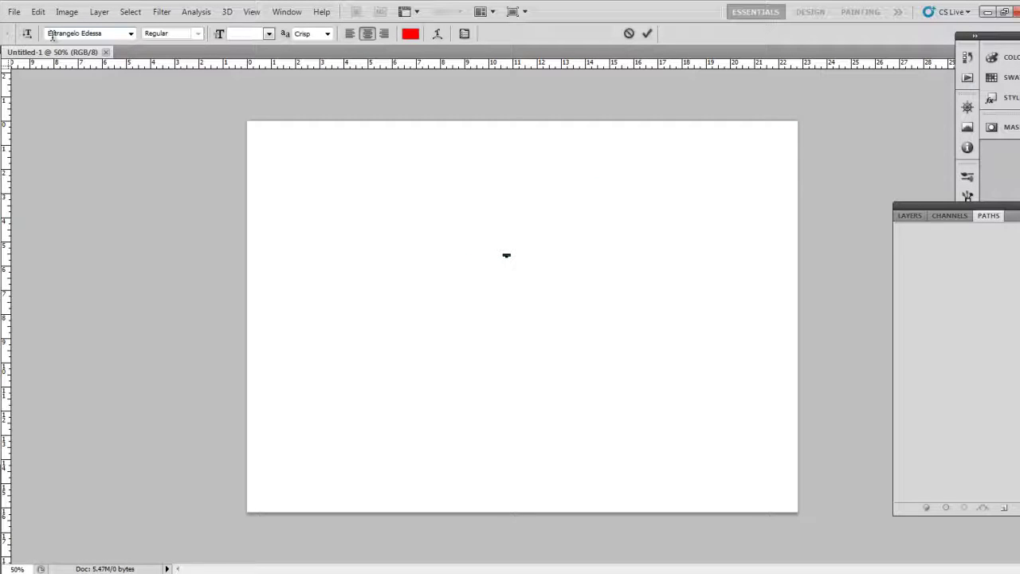
type("150")
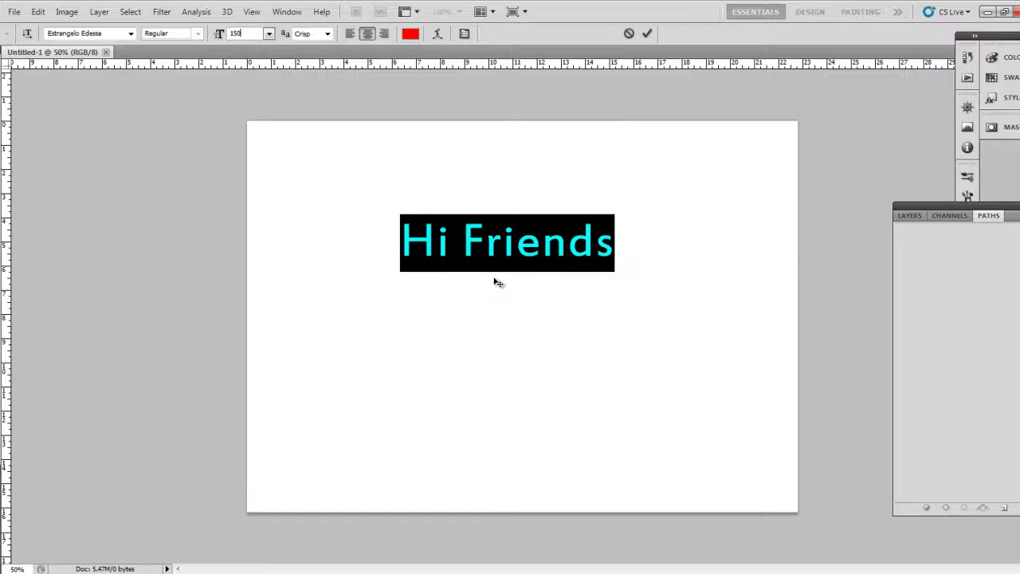
key("Return")
left_click(17, 106)
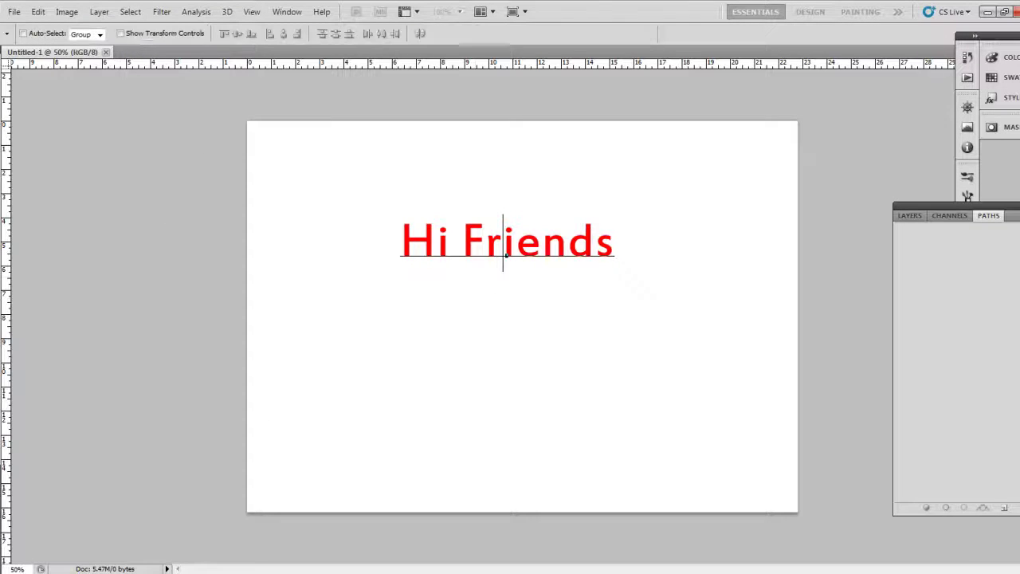
mouse_move(588, 282)
left_mouse_down()
mouse_move(651, 235)
mouse_move(503, 322)
mouse_move(495, 297)
left_mouse_up()
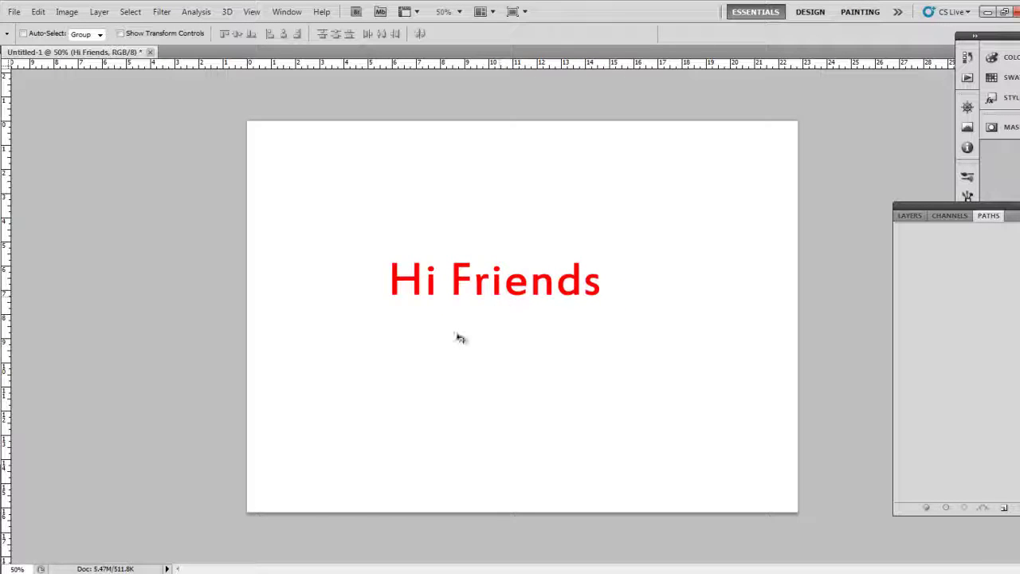
Choose the Path Selection Tool and open tom.jpg as a new document.
left_click(7, 332)
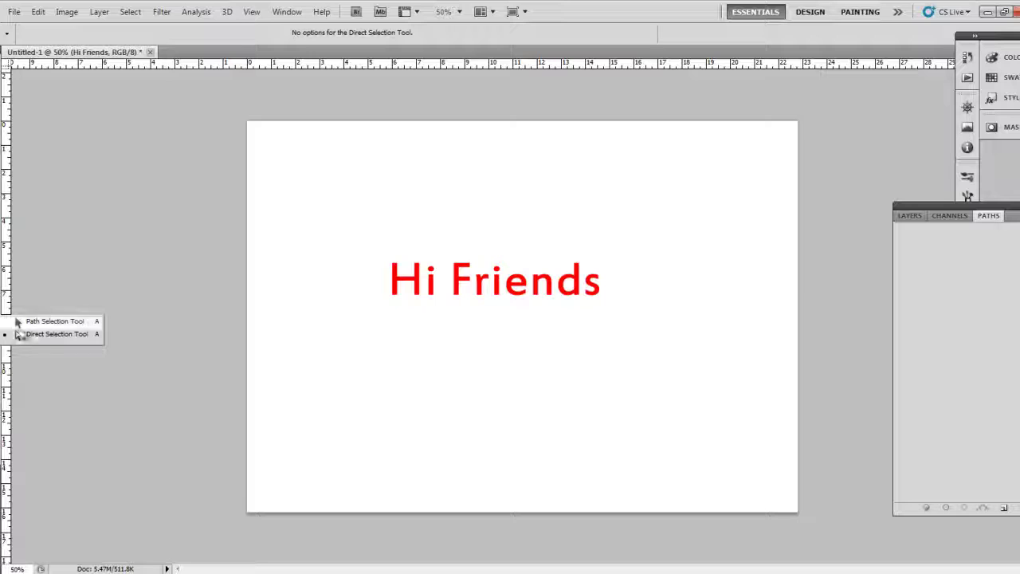
left_click(53, 322)
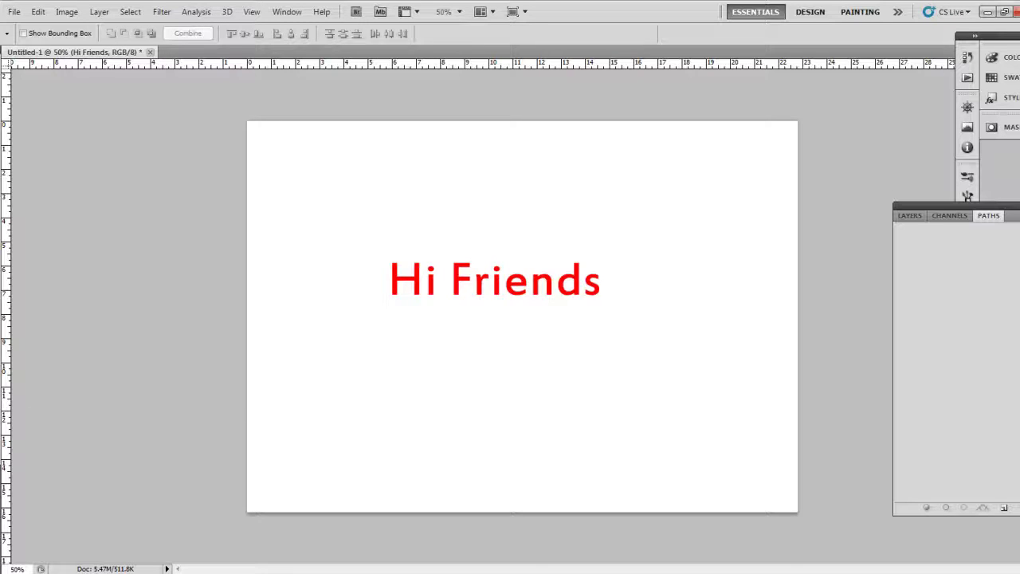
key("ctrl+o")
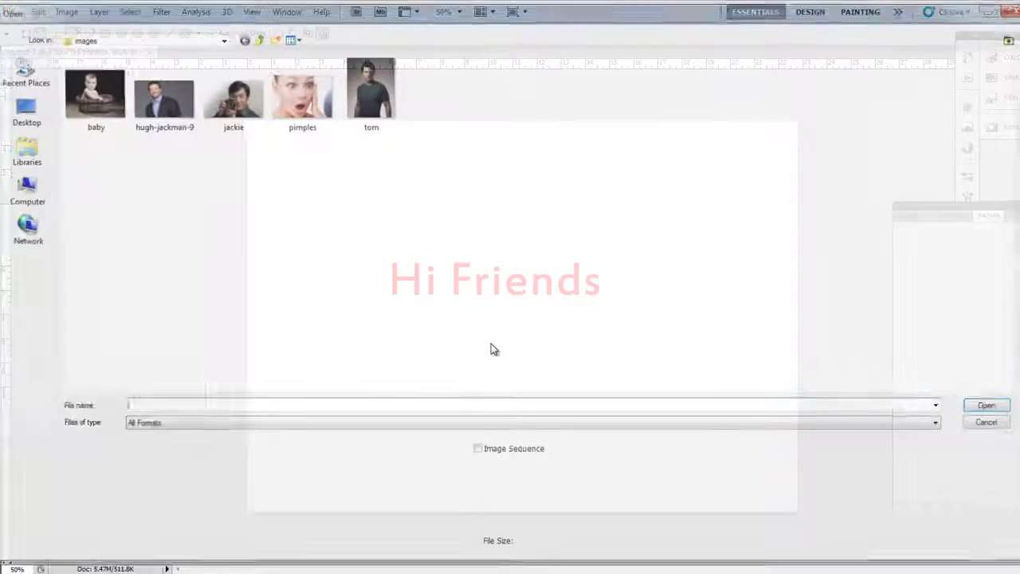
double_click(369, 94)
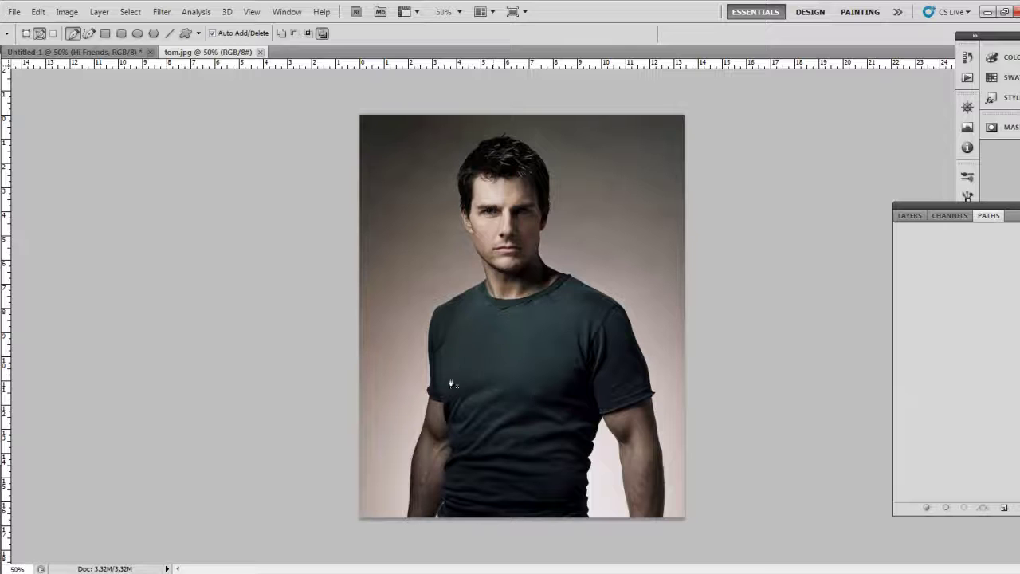
Trace a closed pen path around the man's head, shoulders, arm and shirt.
left_click(425, 414)
left_click(433, 352)
left_click(482, 275)
left_click(498, 241)
left_click(484, 194)
left_click(522, 182)
left_click(603, 295)
left_click(649, 395)
left_click(630, 435)
left_click(460, 445)
left_click(426, 414)
Save the work path as Path 1, load it as a selection and deselect.
double_click(956, 237)
key("Return")
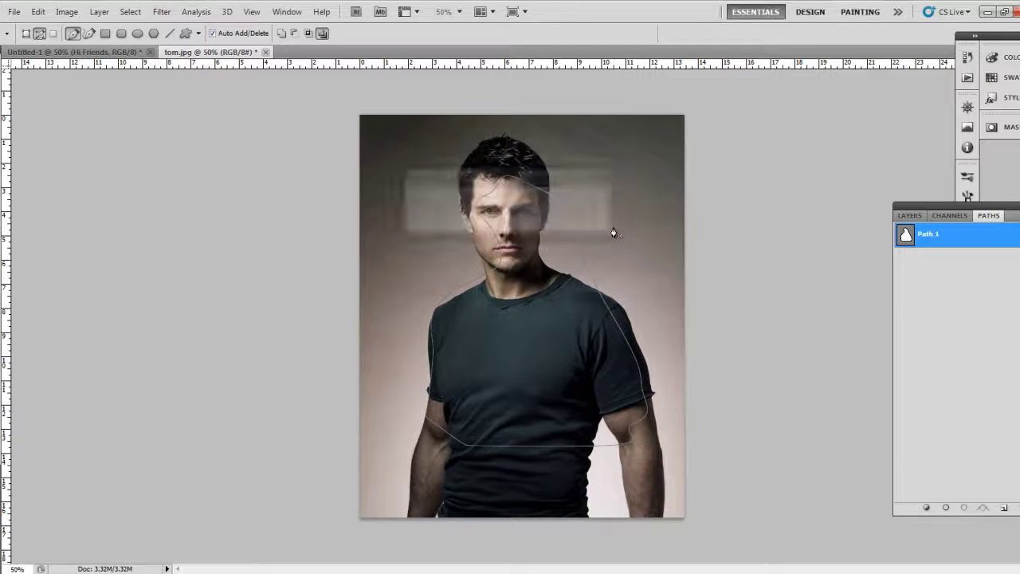
key("ctrl+Return")
key("ctrl+d")
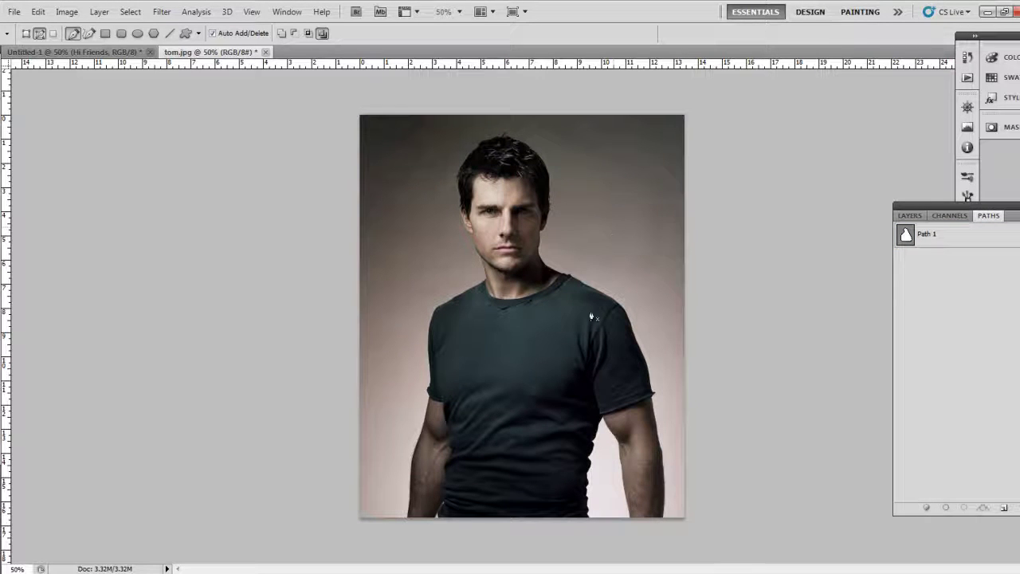
Adjust Path 1's anchor and curve near the face with the Direct Selection Tool.
left_click(7, 322)
left_click(44, 338)
left_click(925, 236)
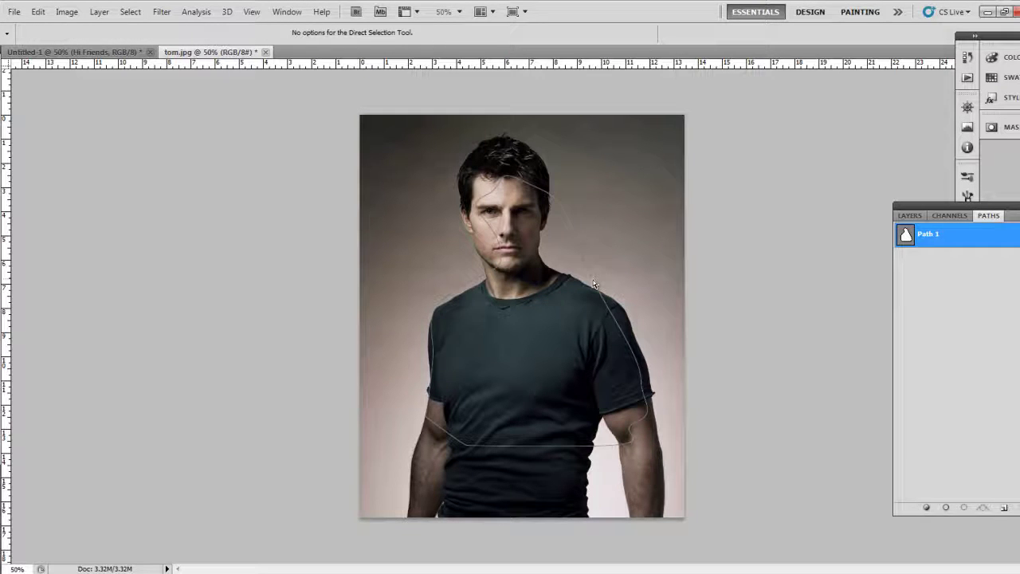
left_click(544, 450)
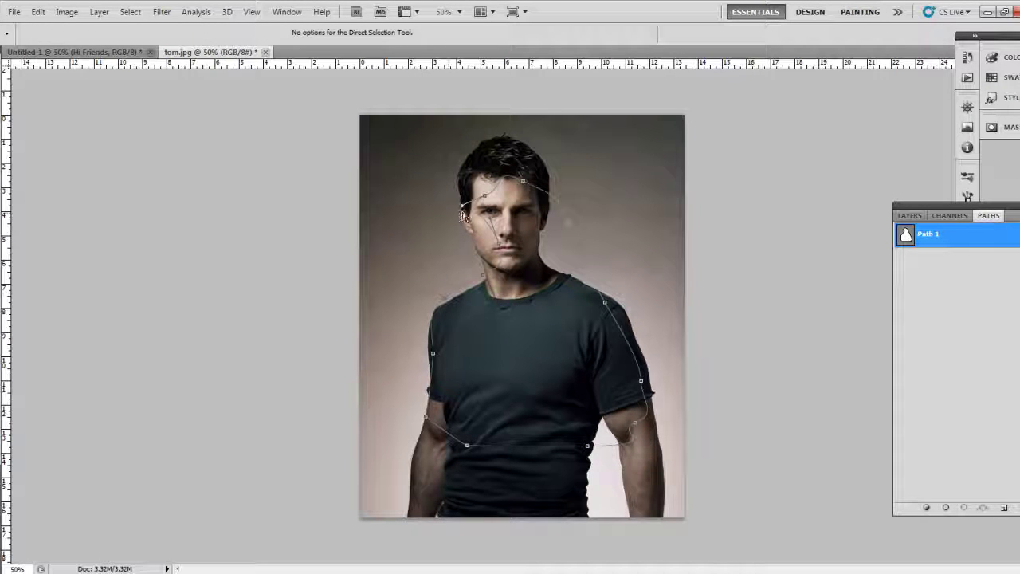
left_click_drag(465, 209, 438, 188)
left_click_drag(489, 224, 452, 235)
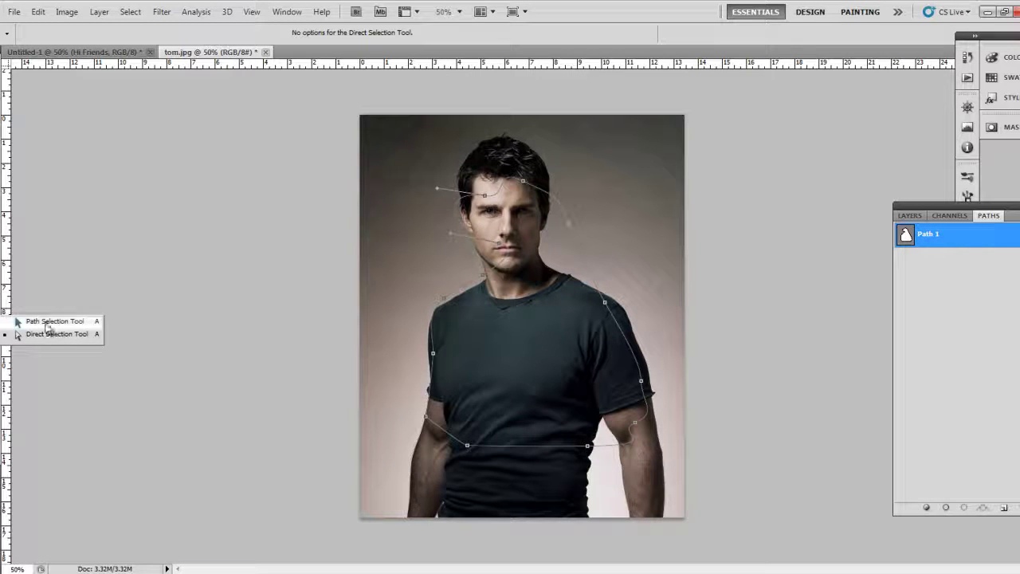
left_click_drag(3, 320, 48, 322)
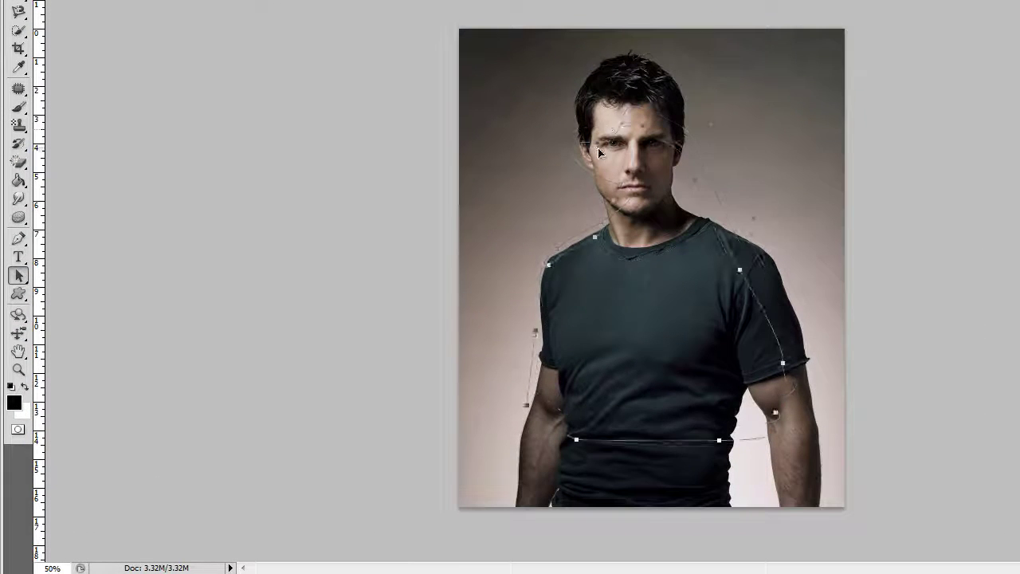
Switch to the Direct Selection Tool and pull a curve handle out from the chin anchor.
left_click_drag(18, 275, 86, 292)
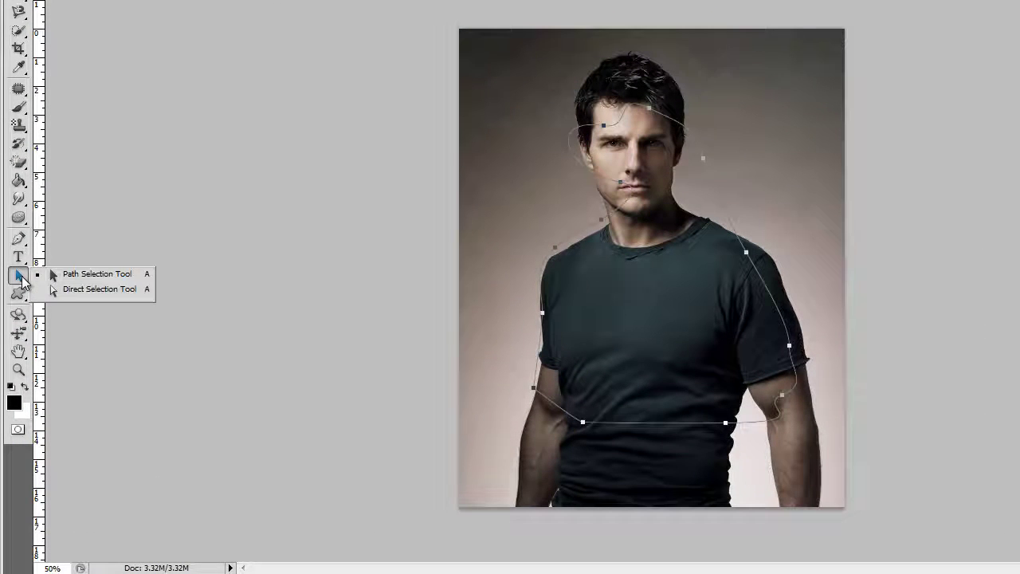
left_click(102, 292)
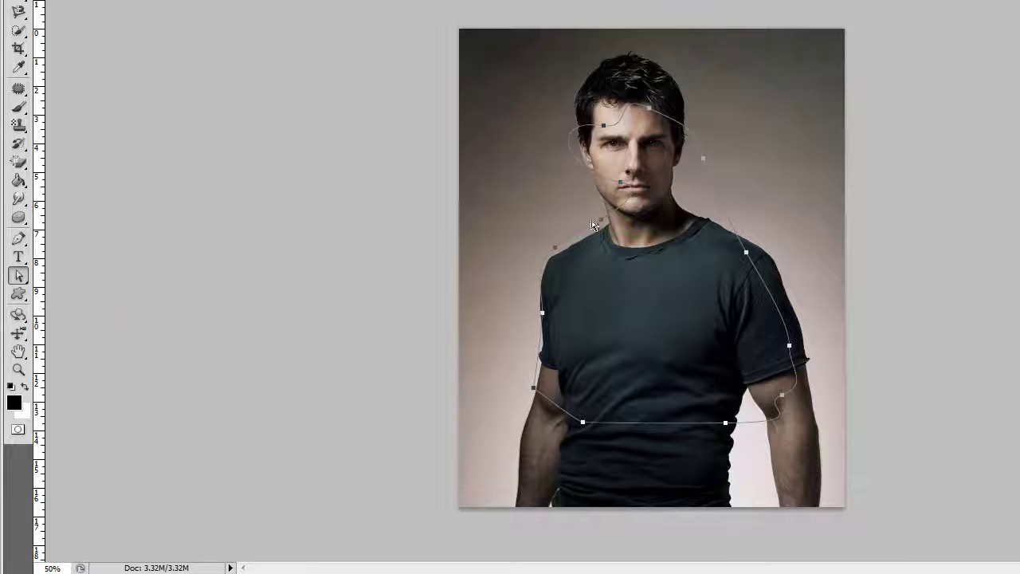
left_click(624, 188)
left_click_drag(624, 188, 630, 192)
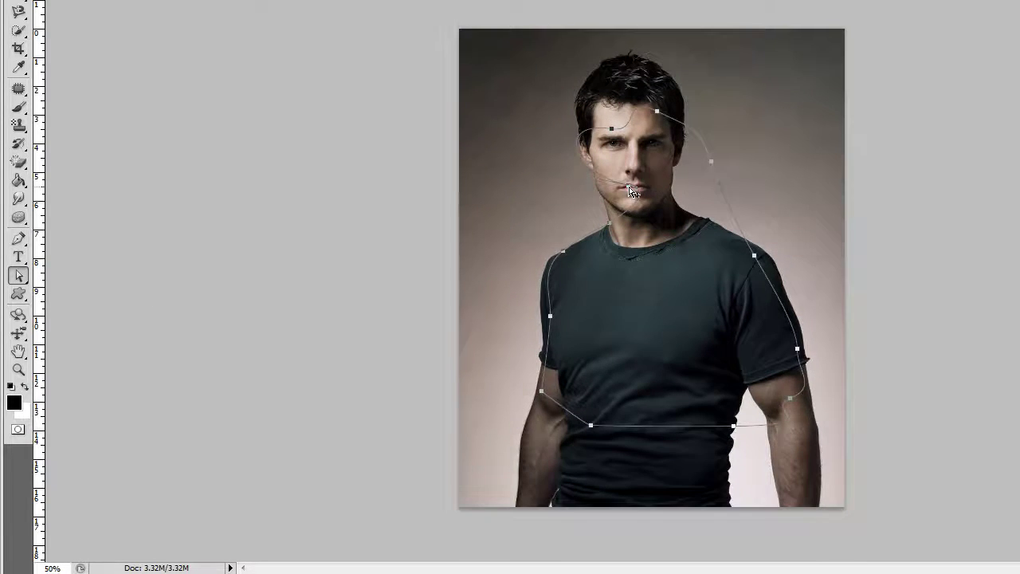
left_click_drag(624, 193, 572, 188)
left_click(570, 188)
left_click(629, 188)
Raise the head-top anchors and reshape the shoulder and head curves of Path 1.
mouse_move(634, 113)
left_mouse_down()
mouse_move(626, 97)
mouse_move(657, 114)
left_mouse_up()
left_click_drag(735, 130, 705, 145)
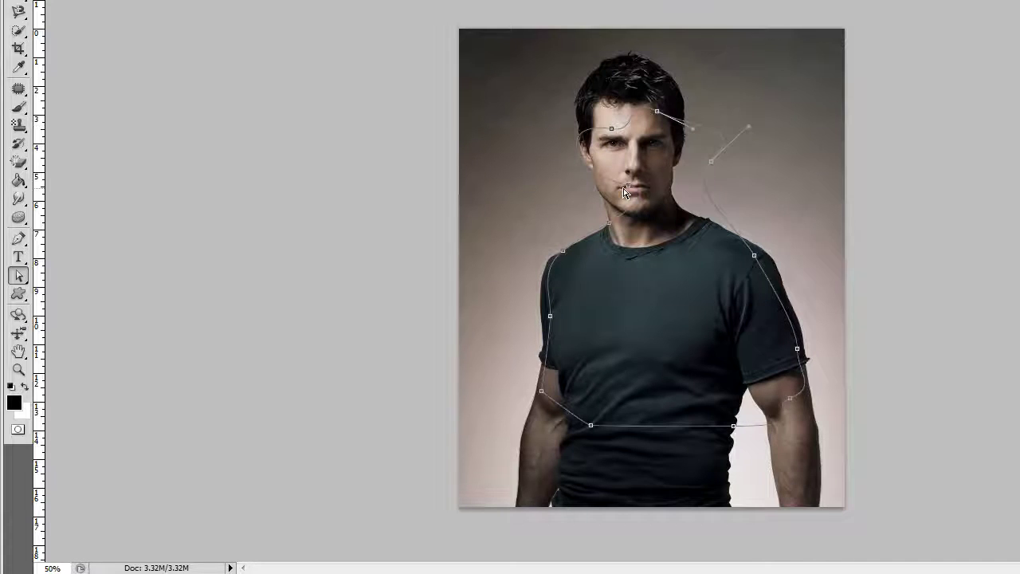
left_click_drag(626, 188, 546, 192)
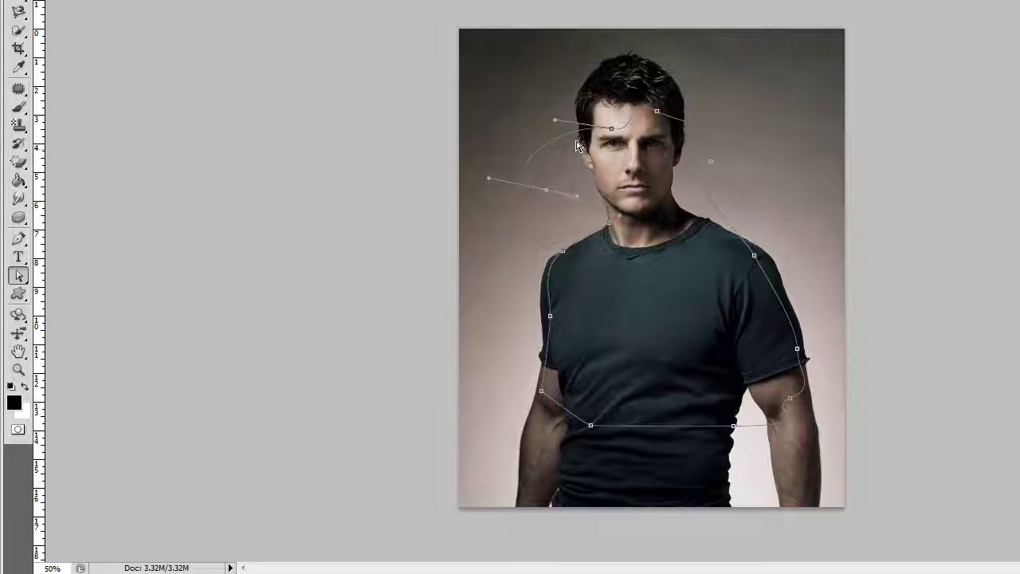
left_click_drag(555, 121, 544, 90)
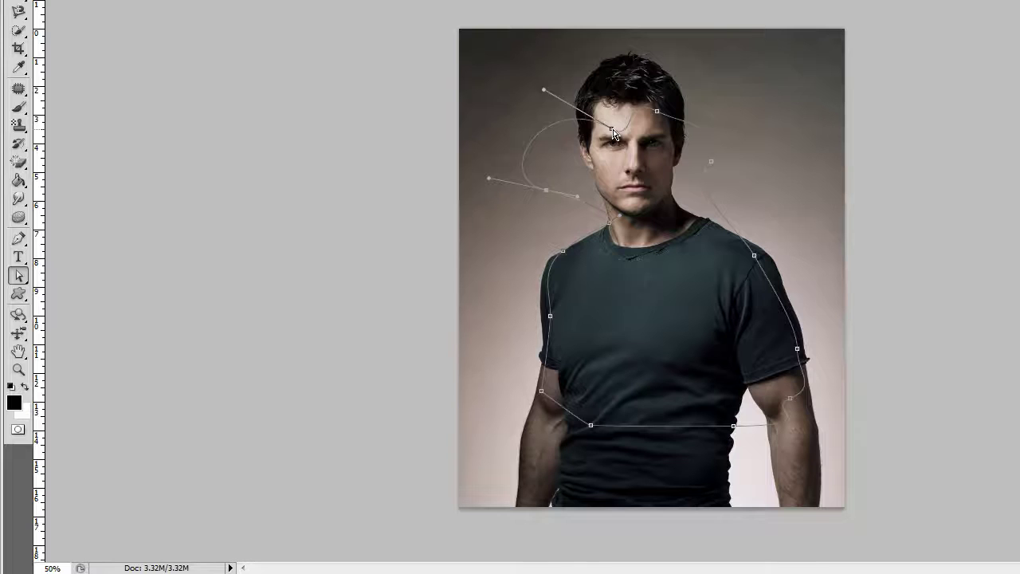
left_click_drag(613, 134, 650, 64)
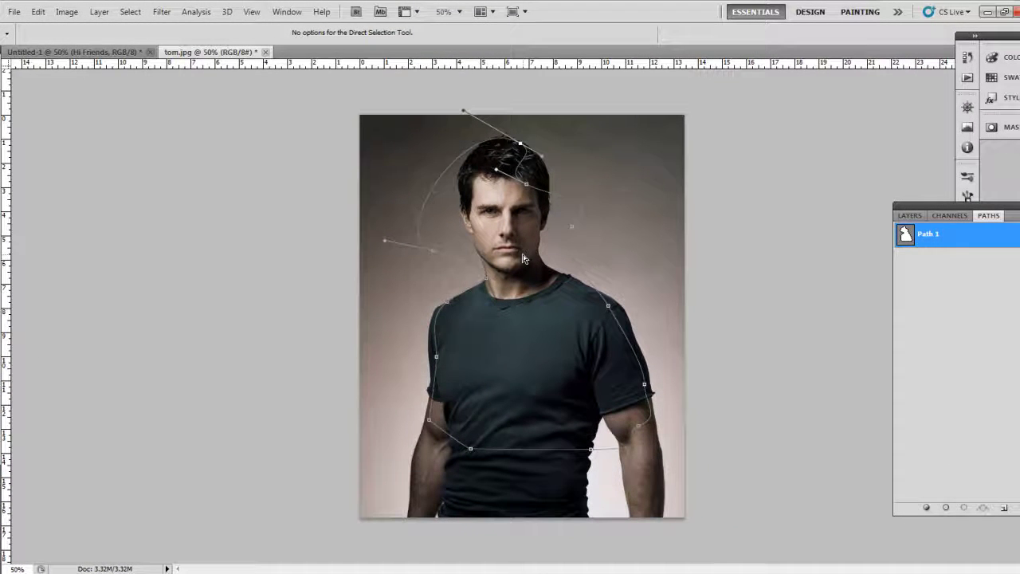
Convert the path to a selection, deselect, and close tom.jpg without saving.
key("ctrl+Return")
key("ctrl+d")
key("ctrl+w")
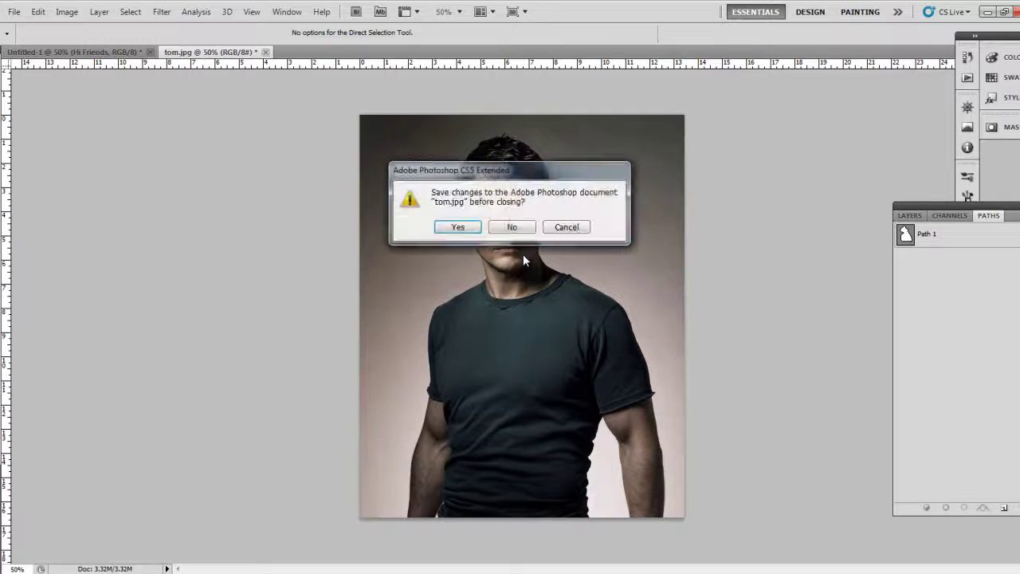
key("n")
Test the Rectangle tool with two rectangle paths on Untitled-1, then clear them.
key("u")
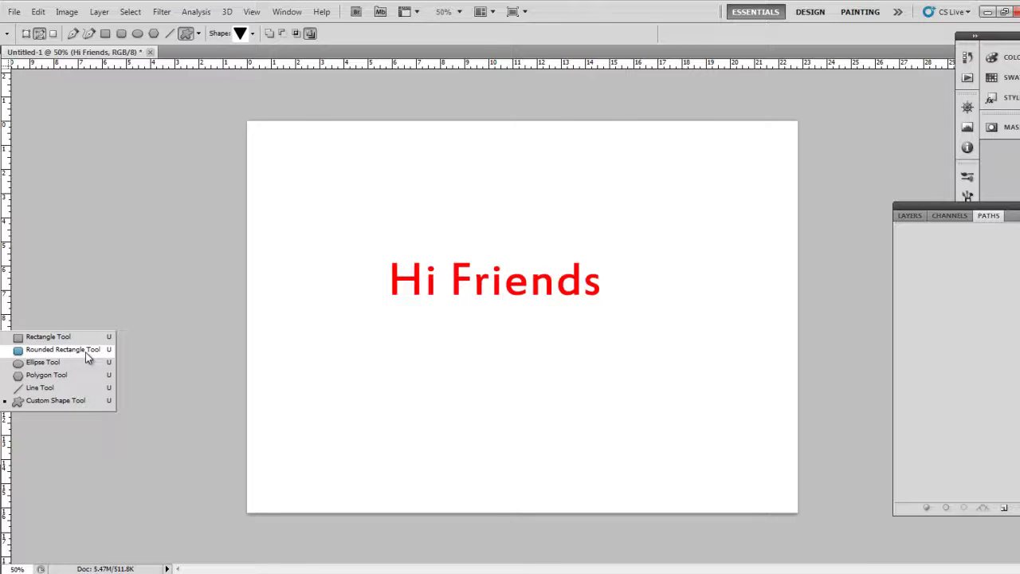
left_click(105, 34)
left_click_drag(275, 144, 362, 231)
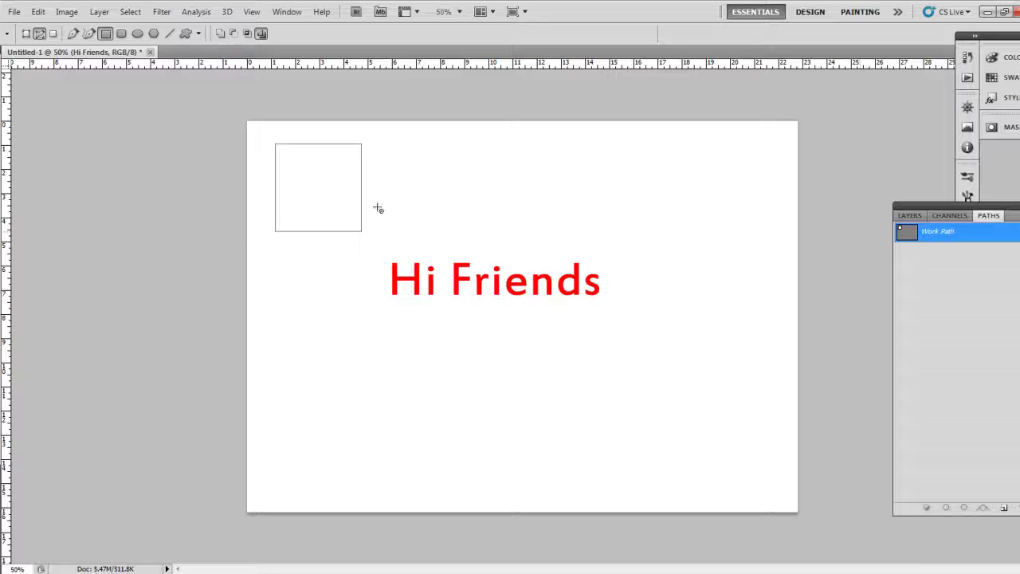
left_click_drag(287, 161, 507, 256)
left_click(507, 256)
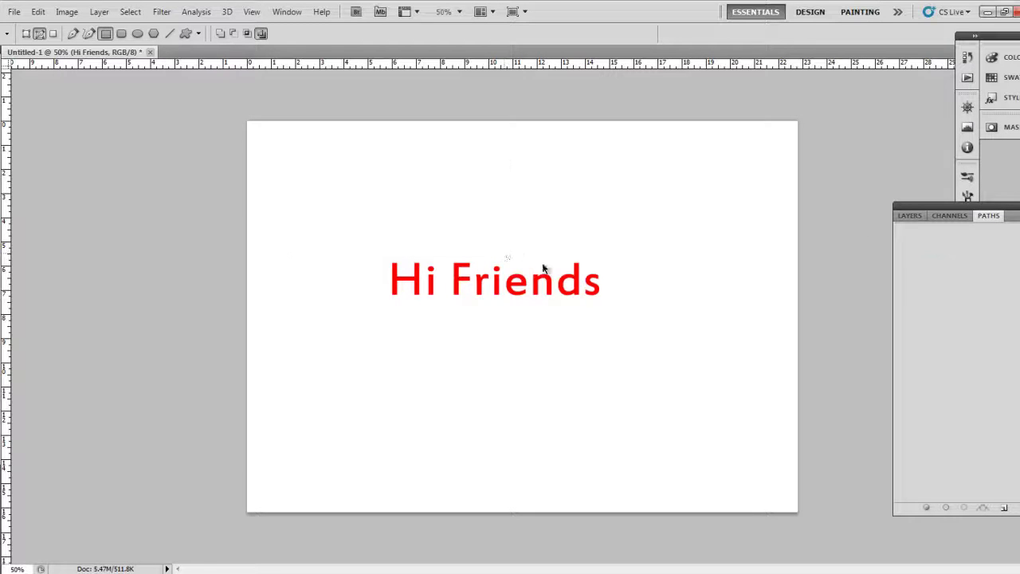
left_click(121, 33)
left_click_drag(336, 146, 490, 250)
left_click(250, 152)
left_click(137, 34)
left_click_drag(296, 171, 521, 394)
left_click(154, 34)
left_click_drag(394, 223, 437, 186)
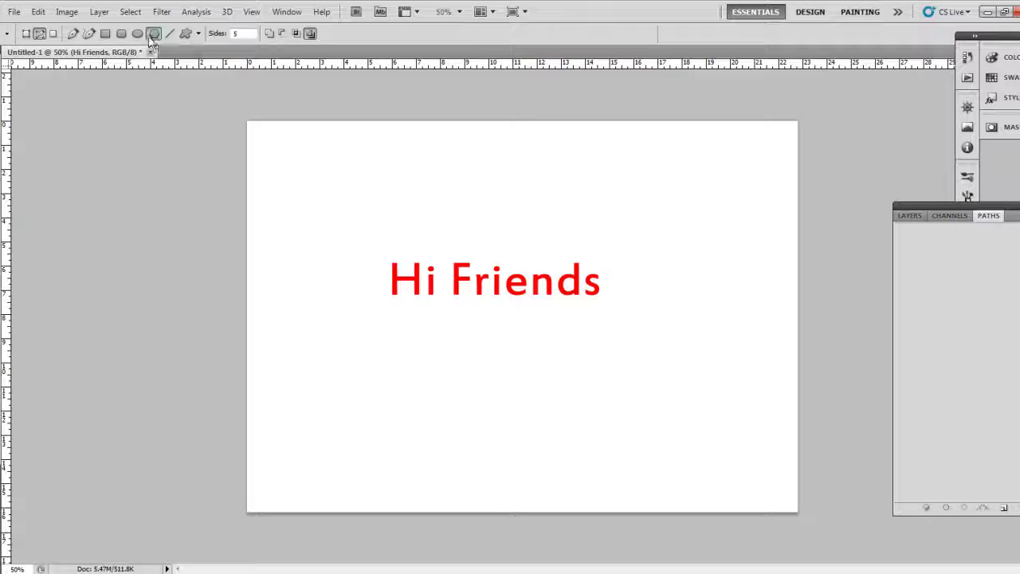
left_click(137, 33)
left_click(154, 33)
left_click(135, 35)
type("7")
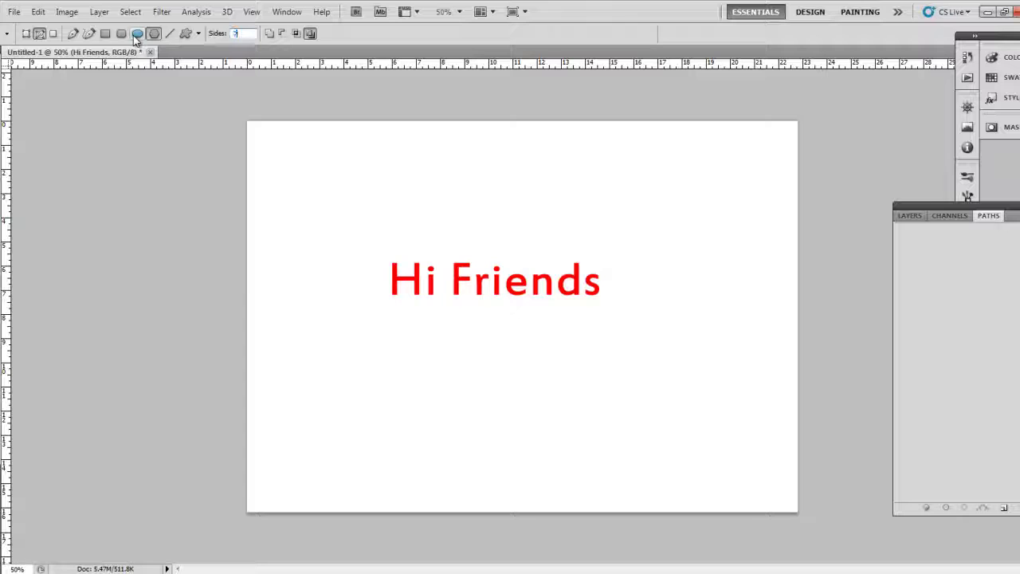
left_click(154, 33)
mouse_move(508, 298)
left_mouse_down()
mouse_move(583, 338)
mouse_move(578, 353)
left_mouse_up()
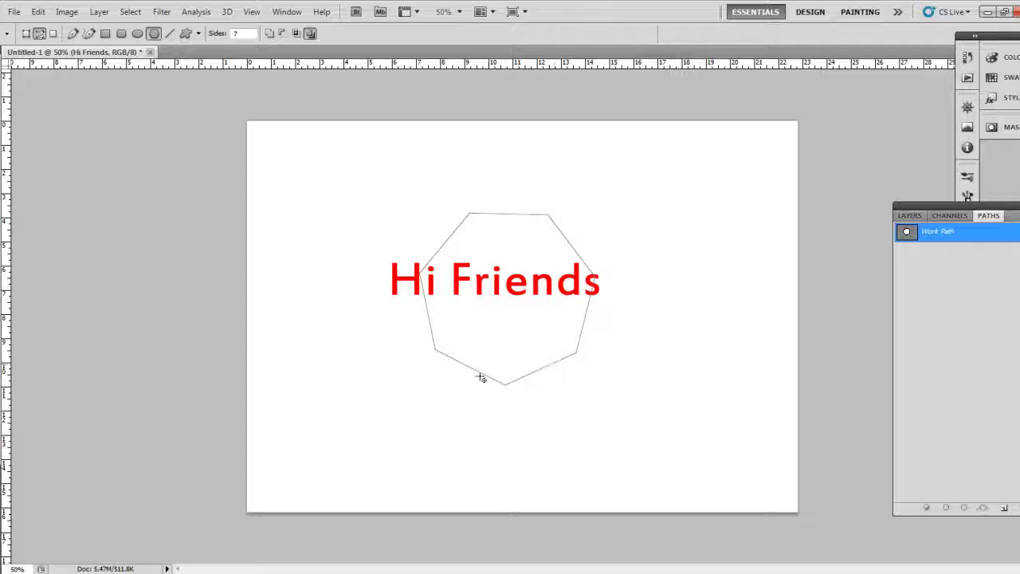
key("ctrl+z")
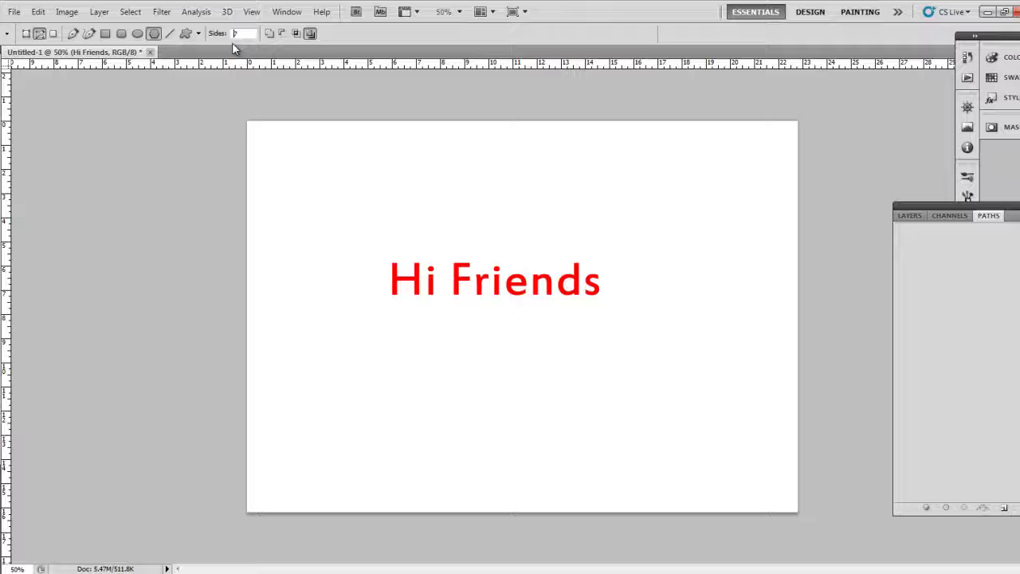
type("10")
left_click_drag(451, 272, 555, 344)
key("ctrl+z")
double_click(237, 32)
left_click(170, 33)
mouse_move(360, 148)
left_mouse_down()
mouse_move(380, 374)
mouse_move(311, 423)
mouse_move(324, 437)
left_mouse_up()
key("ctrl+z")
double_click(249, 32)
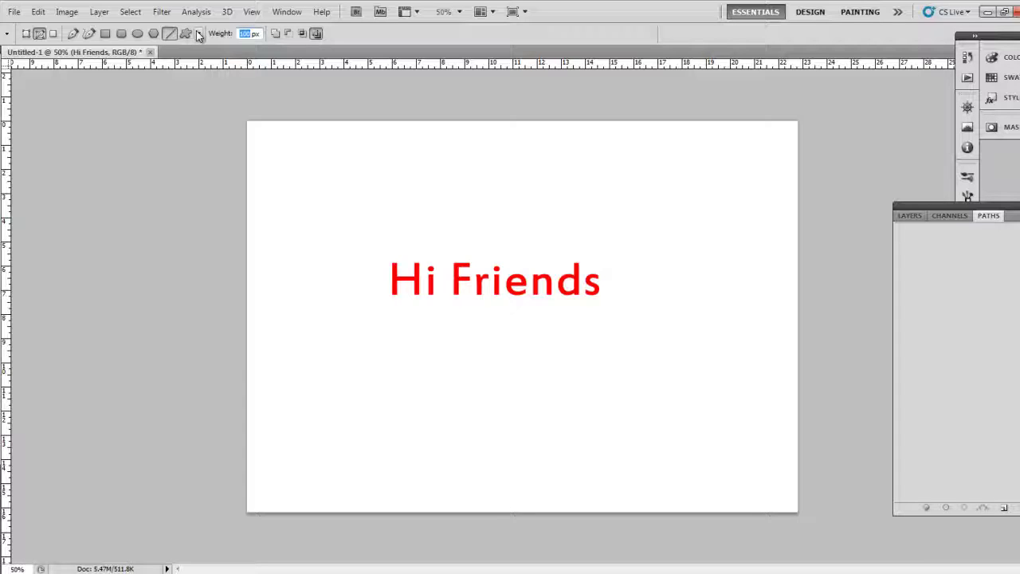
type("5")
left_click_drag(340, 168, 377, 354)
key("ctrl+z")
left_click(245, 33)
left_click_drag(321, 179, 491, 443)
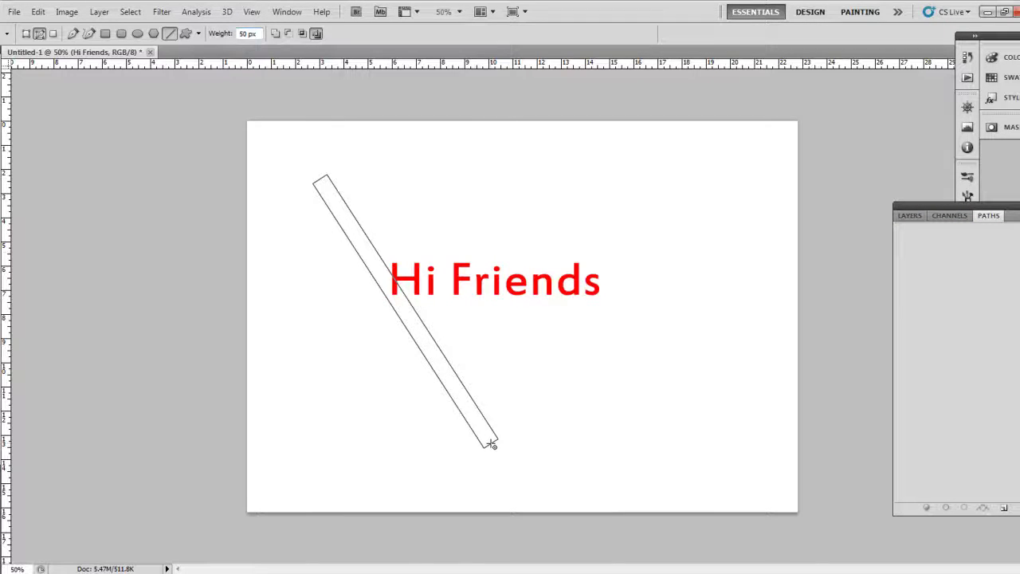
left_click_drag(654, 134, 311, 456)
key("ctrl+z")
left_click_drag(420, 151, 609, 422)
key("ctrl+z")
left_click(186, 32)
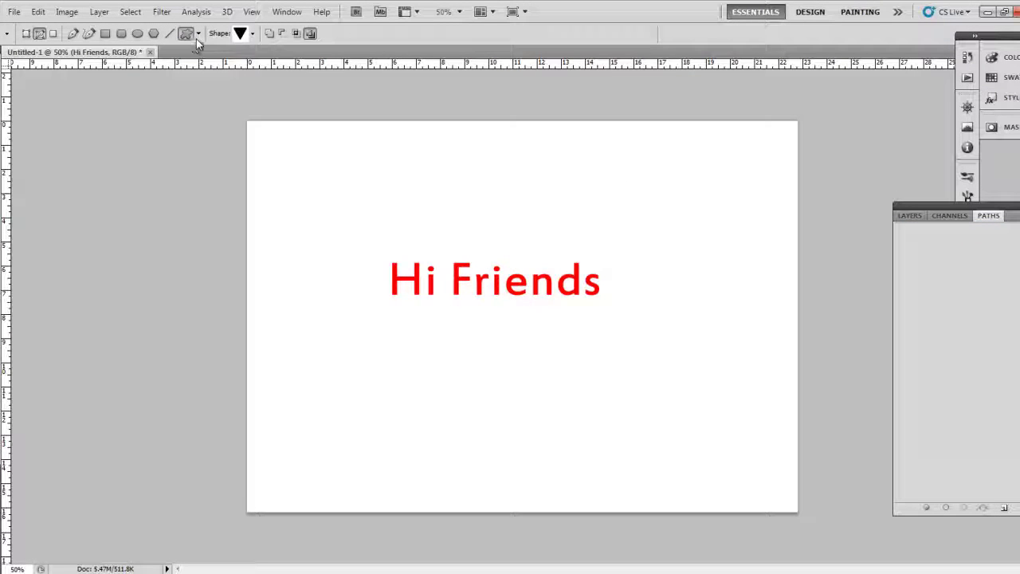
Draw the flying bird custom shape over the text and load it as a selection on a new layer.
left_click(252, 33)
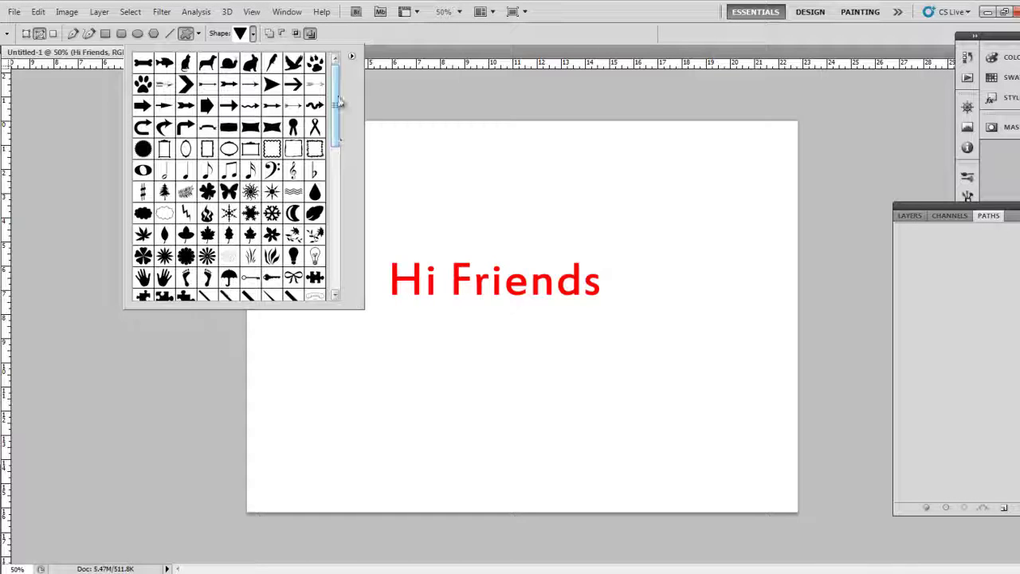
left_click(293, 62)
left_click(446, 201)
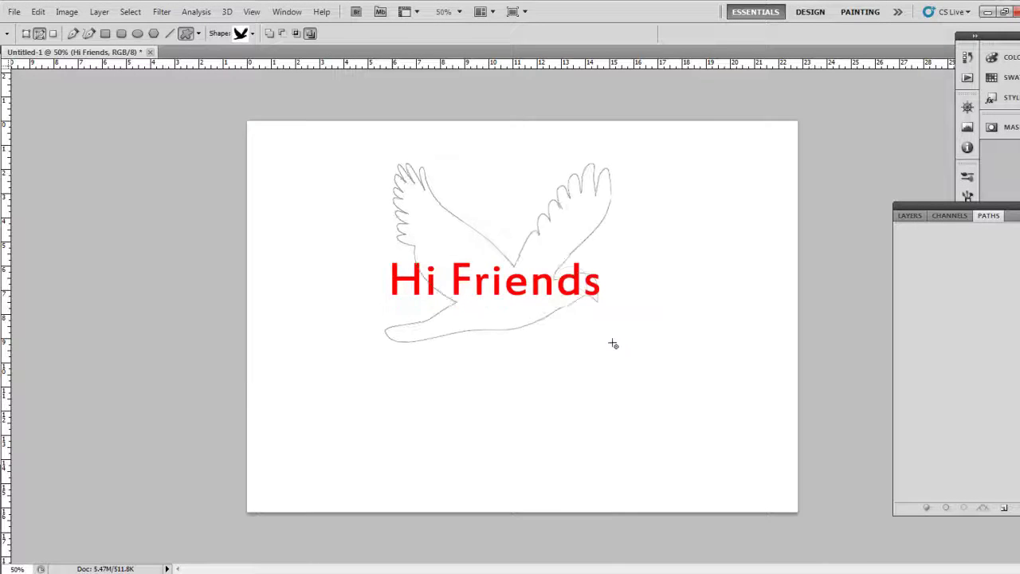
left_click_drag(385, 163, 626, 373)
left_click(910, 215)
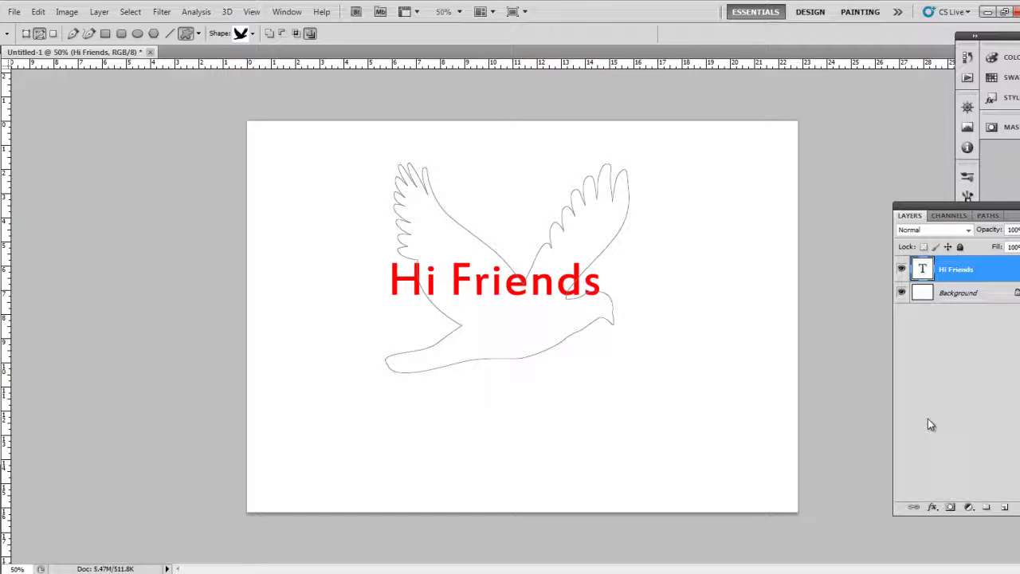
left_click(1004, 508)
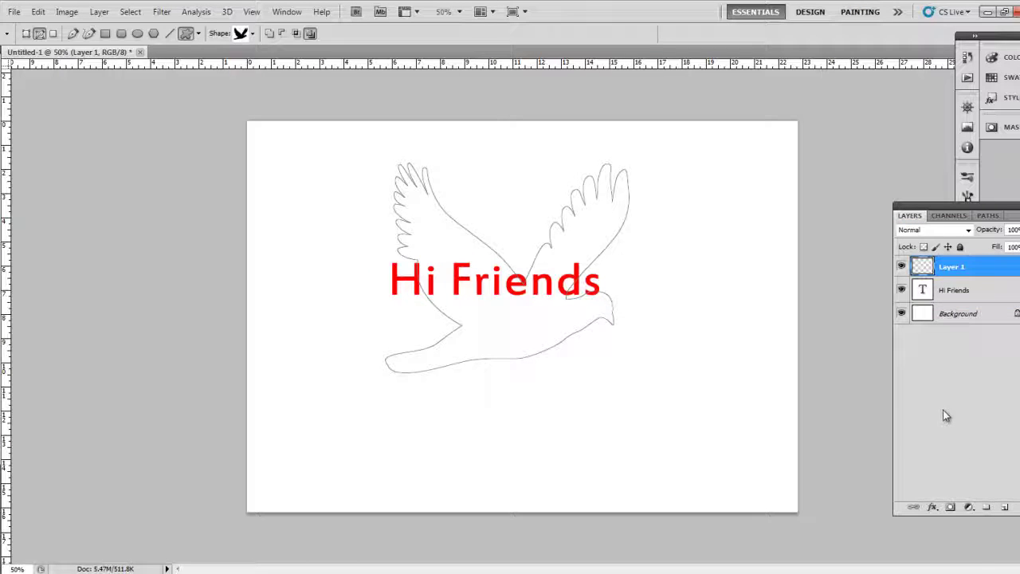
key("ctrl+Return")
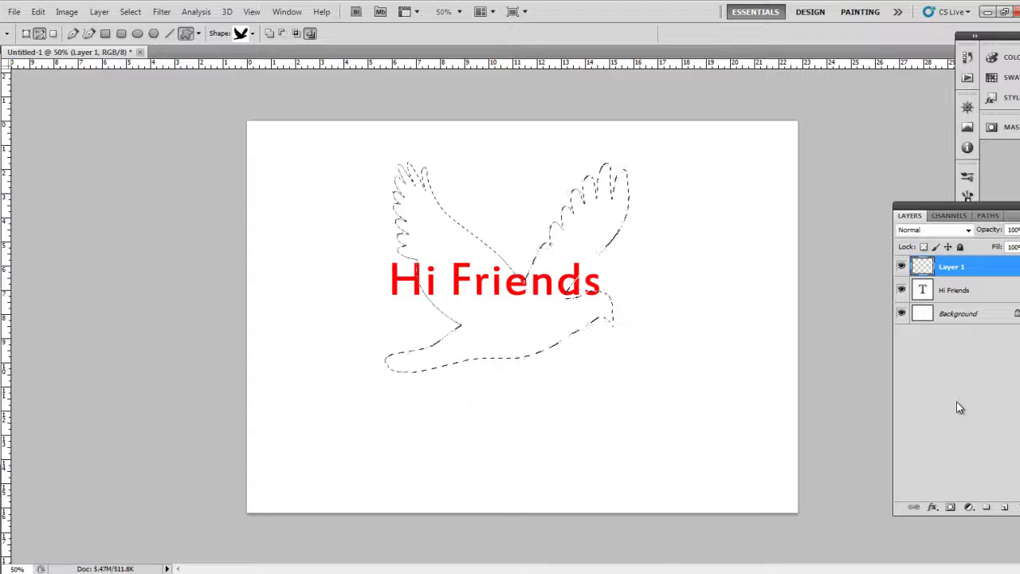
Fill the bird selection with red using the Paint Bucket, then deselect.
left_click(2, 431)
left_click(407, 279)
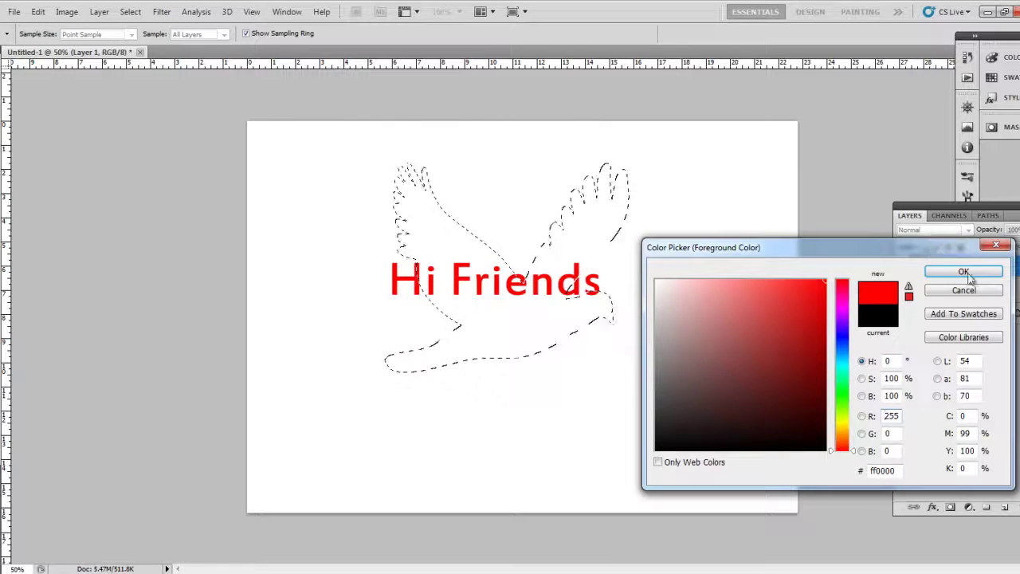
left_click(962, 272)
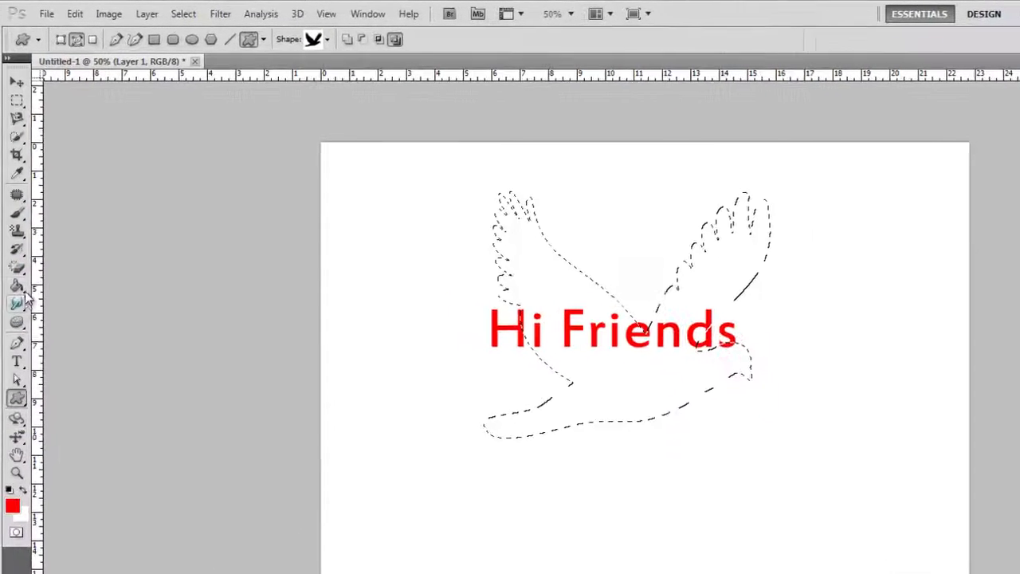
left_click(19, 288)
left_click(86, 303)
left_click(615, 290)
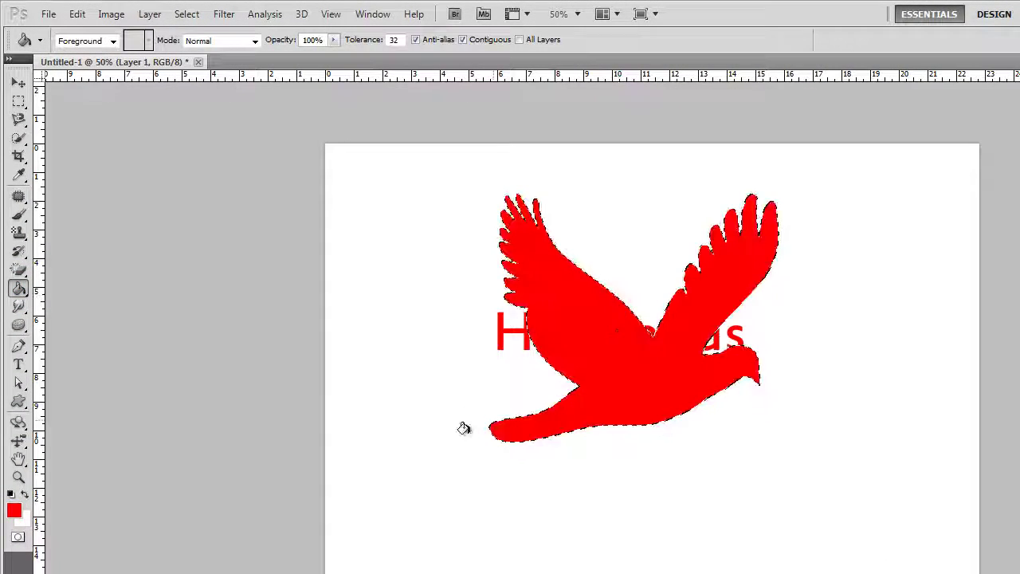
key("ctrl+d")
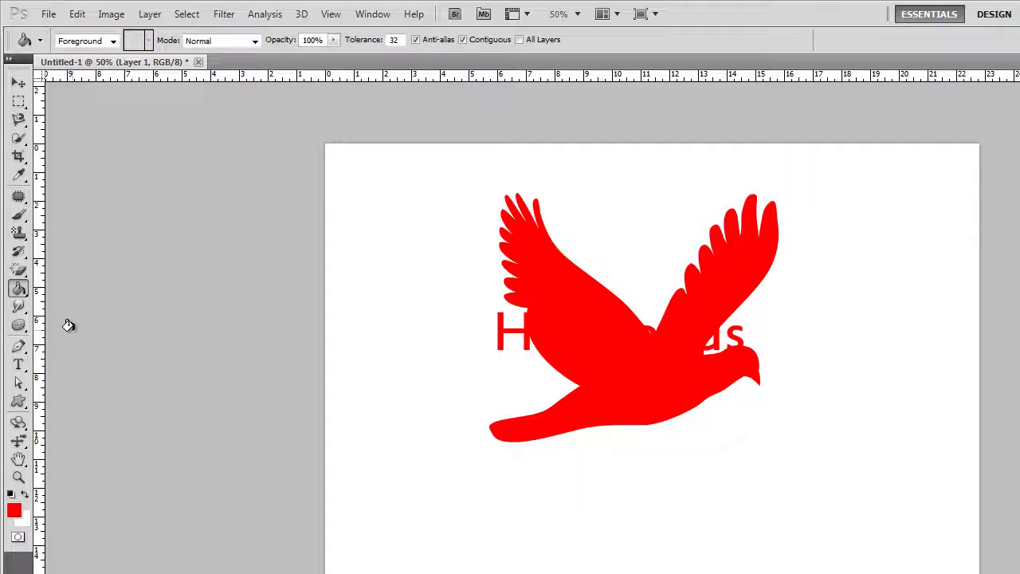
Test-move the red bird, undo to keep it centred, and return to the custom shape list.
left_click(19, 83)
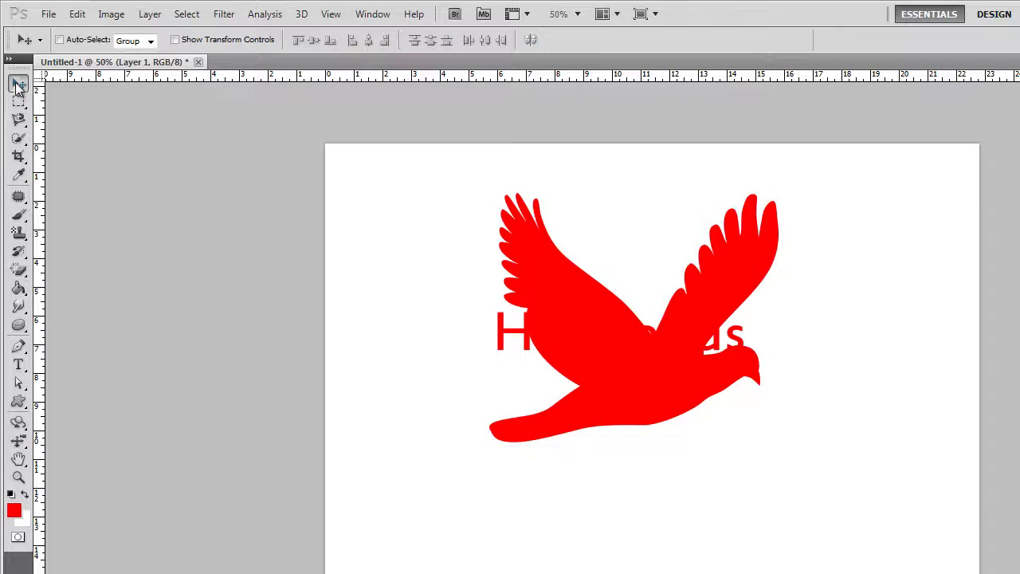
mouse_move(489, 339)
left_mouse_down()
mouse_move(641, 245)
mouse_move(510, 379)
left_mouse_up()
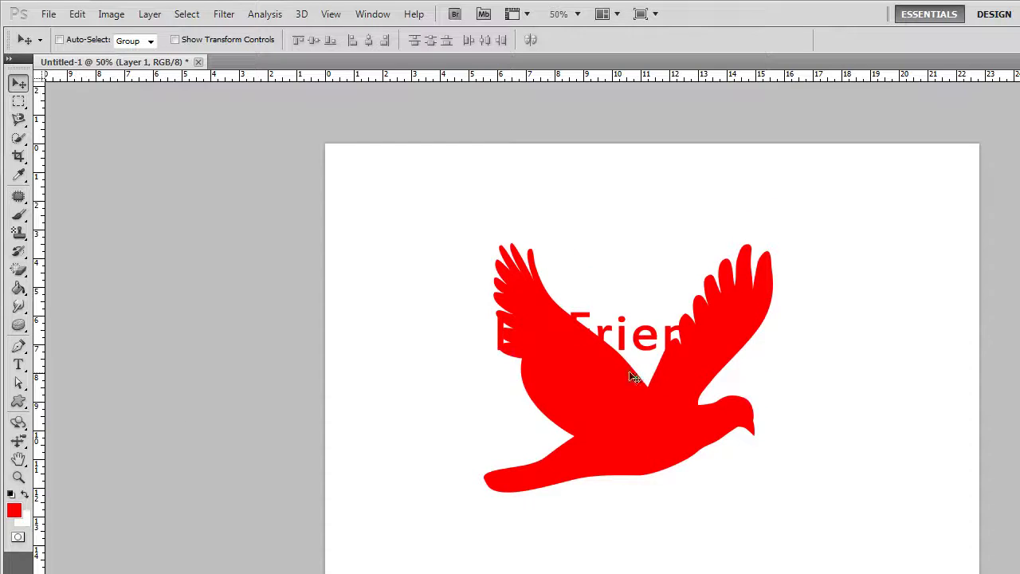
key("ctrl+z")
key("ctrl+z")
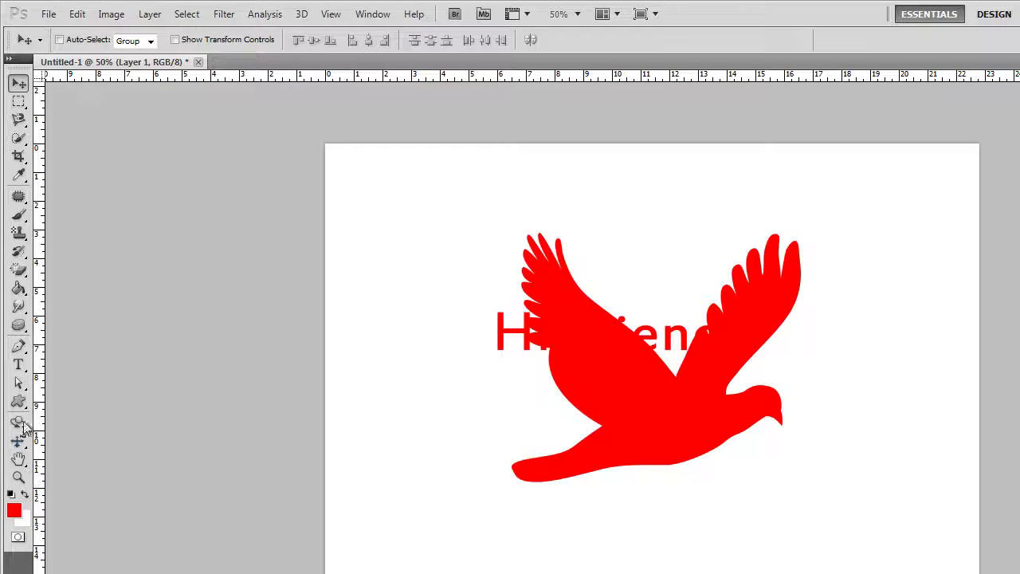
left_click(18, 401)
left_click(266, 35)
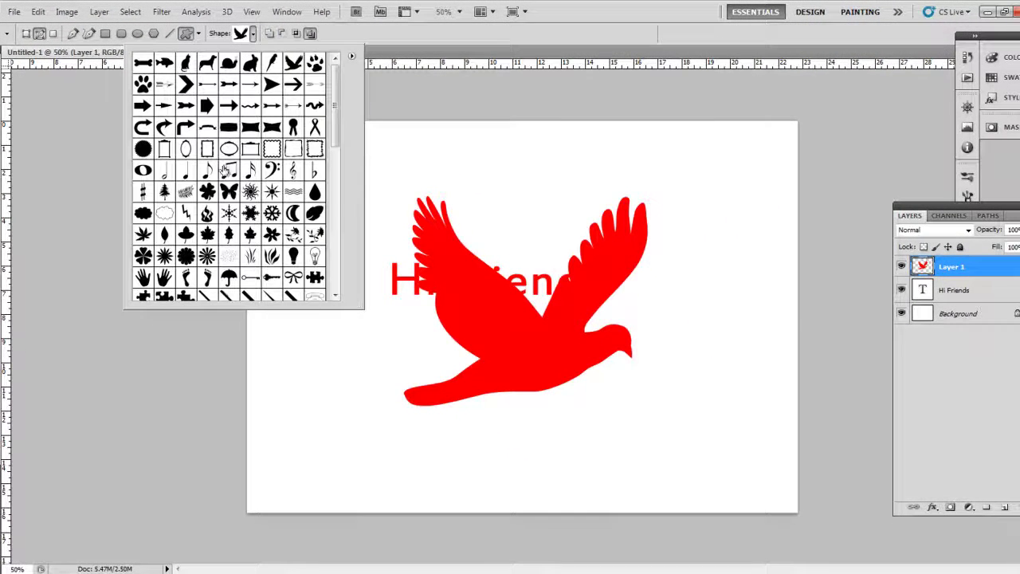
Pick the raindrop shape and fill it red on a new Layer 2.
mouse_move(336, 76)
left_mouse_down()
mouse_move(342, 309)
mouse_move(350, 300)
left_mouse_up()
double_click(316, 141)
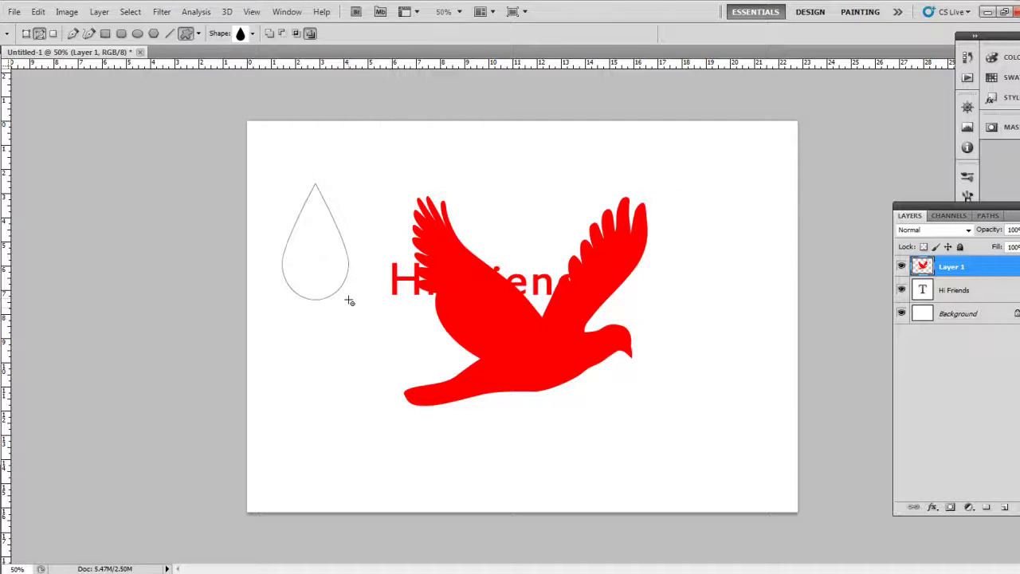
key("ctrl+Return")
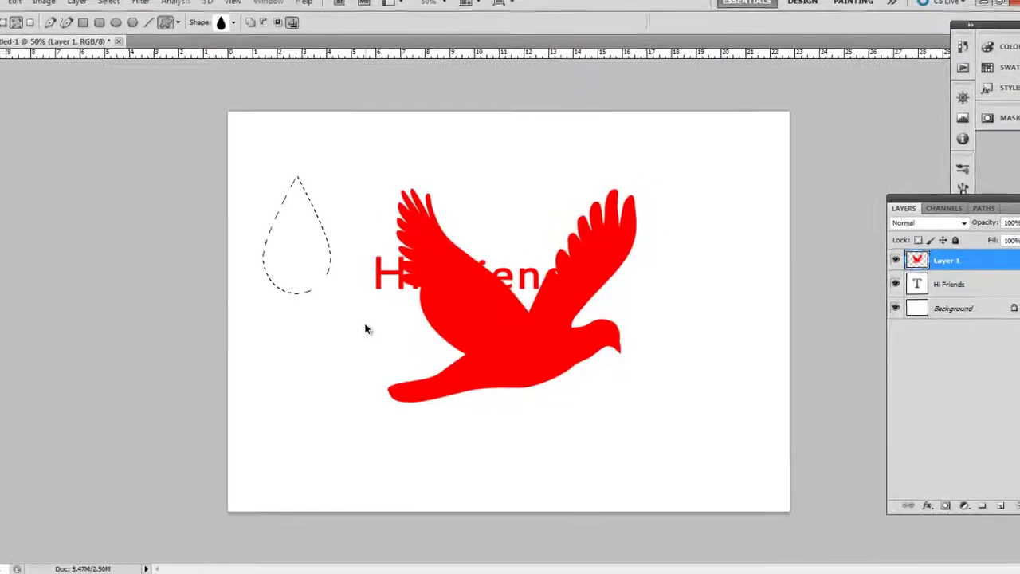
key("ctrl+shift+n")
key("Return")
key("alt+BackSpace")
key("ctrl+d")
Move the red raindrop to sit left of the Hi Friends text.
key("ctrl+t")
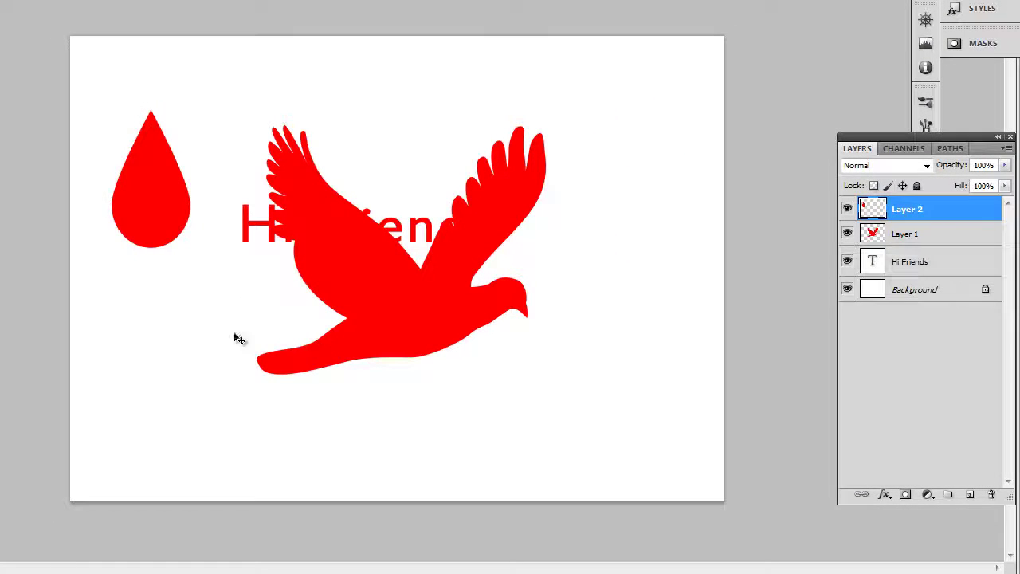
left_click_drag(234, 338, 339, 231)
key("Return")
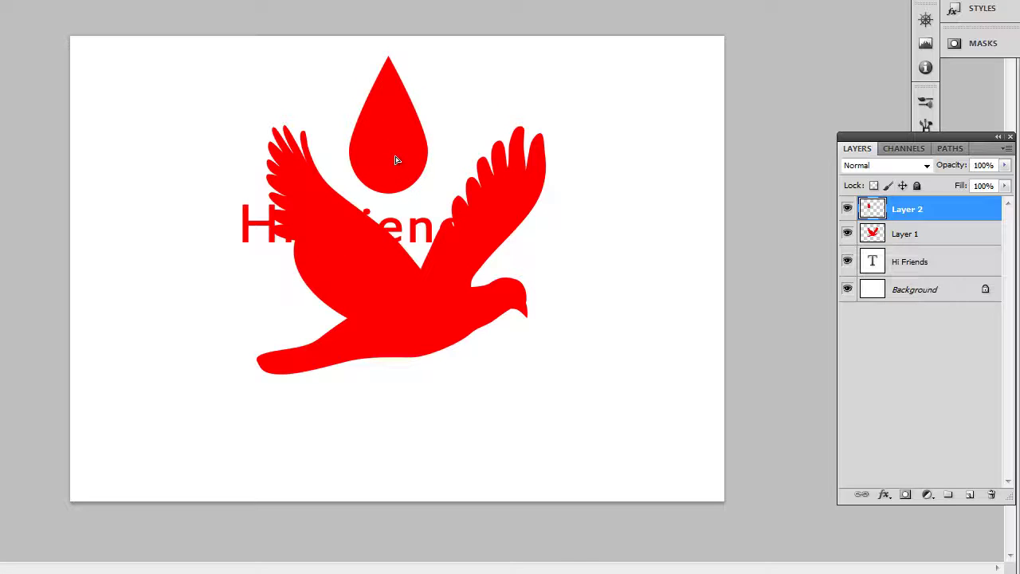
left_click(865, 236)
left_click(909, 214)
mouse_move(455, 180)
left_mouse_down()
mouse_move(668, 367)
mouse_move(181, 213)
left_mouse_up()
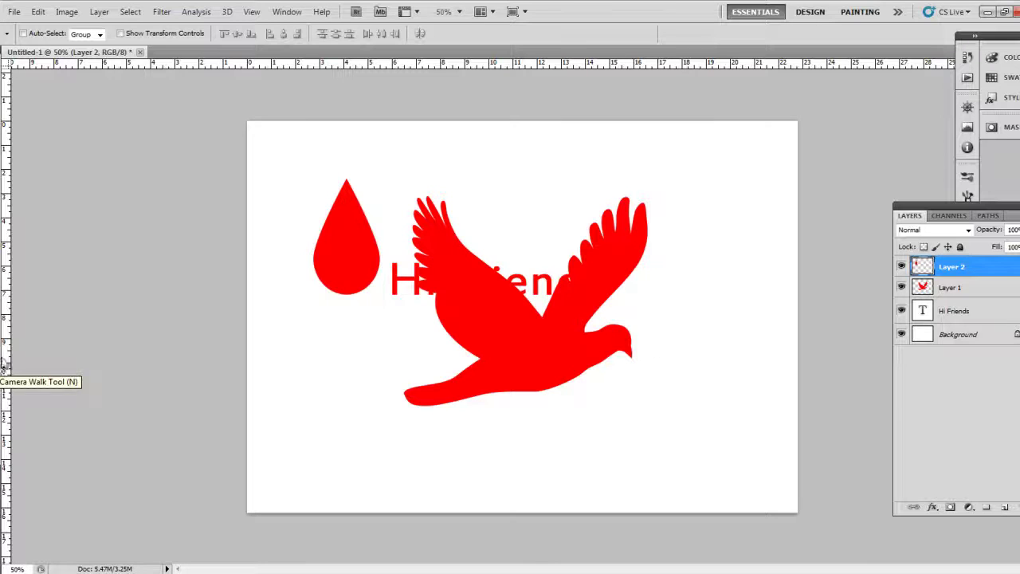
left_click(3, 397)
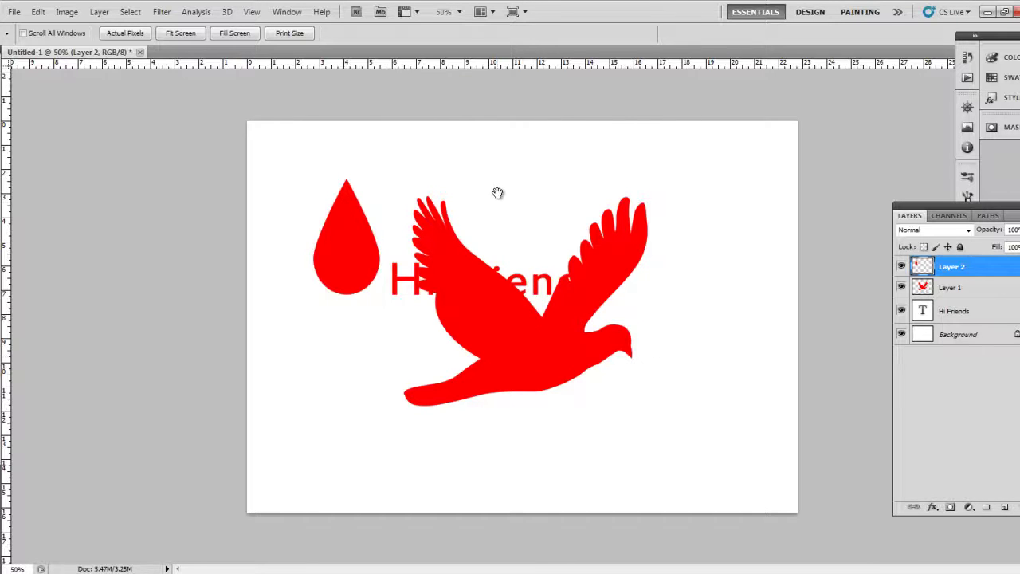
right_click(506, 276)
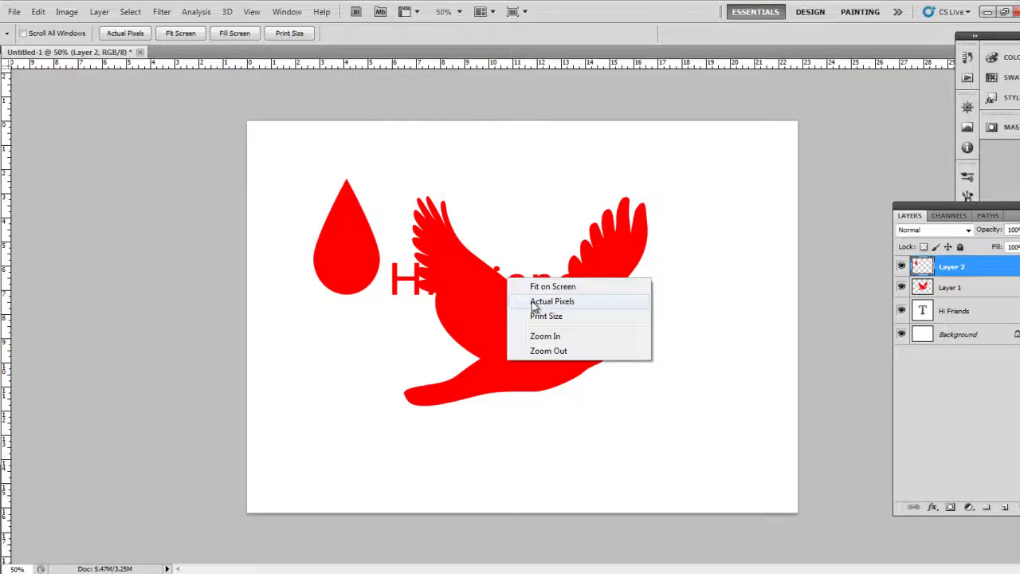
left_click(644, 340)
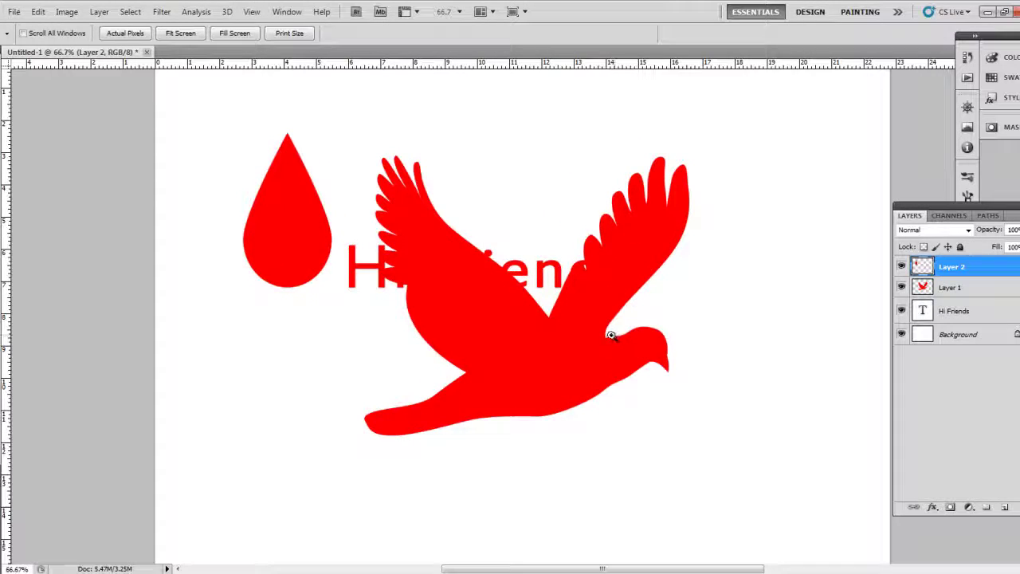
left_click(611, 336, "ctrl")
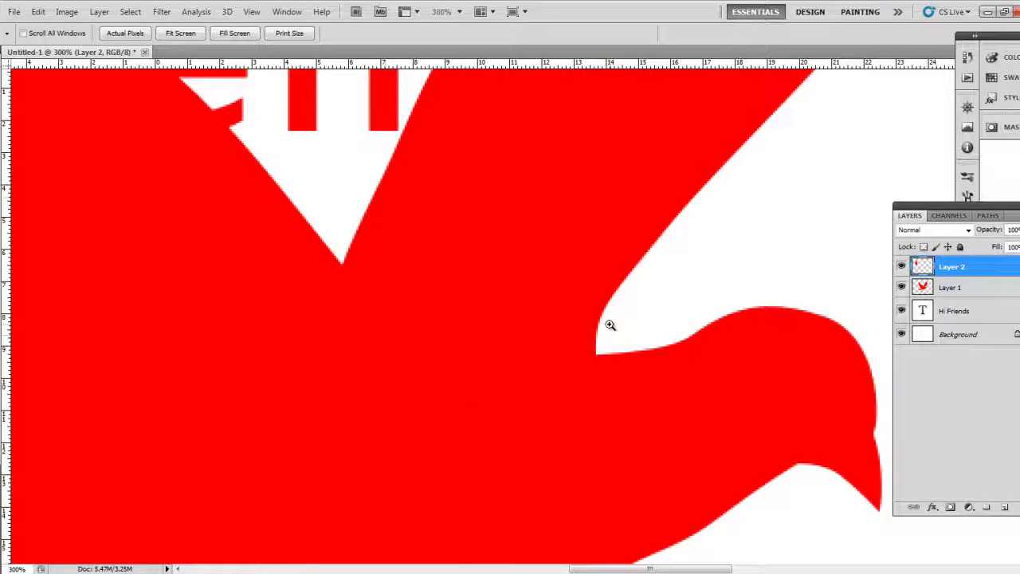
left_click(610, 325, "alt")
left_click(609, 325, "alt")
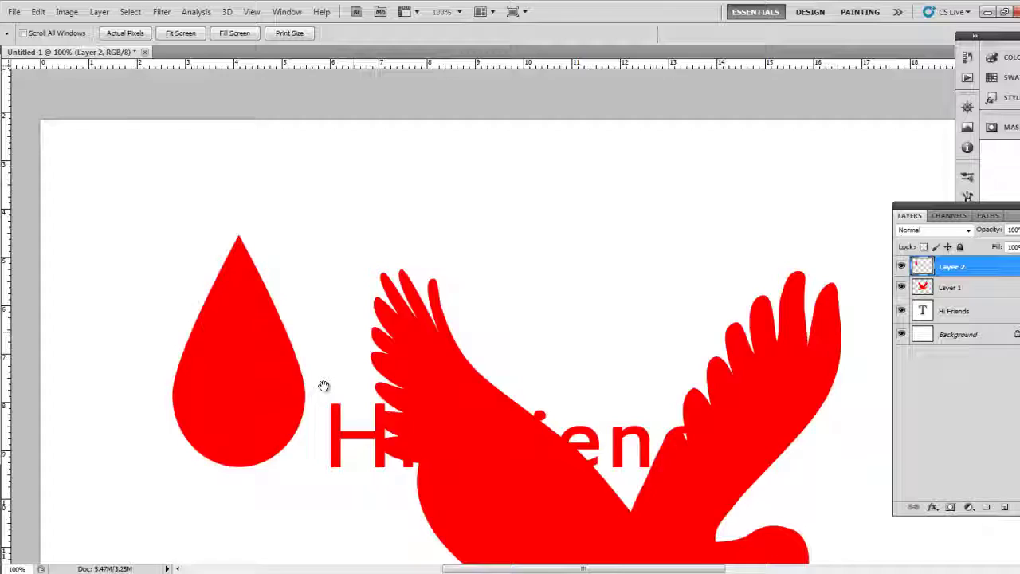
mouse_move(94, 128)
left_mouse_down()
mouse_move(352, 399)
mouse_move(348, 389)
left_mouse_up()
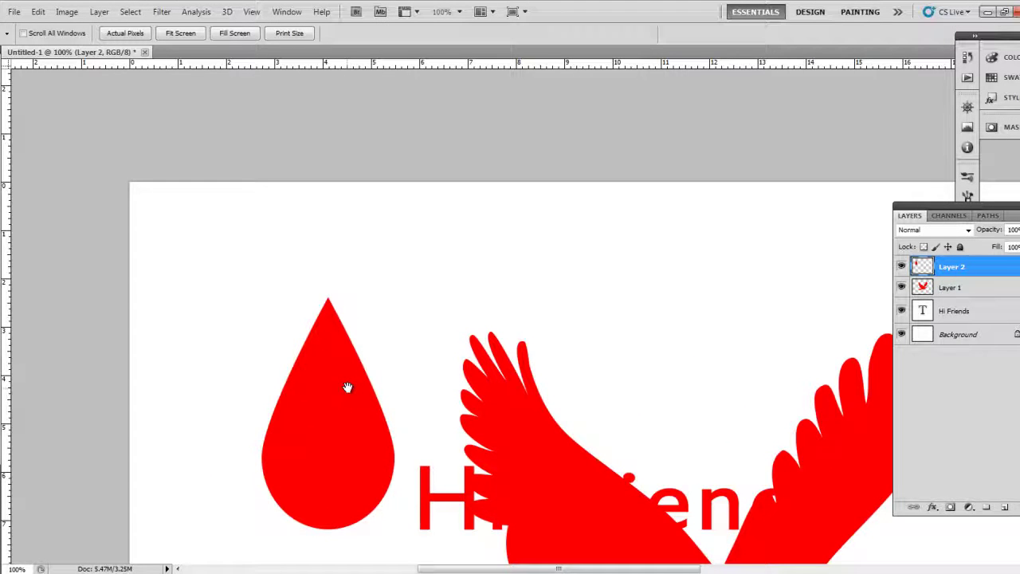
mouse_move(430, 427)
left_mouse_down()
mouse_move(353, 317)
mouse_move(431, 378)
left_mouse_up()
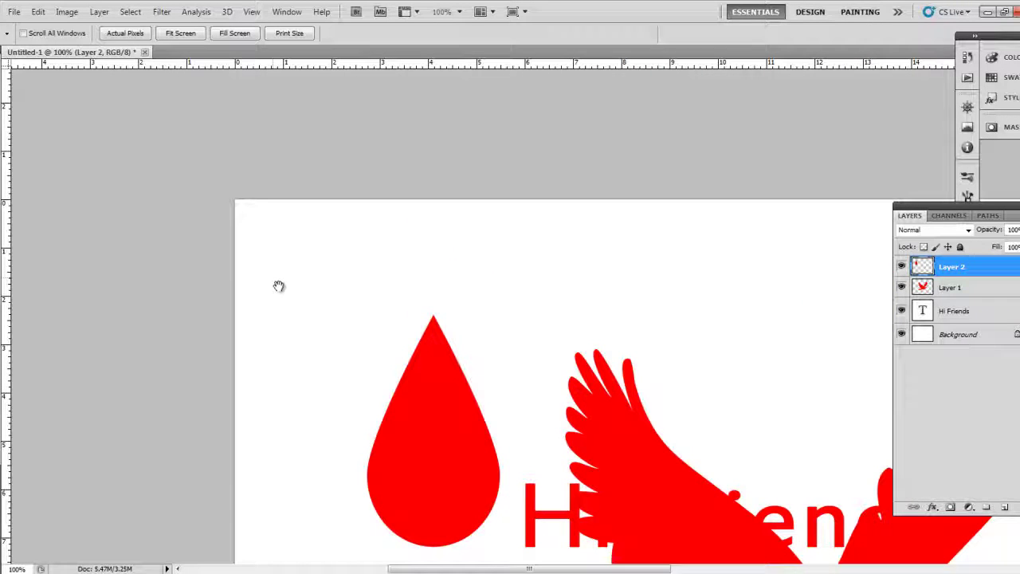
left_click_drag(460, 397, 369, 276)
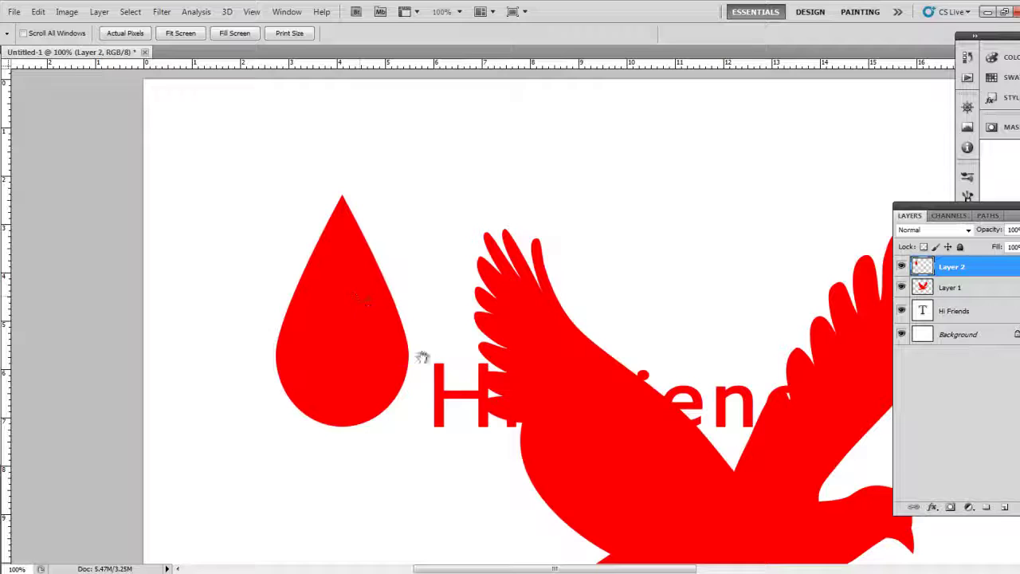
left_click_drag(471, 372, 581, 222)
mouse_move(463, 348)
left_mouse_down()
mouse_move(661, 250)
mouse_move(354, 361)
mouse_move(752, 412)
mouse_move(506, 296)
mouse_move(266, 139)
left_mouse_up()
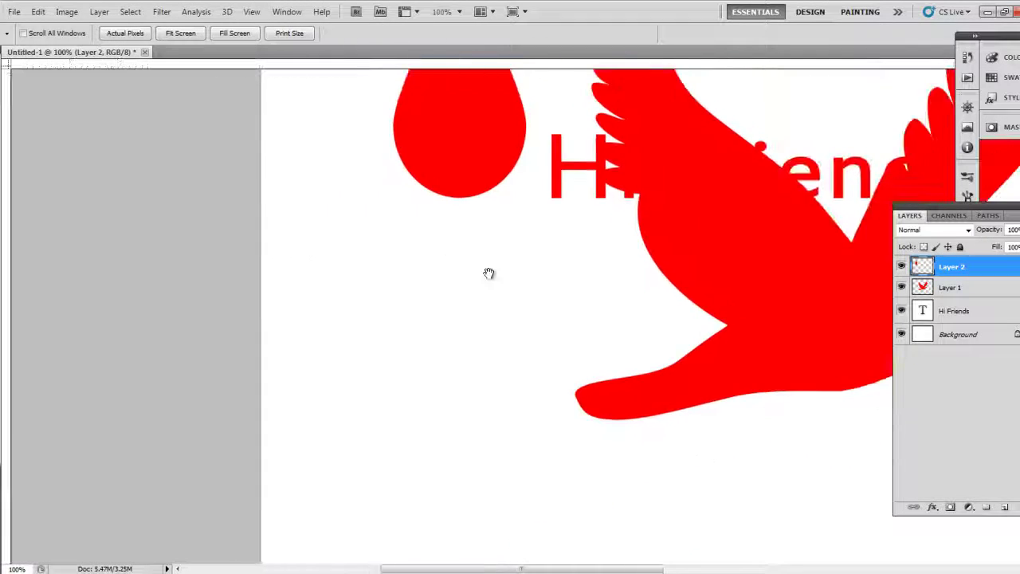
left_click_drag(487, 274, 317, 183)
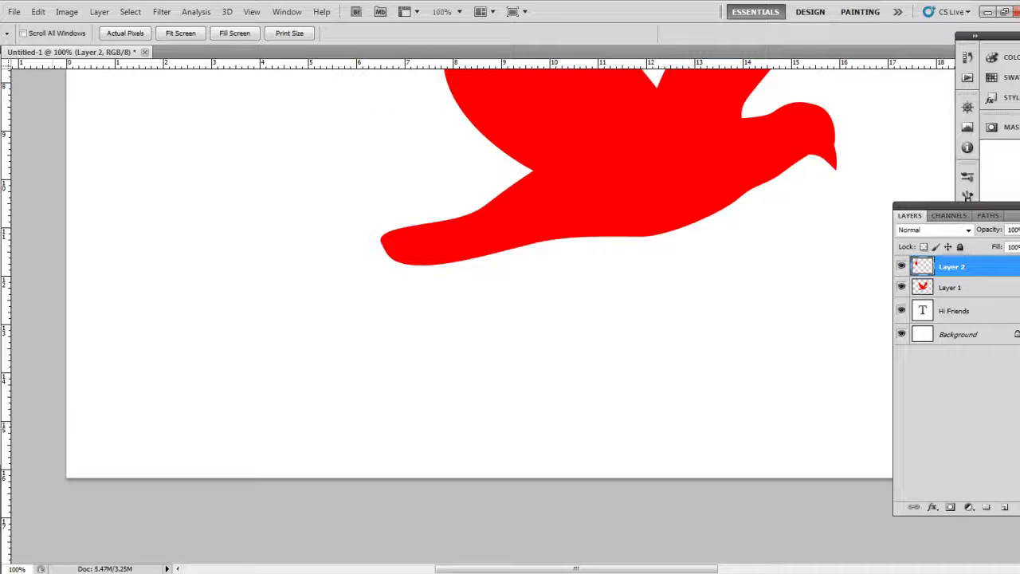
key("z")
left_click(403, 282)
left_click(444, 246)
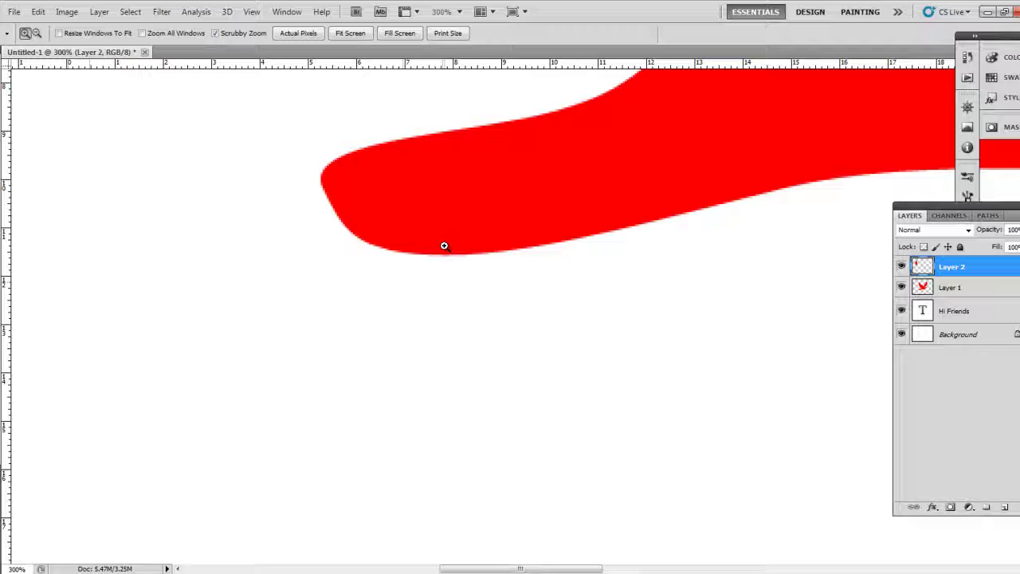
left_click(444, 246)
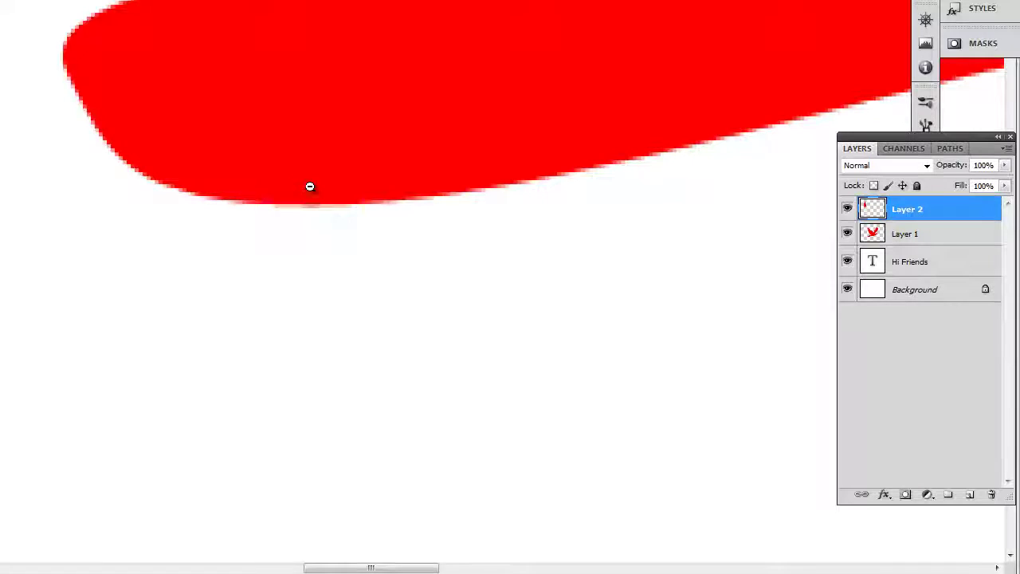
left_click(310, 187, "alt")
left_click(310, 187, "alt")
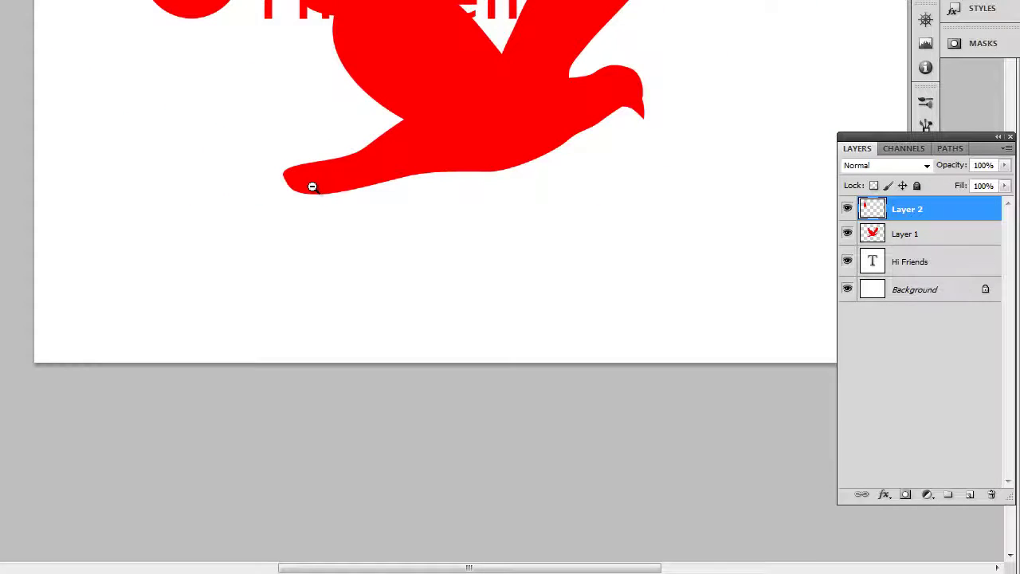
scroll(313, 187, "up", 1)
left_click(314, 186, "alt")
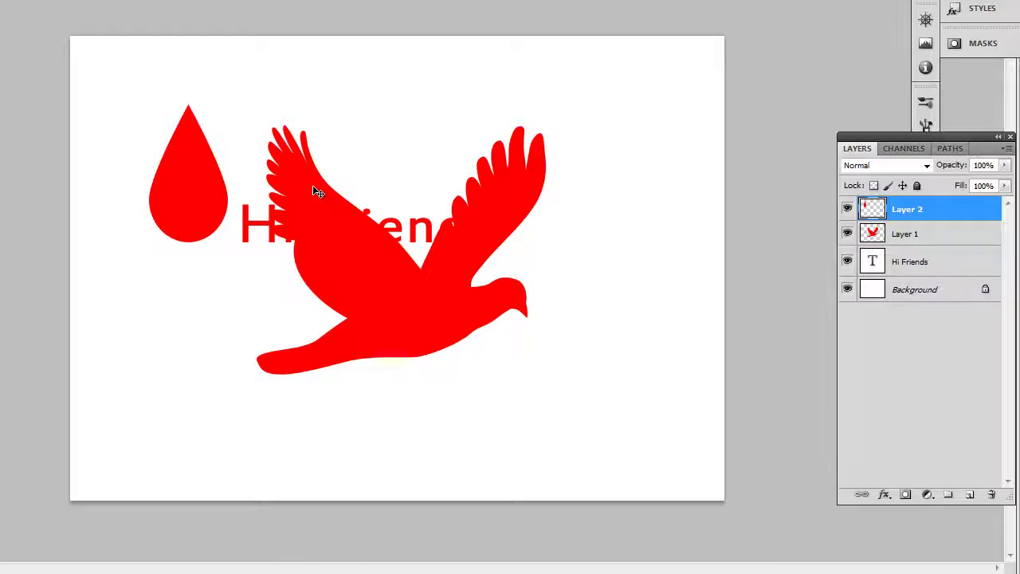
left_click(313, 188)
left_click(313, 188, "alt")
left_click(314, 189, "alt")
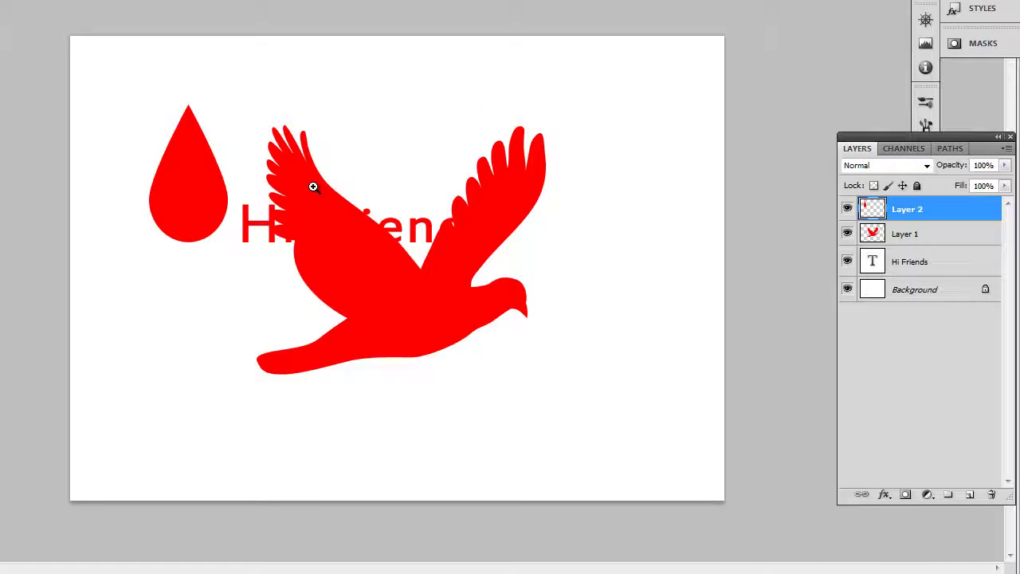
left_click(314, 189)
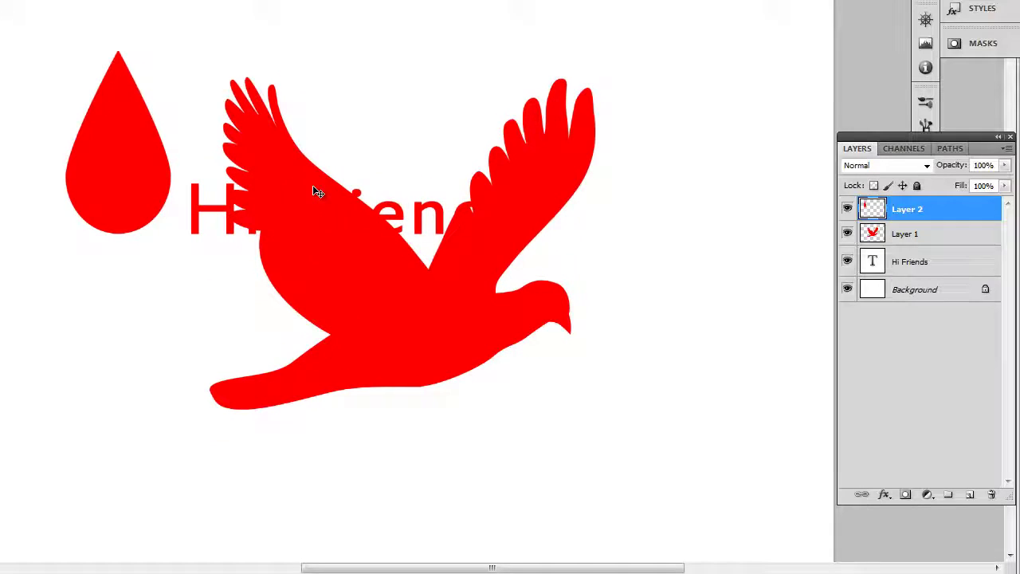
left_click(313, 185)
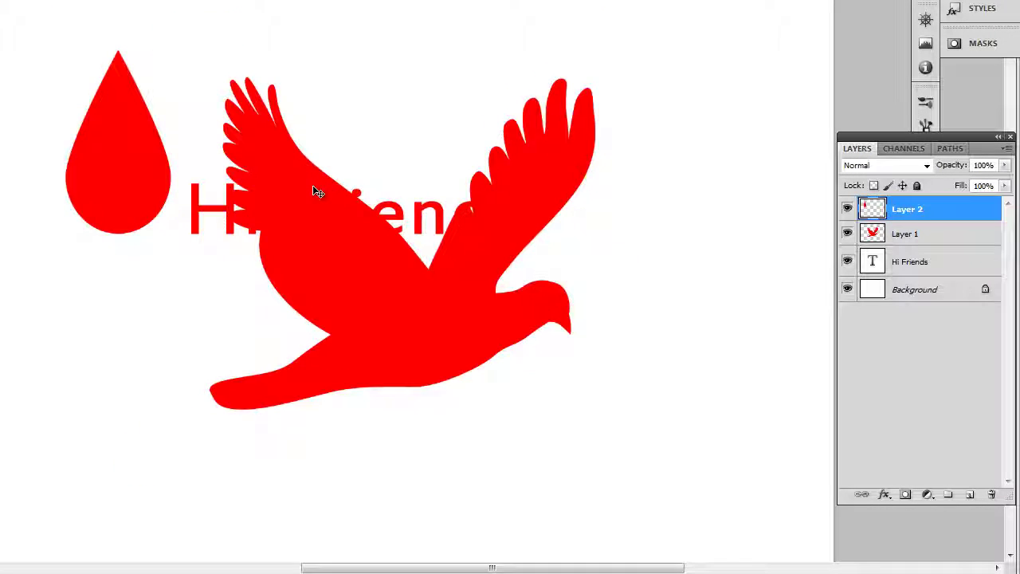
left_click(313, 185, "alt")
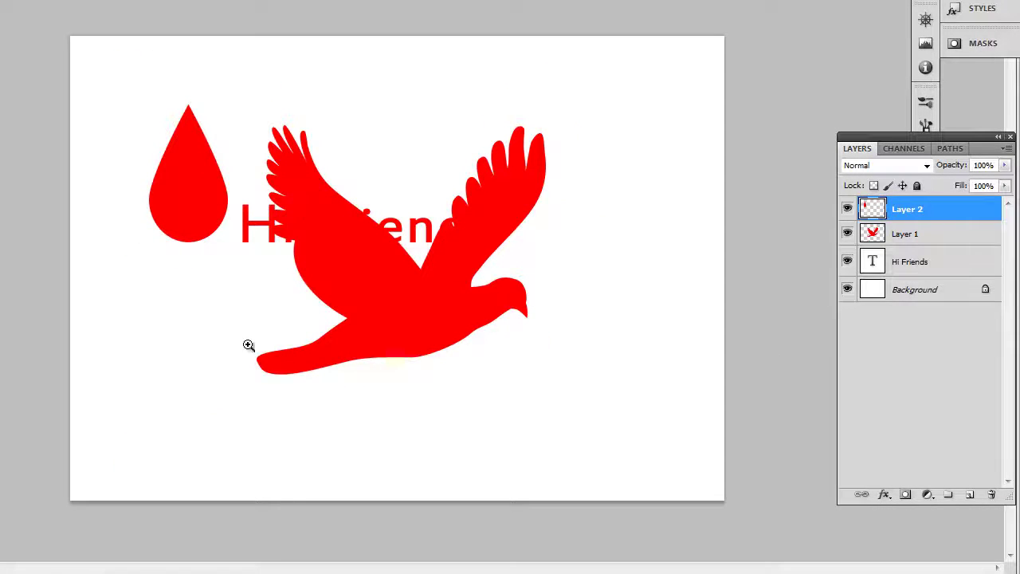